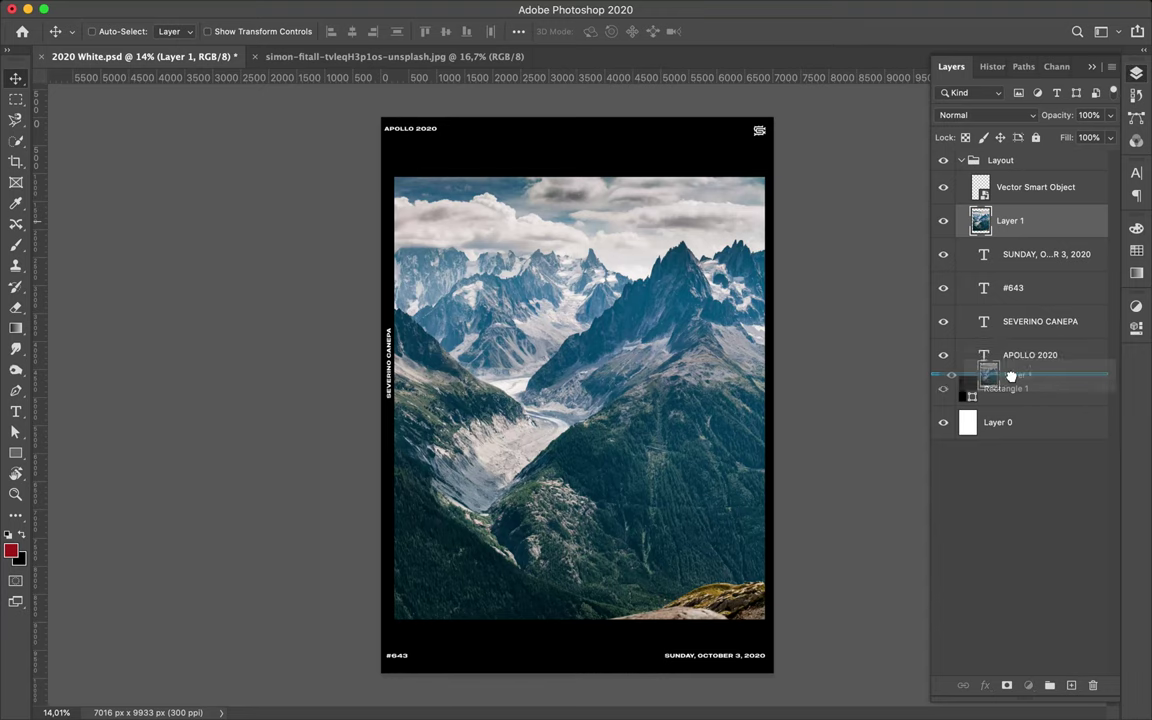
- Copy a thin mountain-slope sliver to a new layer and stretch it upward into a tall dark bar
{"action": "key", "text": "m"}
{"action": "scroll", "coordinate": [552, 480], "scroll_direction": "up", "scroll_amount": 3}
{"action": "left_click_drag", "start_coordinate": [523, 501], "coordinate": [556, 503]}
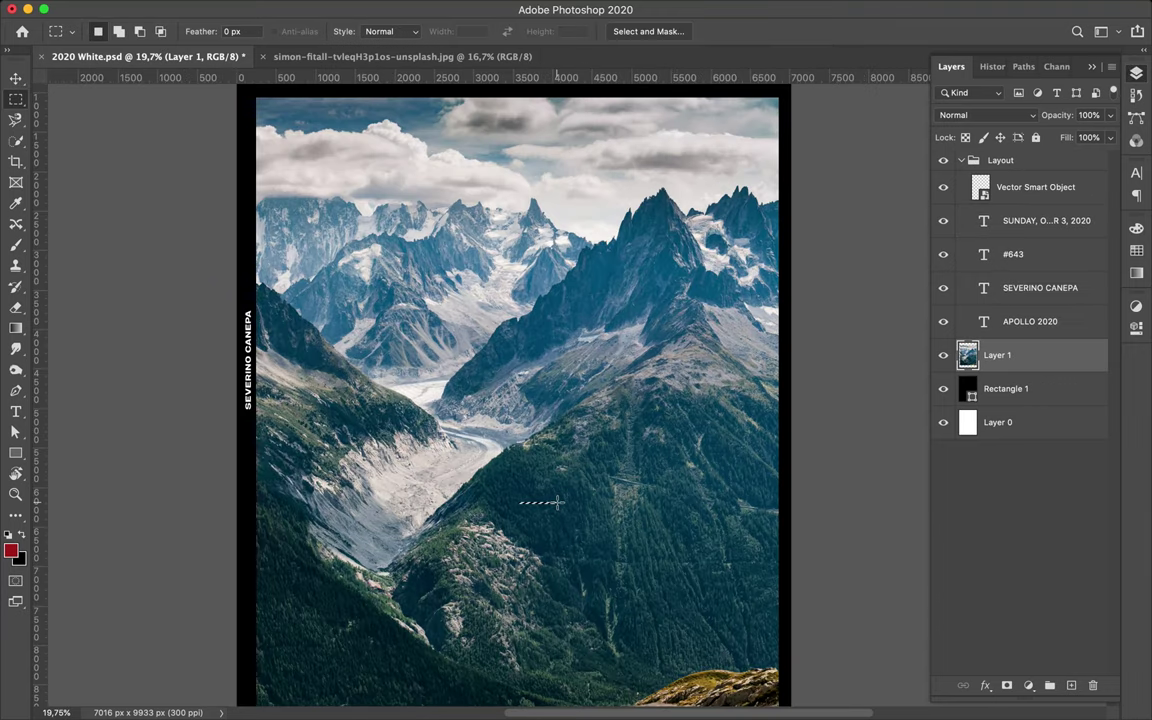
{"action": "key", "text": "ctrl+j"}
{"action": "key", "text": "ctrl+t"}
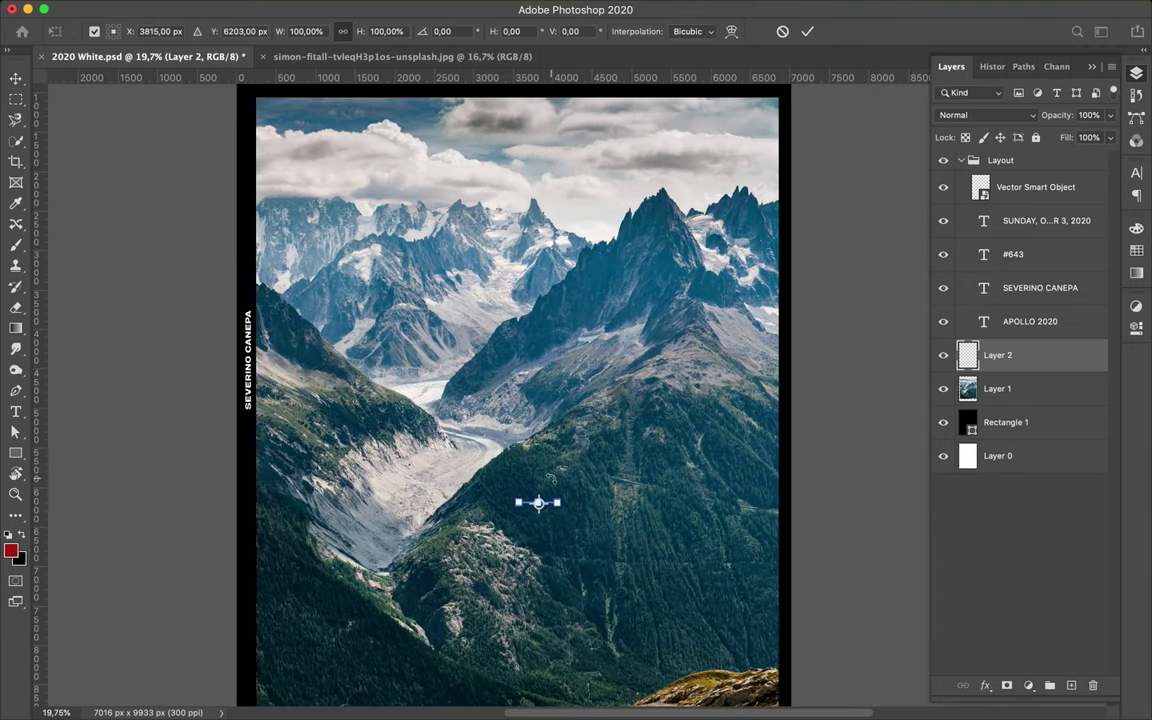
{"action": "scroll", "coordinate": [551, 478], "scroll_direction": "up", "scroll_amount": 1}
{"action": "left_click_drag", "start_coordinate": [535, 505], "coordinate": [535, 393]}
{"action": "key", "text": "Return"}
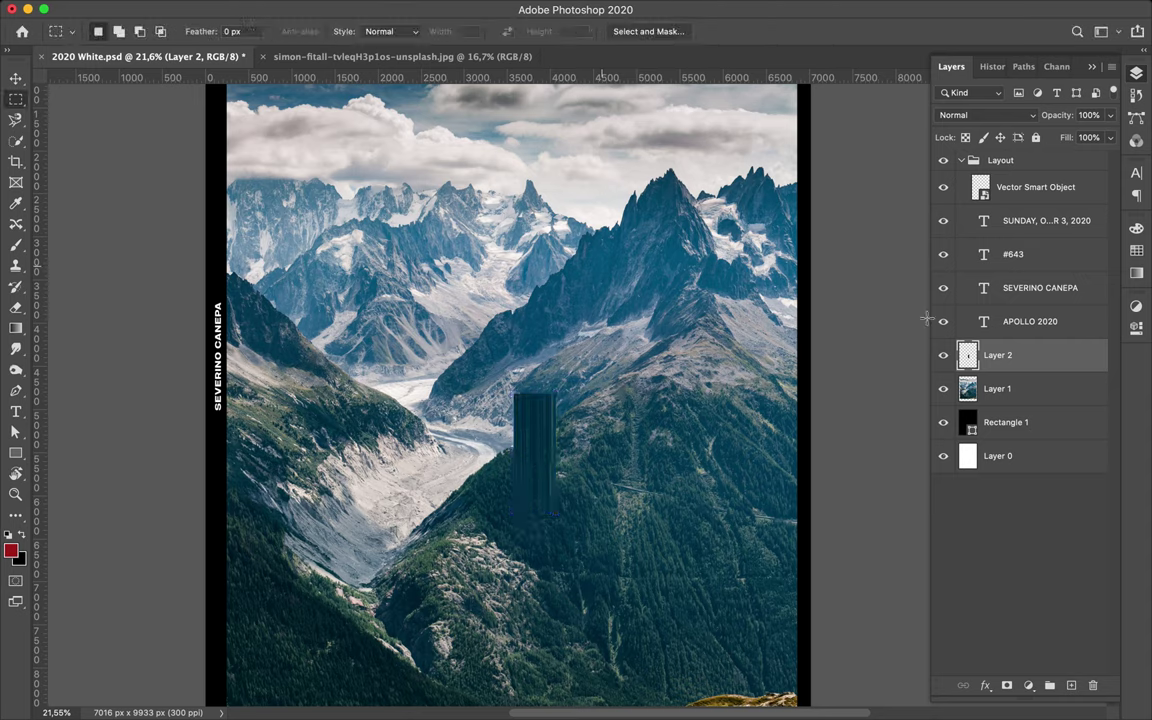
- Stretch a peak sliver upward into a thin bar reaching the poster's top edge
{"action": "key", "text": "alt+bracketleft"}
{"action": "key", "text": "ctrl+v"}
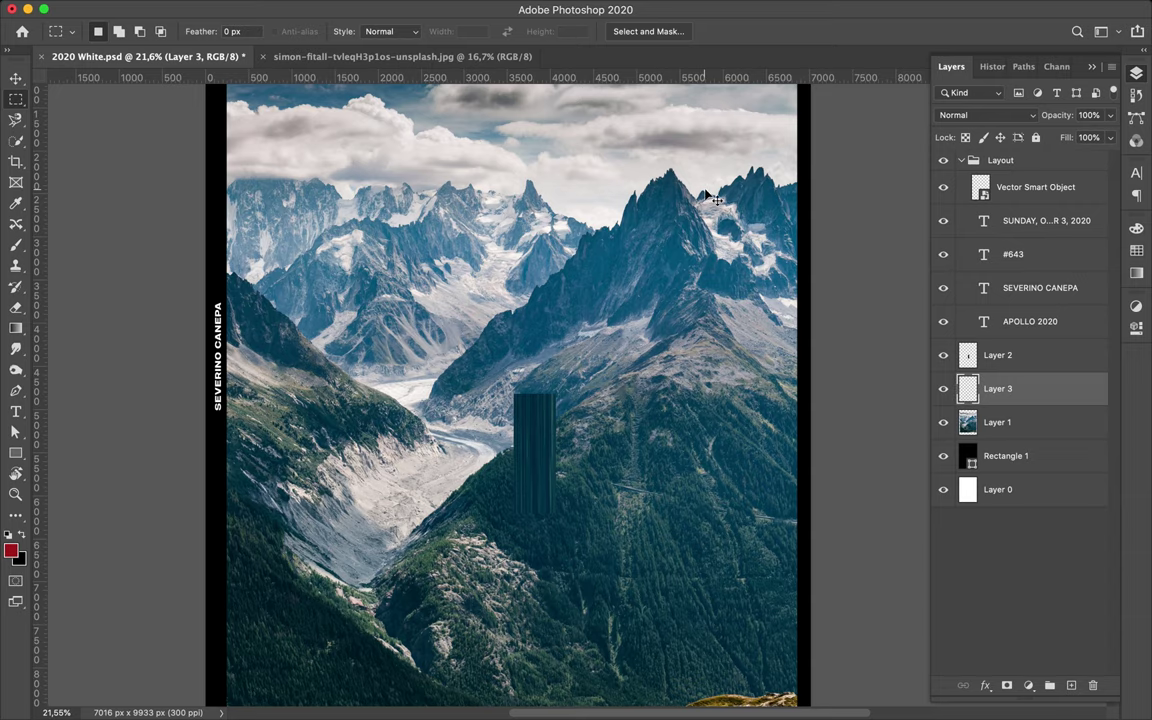
{"action": "key", "text": "ctrl+t"}
{"action": "scroll", "coordinate": [665, 167], "scroll_direction": "up", "scroll_amount": 10}
{"action": "left_click_drag", "start_coordinate": [665, 167], "coordinate": [630, 296]}
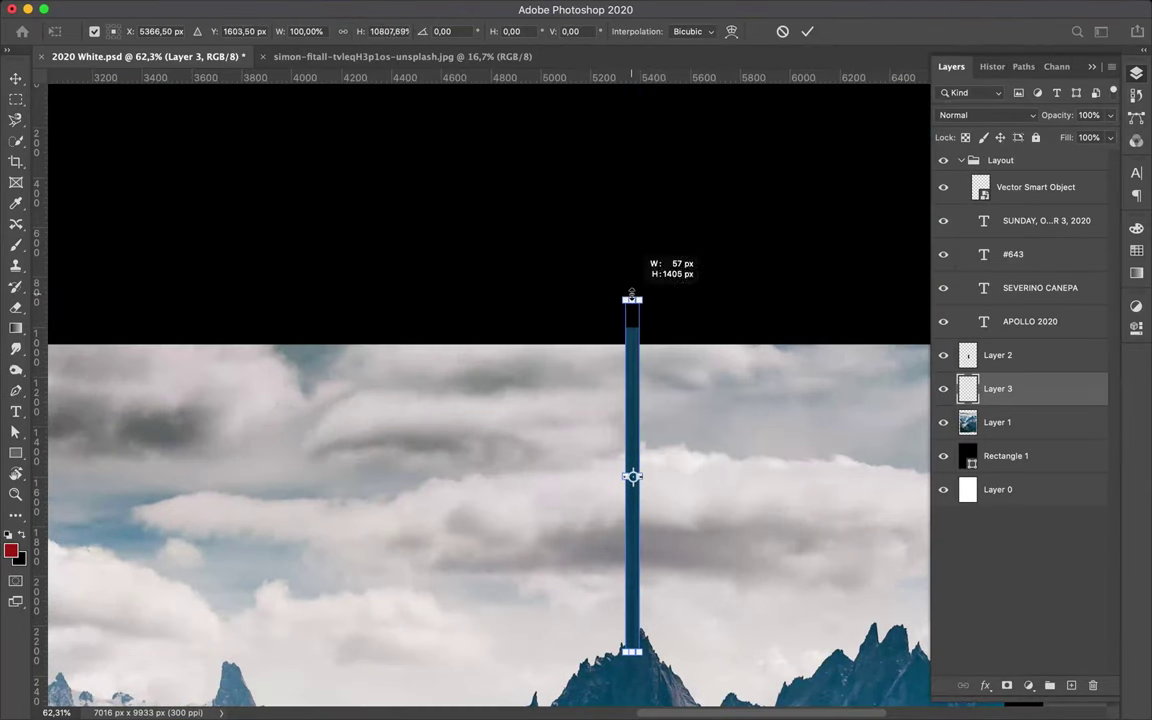
{"action": "scroll", "coordinate": [608, 248], "scroll_direction": "down", "scroll_amount": 5}
{"action": "left_click_drag", "start_coordinate": [607, 184], "coordinate": [607, 103]}
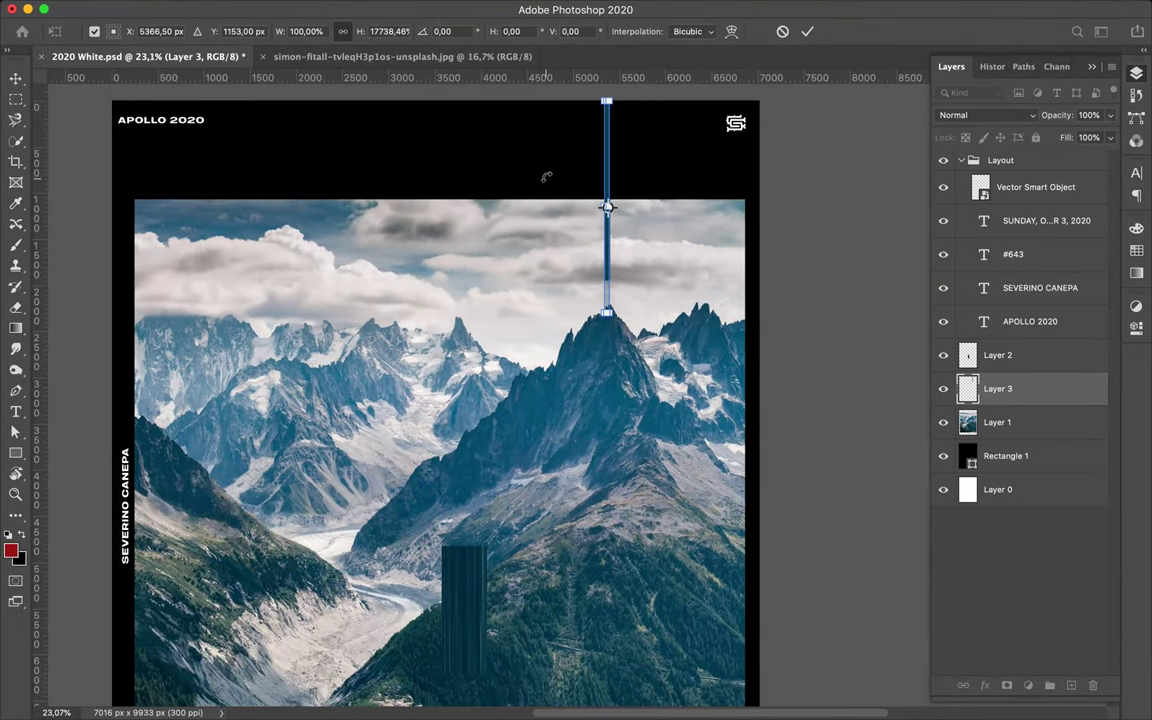
{"action": "key", "text": "Return"}
{"action": "key", "text": "m"}
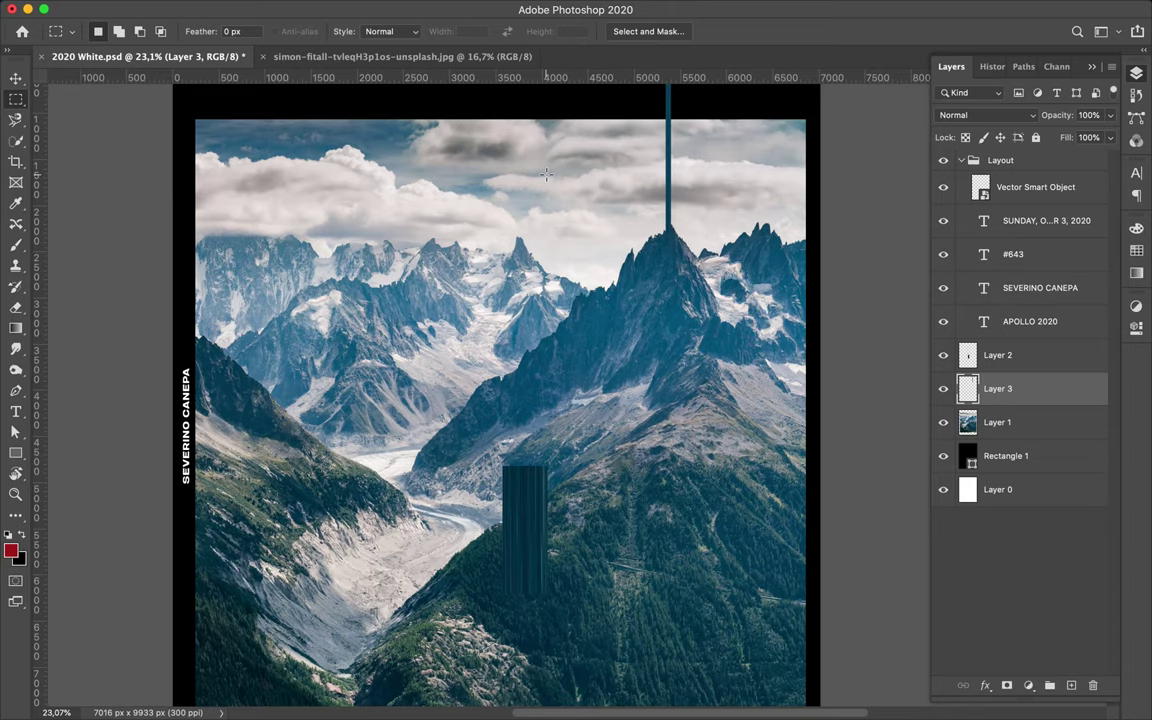
{"action": "scroll", "coordinate": [490, 483], "scroll_direction": "up", "scroll_amount": 3}
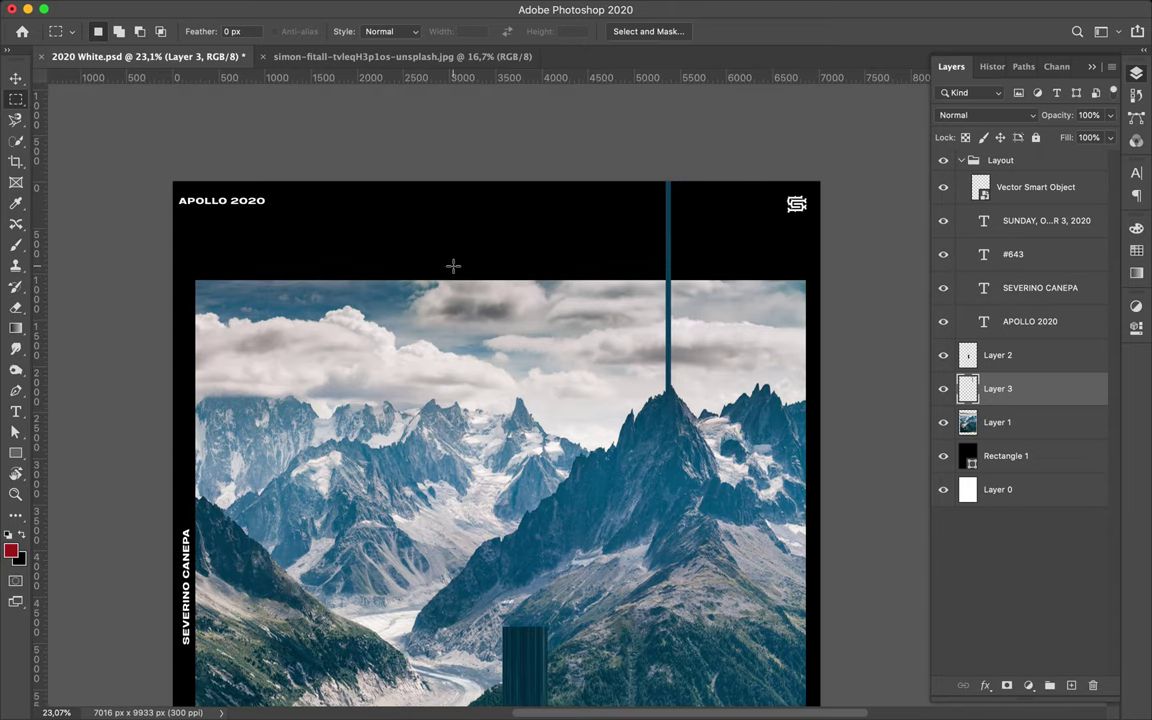
{"action": "key", "text": "alt+bracketleft"}
- Copy a thin top-edge strip of the photo and stretch it up into the black border
{"action": "left_click_drag", "start_coordinate": [440, 272], "coordinate": [530, 281]}
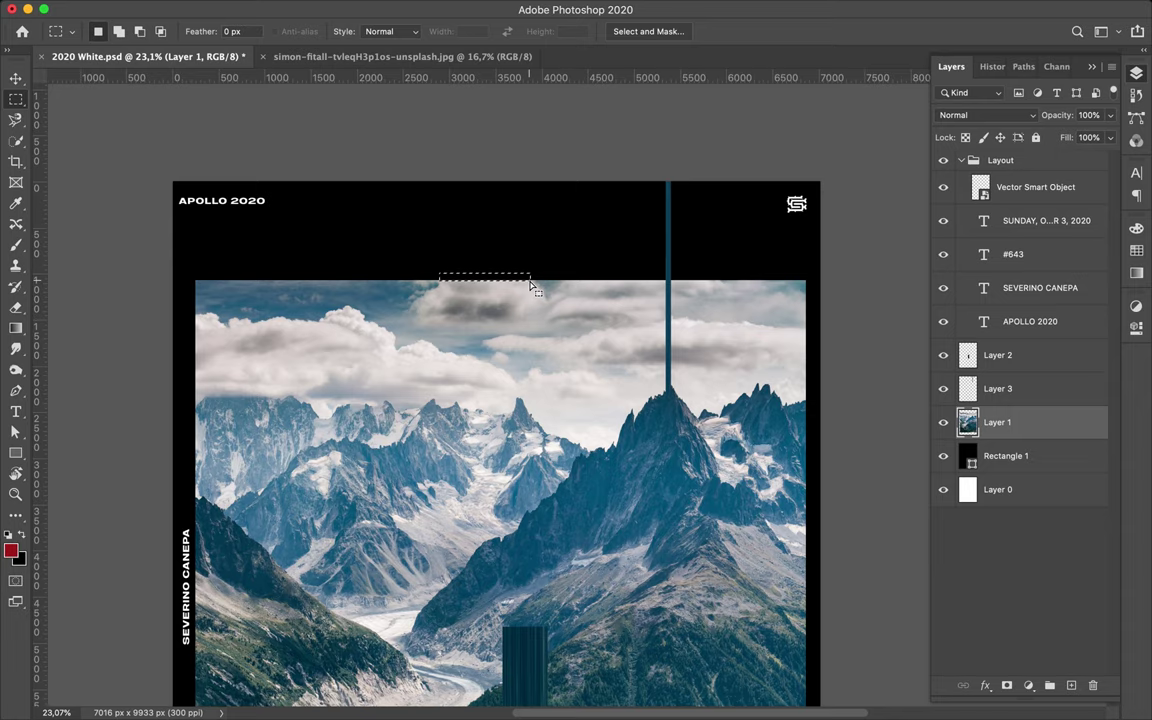
{"action": "key", "text": "ctrl+j"}
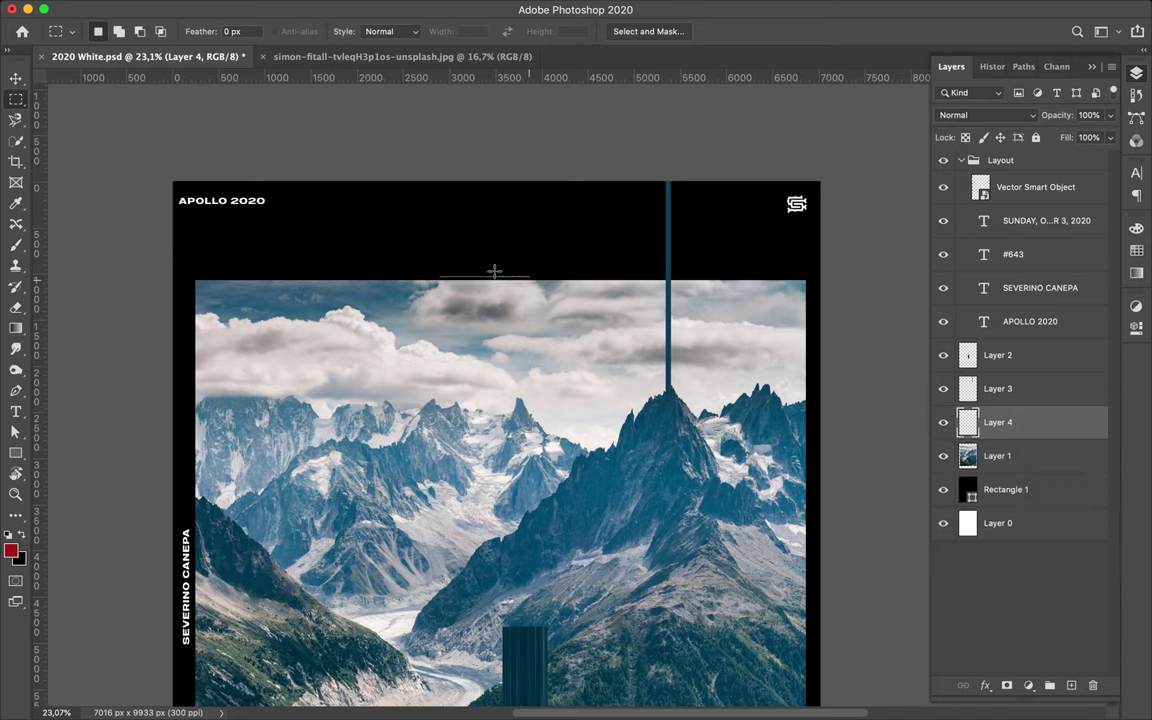
{"action": "key", "text": "v"}
{"action": "key", "text": "ctrl+t"}
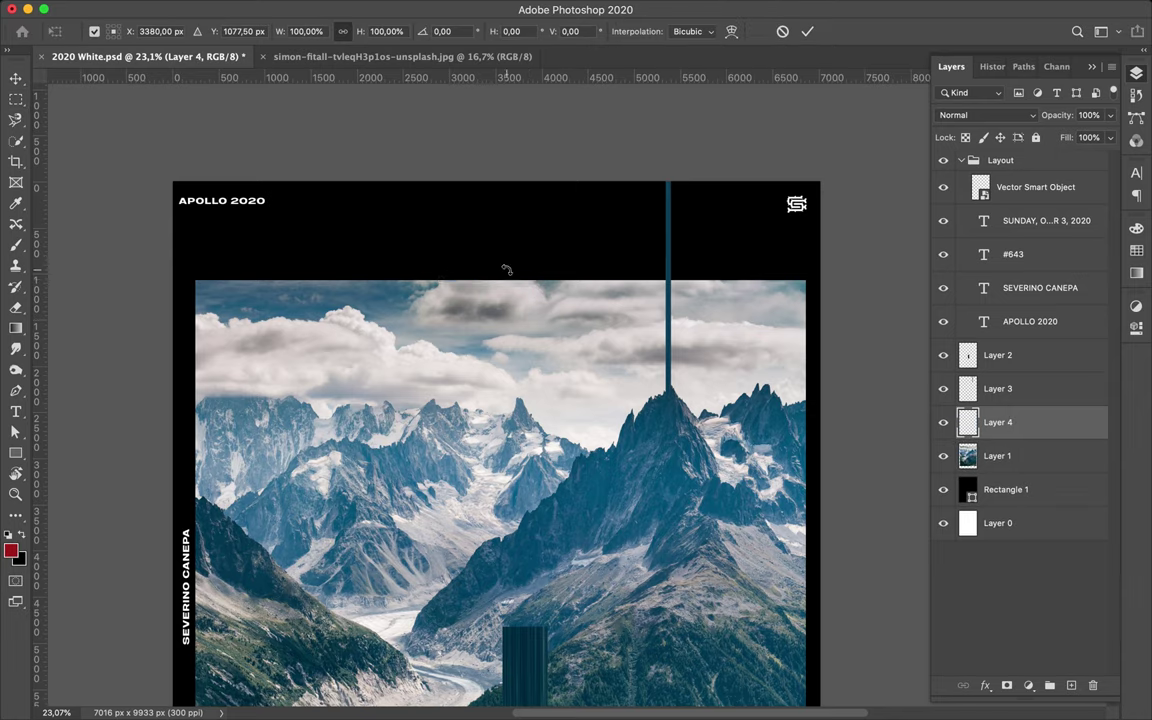
{"action": "left_click_drag", "start_coordinate": [504, 272], "coordinate": [490, 180]}
{"action": "key", "text": "Return"}
- Copy a bottom-edge strip onto Layer 5 and stretch it down over the date
{"action": "scroll", "coordinate": [355, 225], "scroll_direction": "down", "scroll_amount": 3}
{"action": "scroll", "coordinate": [355, 225], "scroll_direction": "down", "scroll_amount": 8}
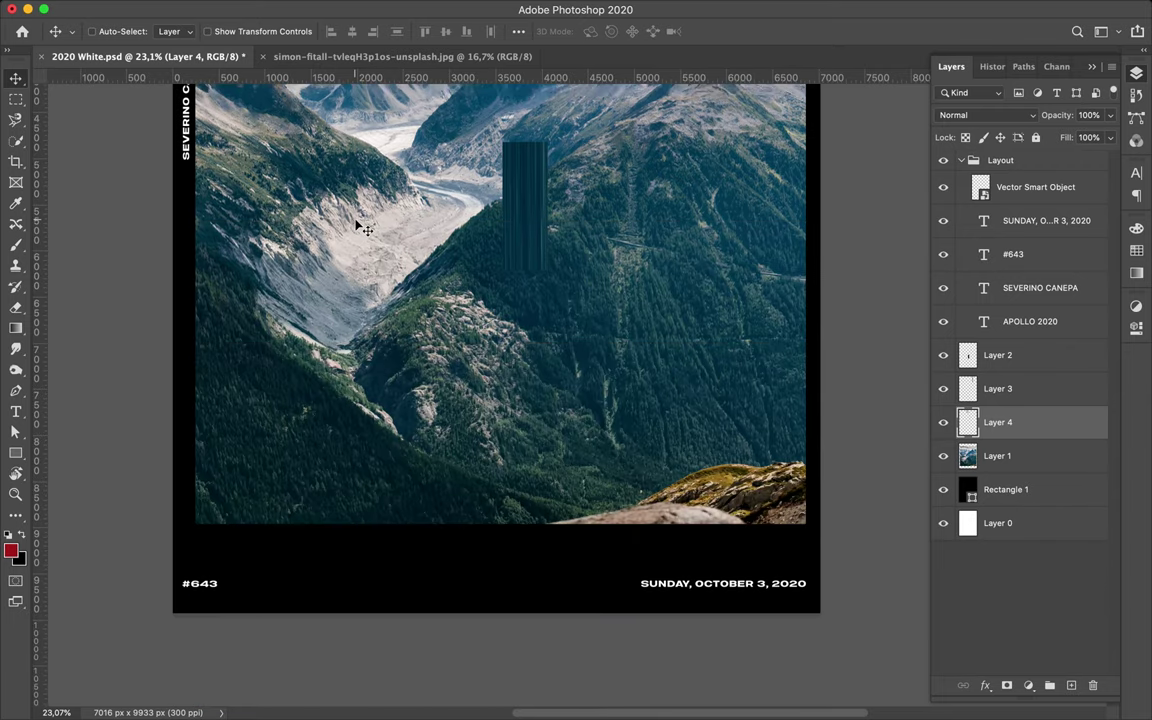
{"action": "scroll", "coordinate": [700, 480], "scroll_direction": "right", "scroll_amount": 1}
{"action": "key", "text": "m"}
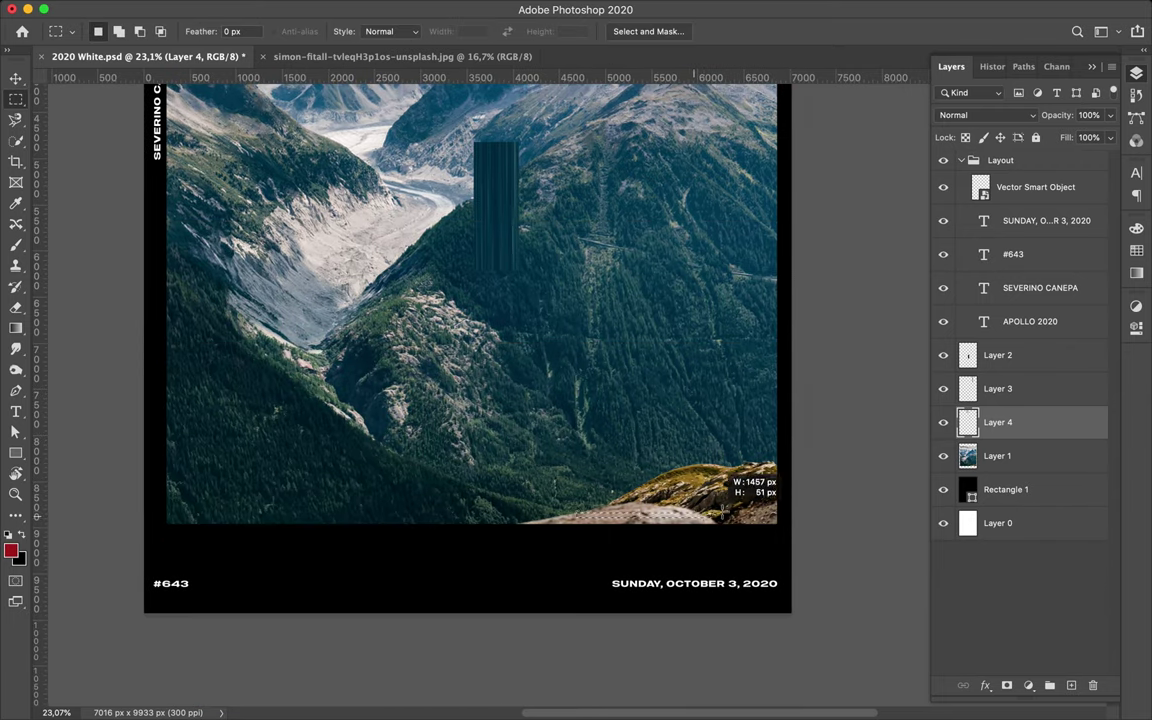
{"action": "left_click_drag", "start_coordinate": [575, 514], "coordinate": [783, 520]}
{"action": "key", "text": "ctrl+j"}
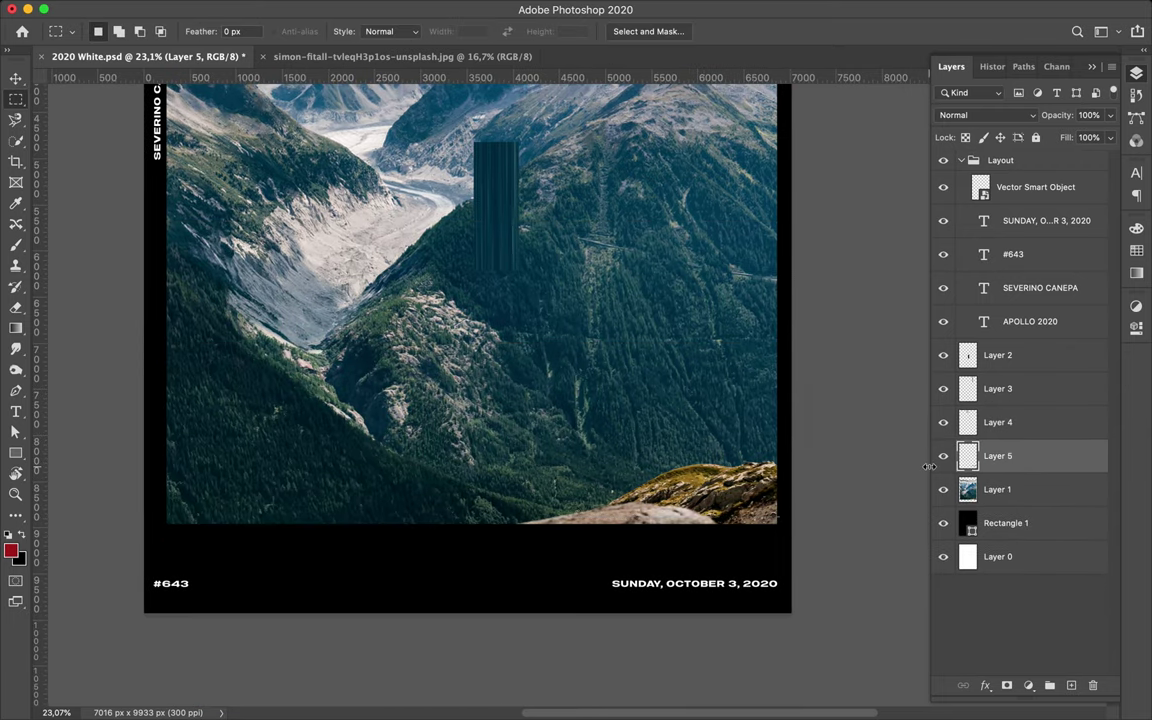
{"action": "key", "text": "v"}
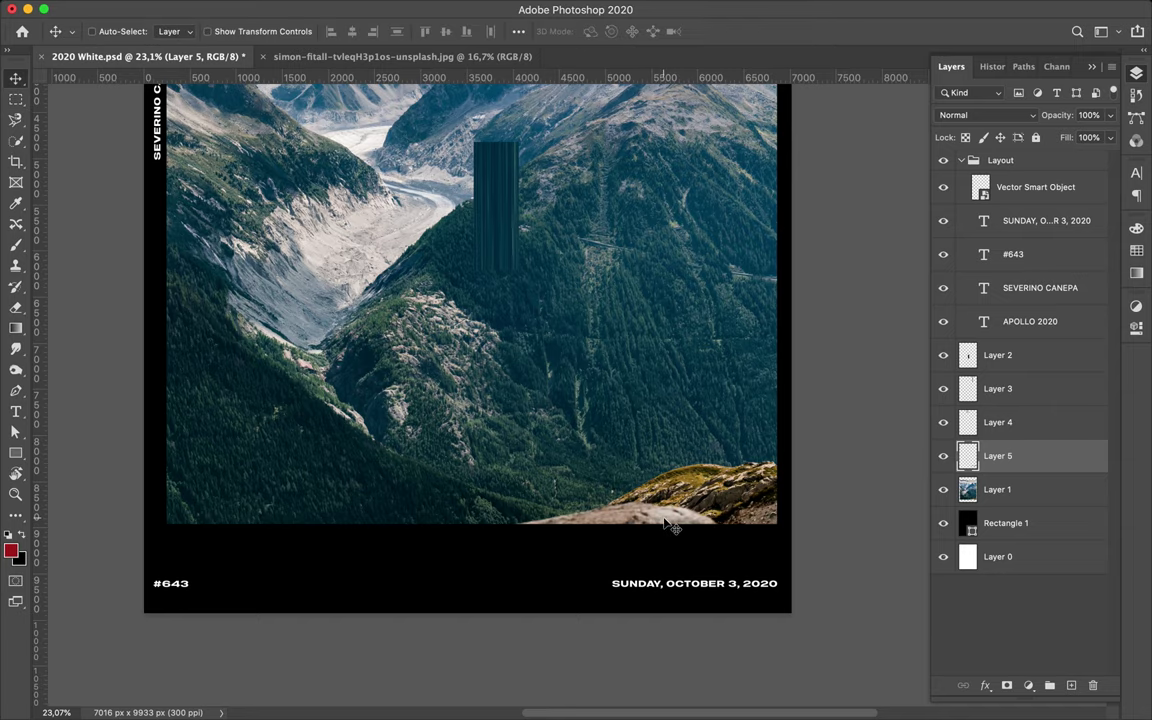
{"action": "key", "text": "ctrl+t"}
{"action": "left_click_drag", "start_coordinate": [665, 521], "coordinate": [665, 612]}
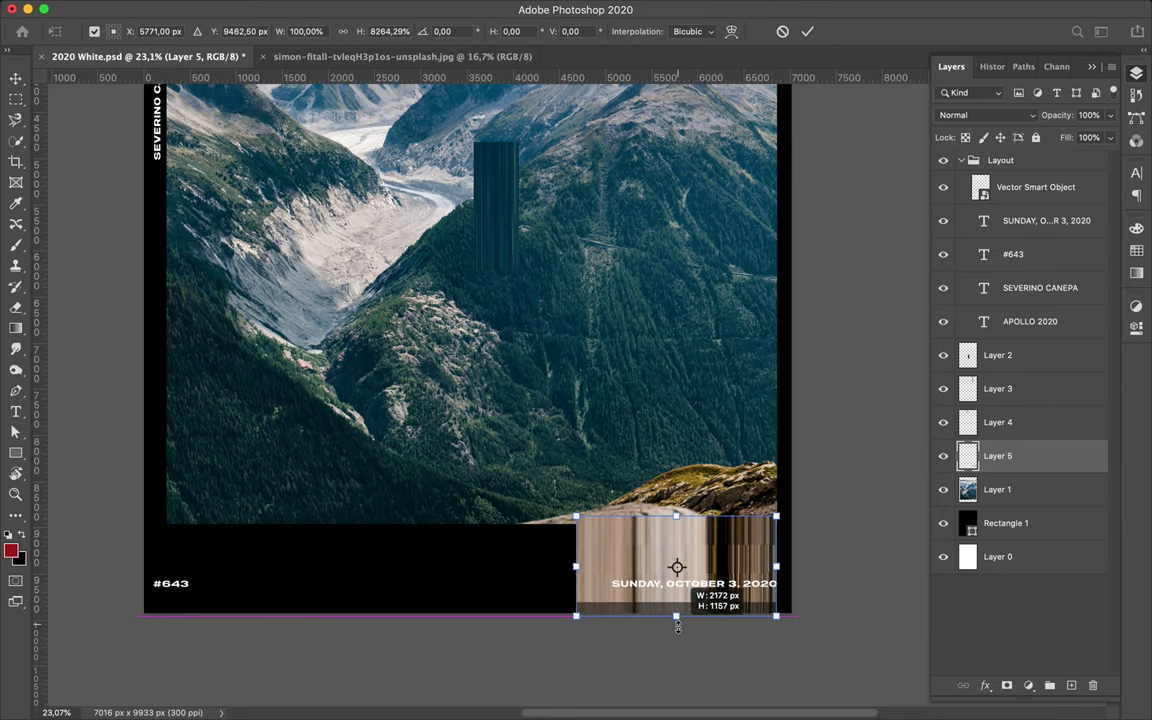
{"action": "key", "text": "Return"}
{"action": "scroll", "coordinate": [560, 550], "scroll_direction": "up", "scroll_amount": 5}
{"action": "scroll", "coordinate": [560, 550], "scroll_direction": "left", "scroll_amount": 1}
{"action": "key", "text": "l"}
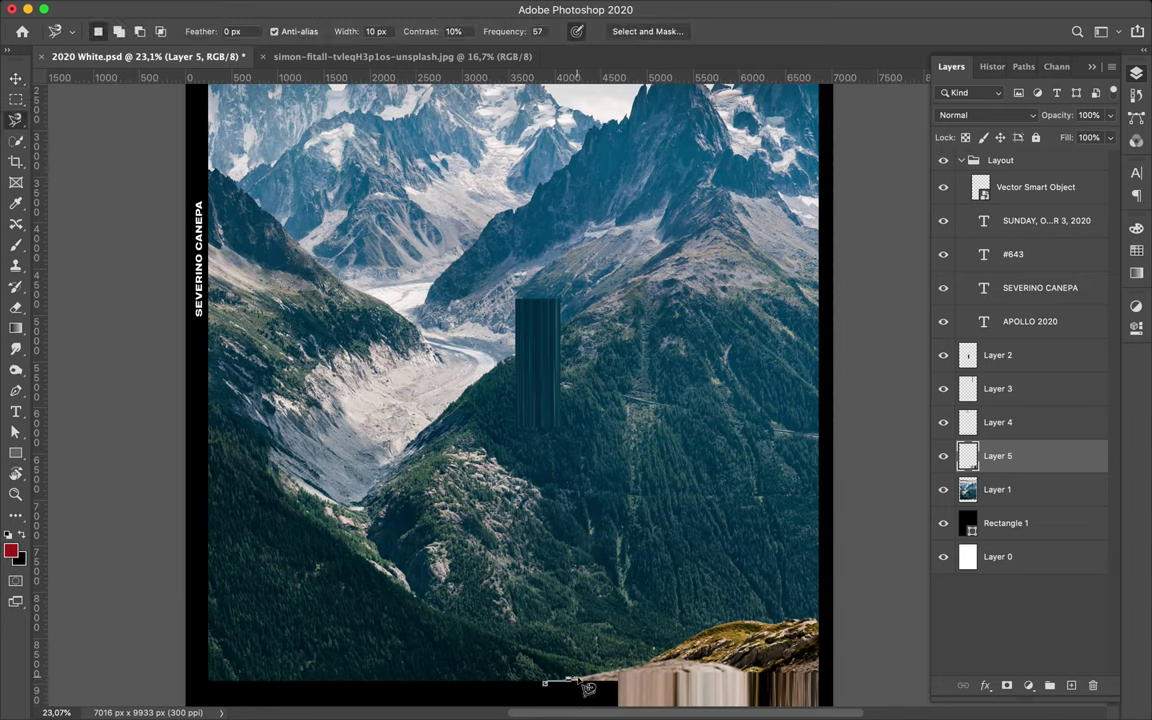
- Trace the lower-left forested slope along its ridge and the bottom band with the Magnetic Lasso
{"action": "scroll", "coordinate": [575, 683], "scroll_direction": "up", "scroll_amount": 3, "text": "alt"}
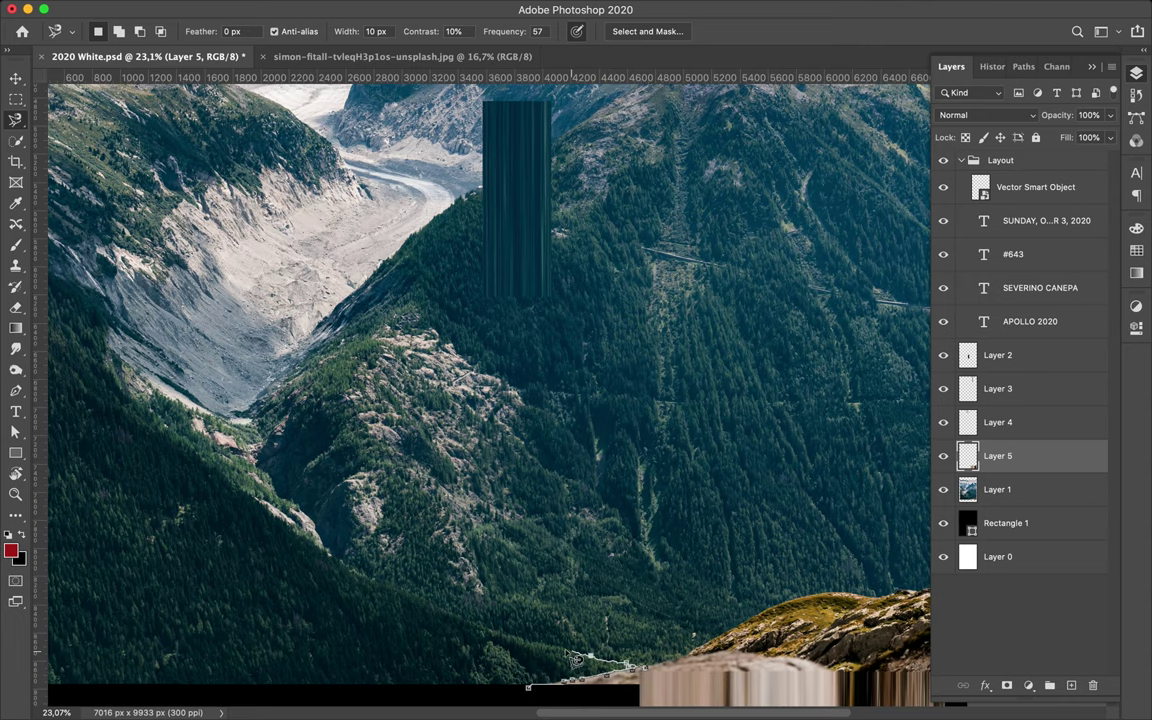
{"action": "left_click_drag", "start_coordinate": [440, 612], "coordinate": [342, 563]}
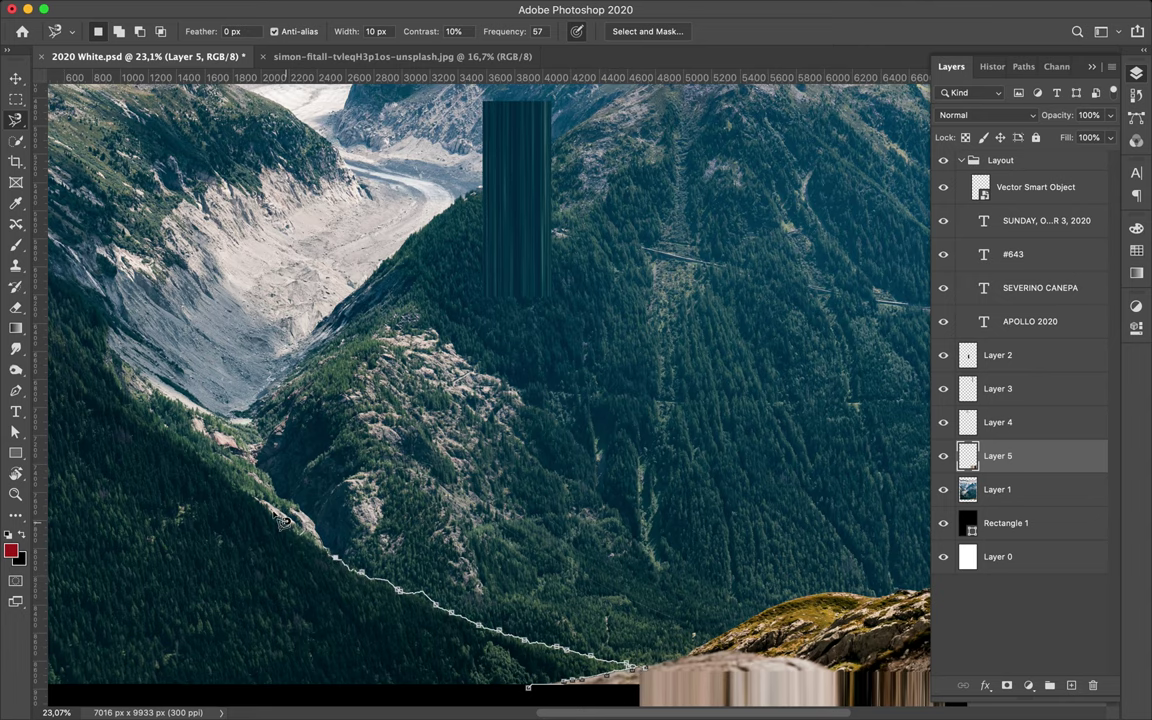
{"action": "left_click_drag", "start_coordinate": [185, 441], "coordinate": [115, 372]}
{"action": "mouse_move", "coordinate": [113, 310]}
{"action": "left_mouse_down"}
{"action": "mouse_move", "coordinate": [147, 489]}
{"action": "mouse_move", "coordinate": [149, 609]}
{"action": "mouse_move", "coordinate": [663, 591]}
{"action": "mouse_move", "coordinate": [690, 470]}
{"action": "left_mouse_up"}
{"action": "left_click_drag", "start_coordinate": [141, 588], "coordinate": [412, 538]}
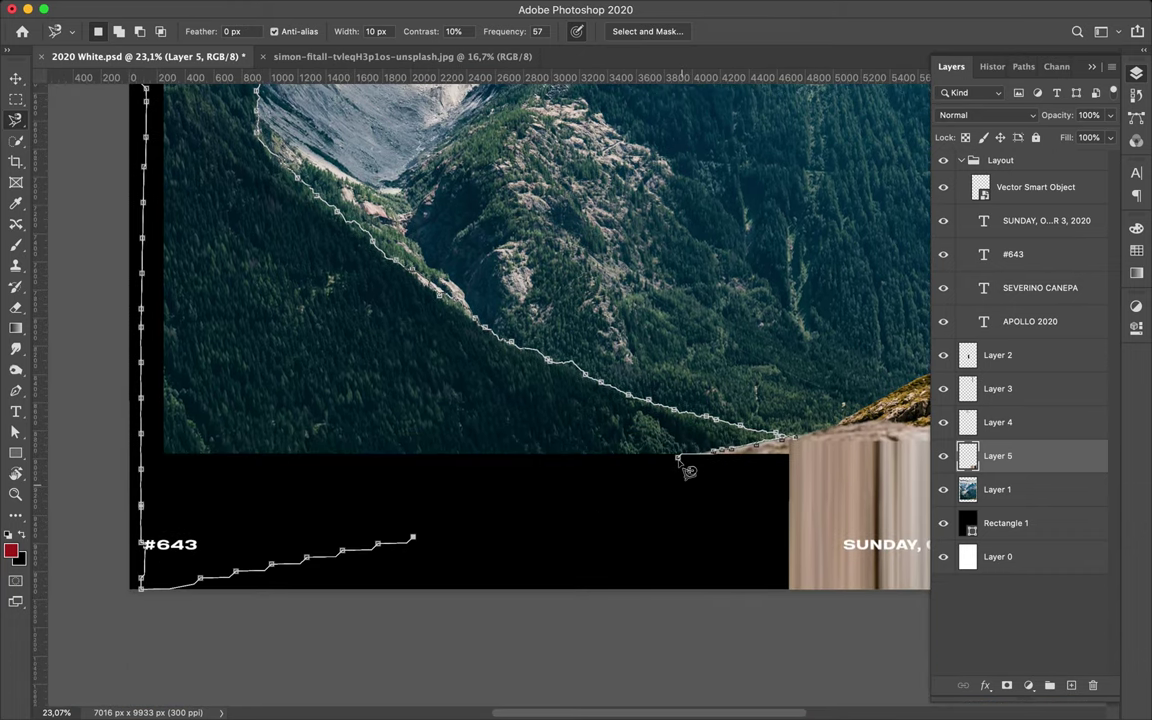
{"action": "key", "text": "Escape"}
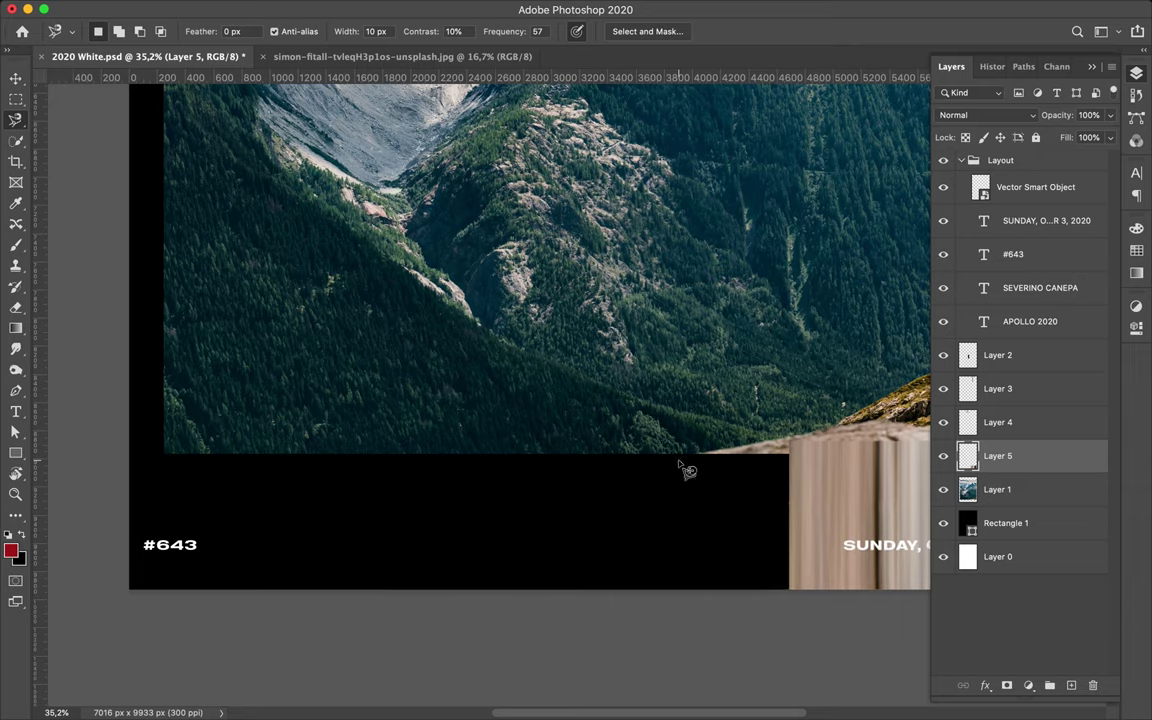
{"action": "left_click", "coordinate": [681, 465]}
- Copy the traced slope from Layer 1 onto a new Layer 6
{"action": "left_click", "coordinate": [1060, 489]}
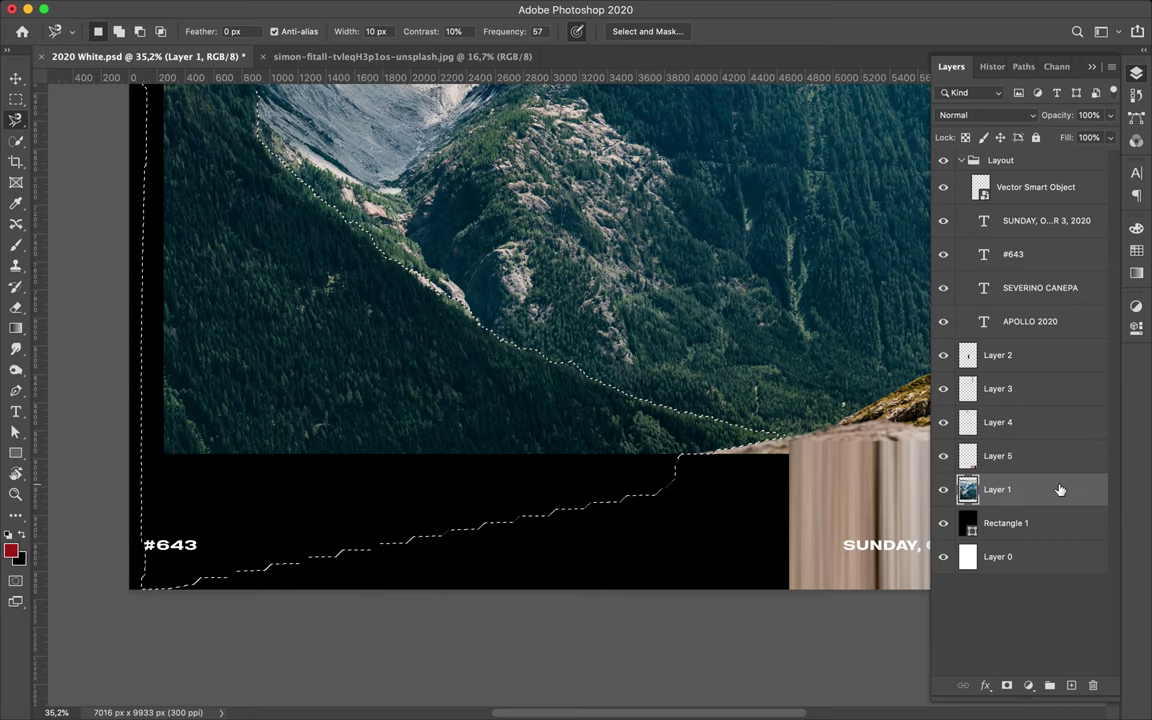
{"action": "key", "text": "ctrl+j"}
{"action": "scroll", "coordinate": [565, 403], "scroll_direction": "down", "scroll_amount": 2}
{"action": "scroll", "coordinate": [565, 403], "scroll_direction": "down", "scroll_amount": 2}
{"action": "scroll", "coordinate": [570, 395], "scroll_direction": "down", "scroll_amount": 1}
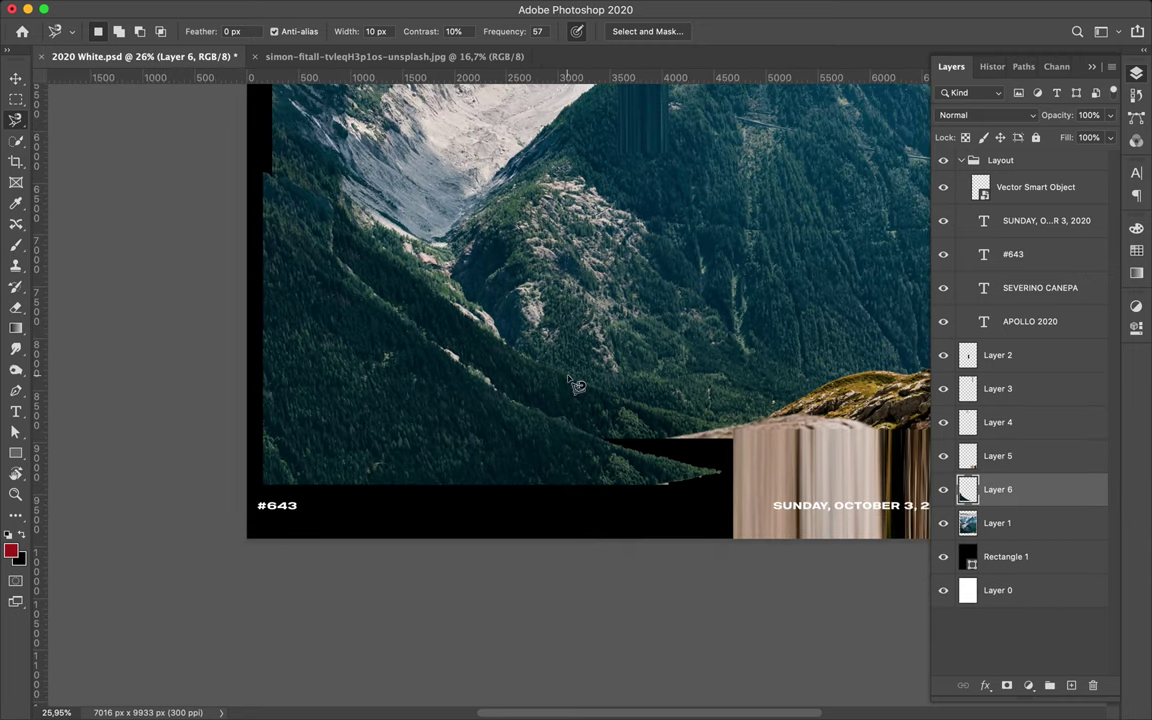
{"action": "key", "text": "ctrl+l"}
- Flip the cut-out mountain piece upside down with Free Transform
{"action": "left_click", "coordinate": [286, 66]}
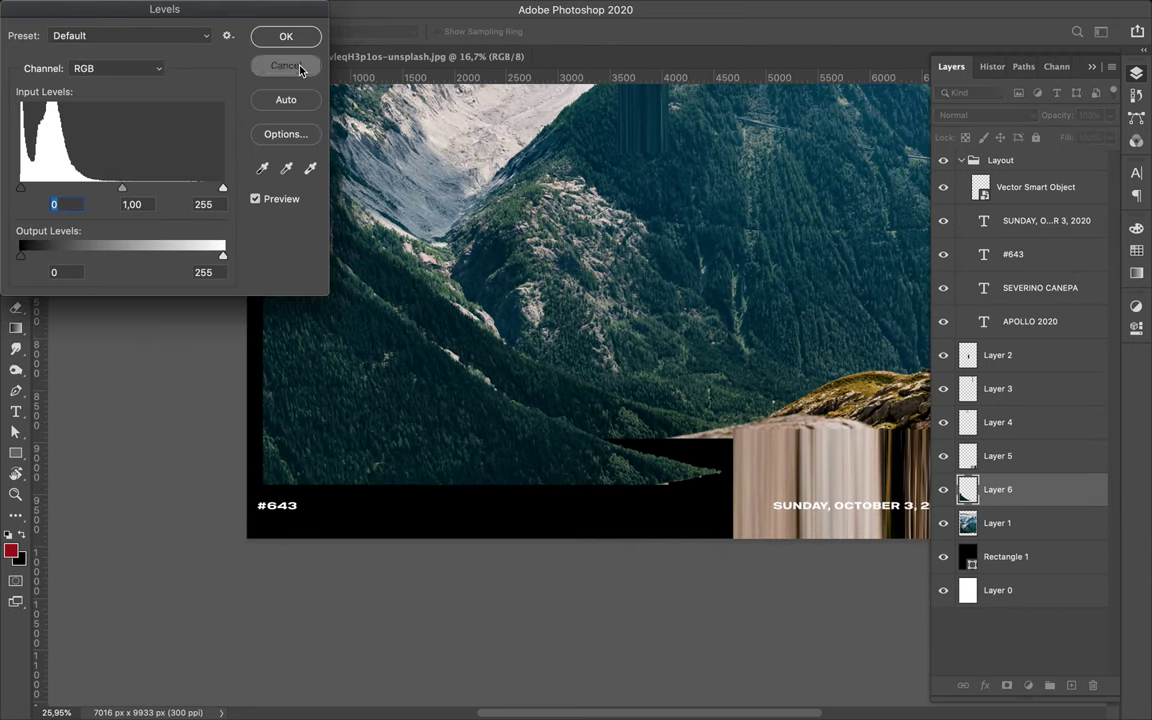
{"action": "scroll", "coordinate": [516, 343], "scroll_direction": "down", "scroll_amount": 3}
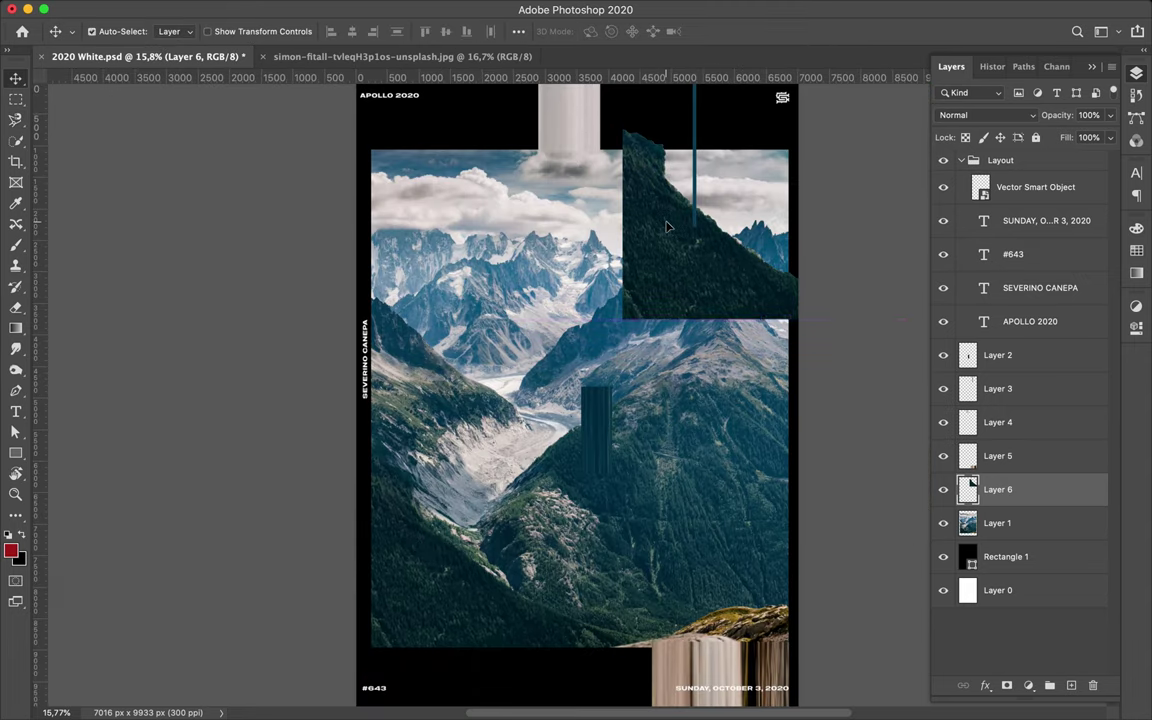
{"action": "key", "text": "ctrl+t"}
{"action": "left_click_drag", "start_coordinate": [620, 121], "coordinate": [680, 230]}
{"action": "key", "text": "Escape"}
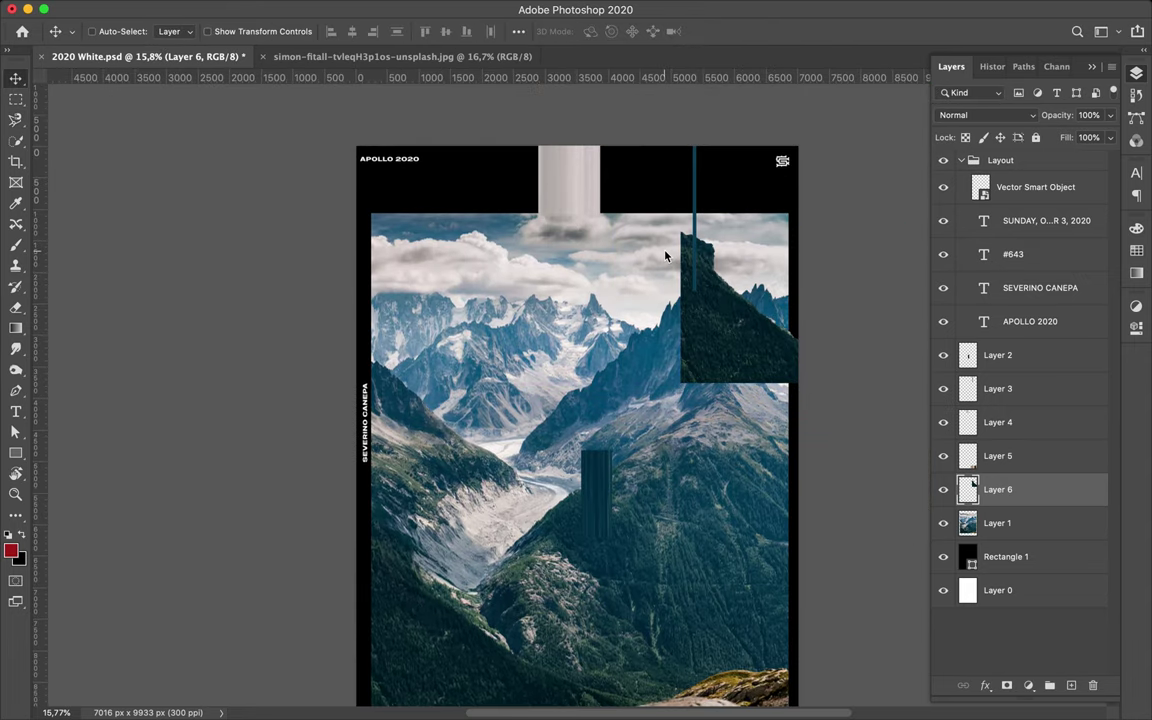
{"action": "key", "text": "ctrl+t"}
{"action": "left_click_drag", "start_coordinate": [607, 172], "coordinate": [905, 440]}
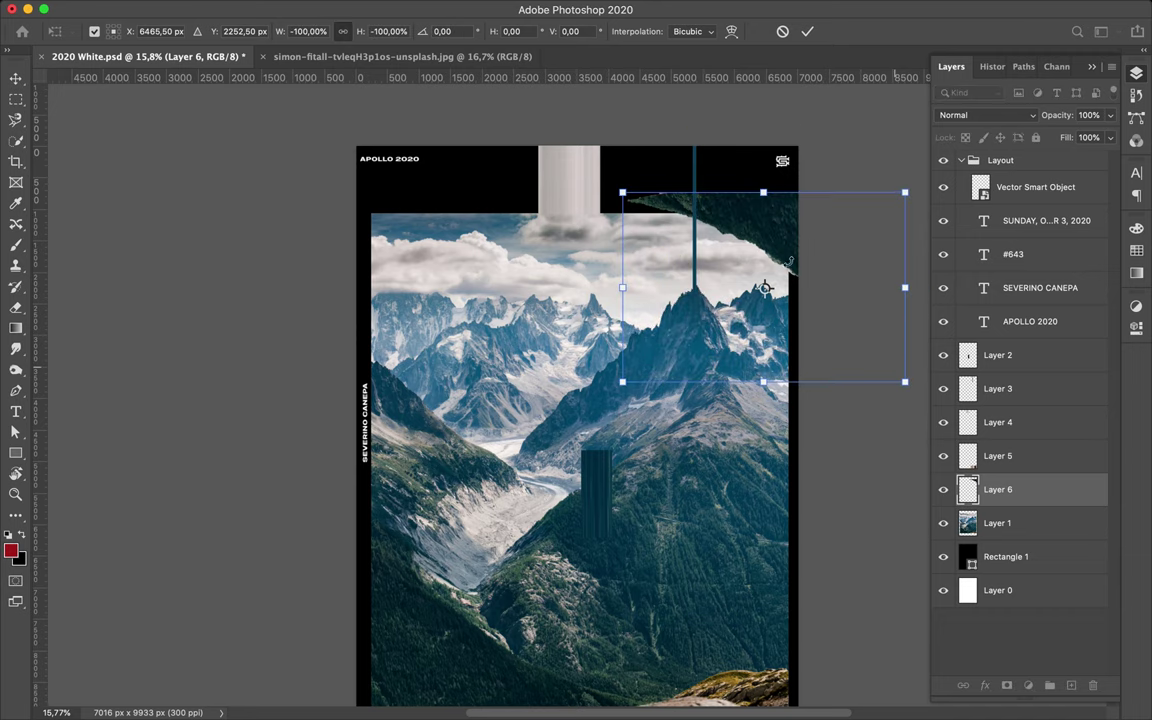
{"action": "key", "text": "Return"}
- Place the piece at the top right beneath Layer 1 and add an empty shadow layer
{"action": "mouse_move", "coordinate": [620, 290]}
{"action": "left_mouse_down"}
{"action": "mouse_move", "coordinate": [718, 208]}
{"action": "mouse_move", "coordinate": [700, 170]}
{"action": "left_mouse_up"}
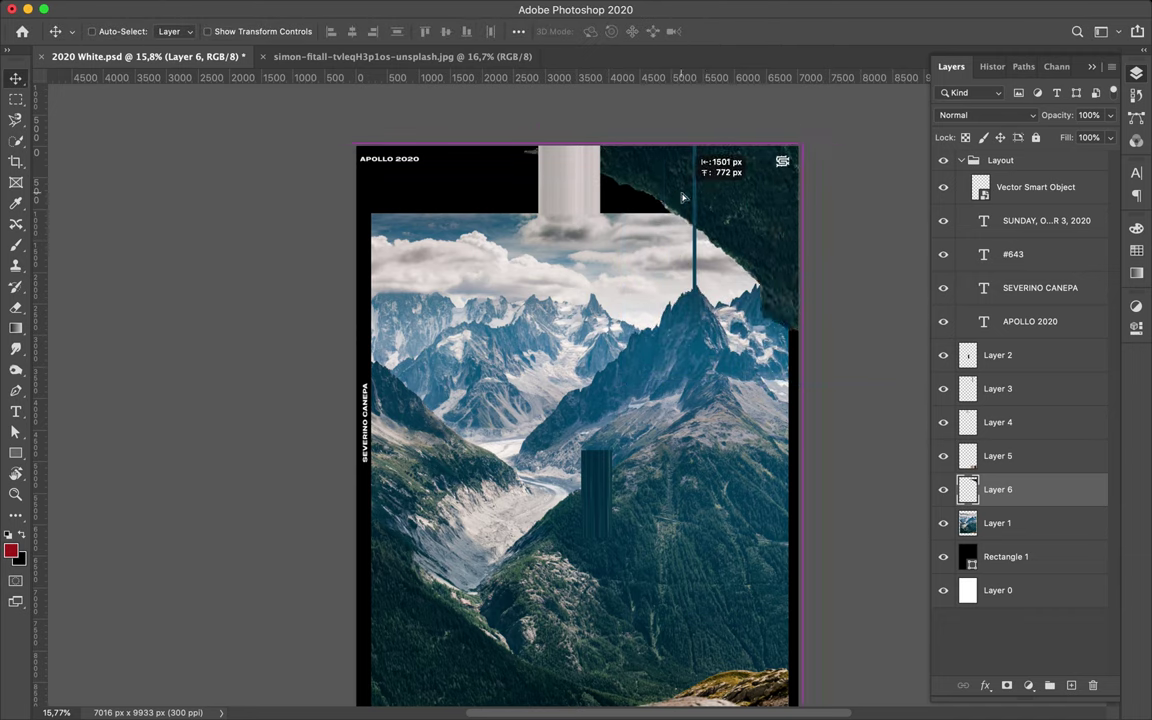
{"action": "left_click_drag", "start_coordinate": [1000, 489], "coordinate": [1030, 541]}
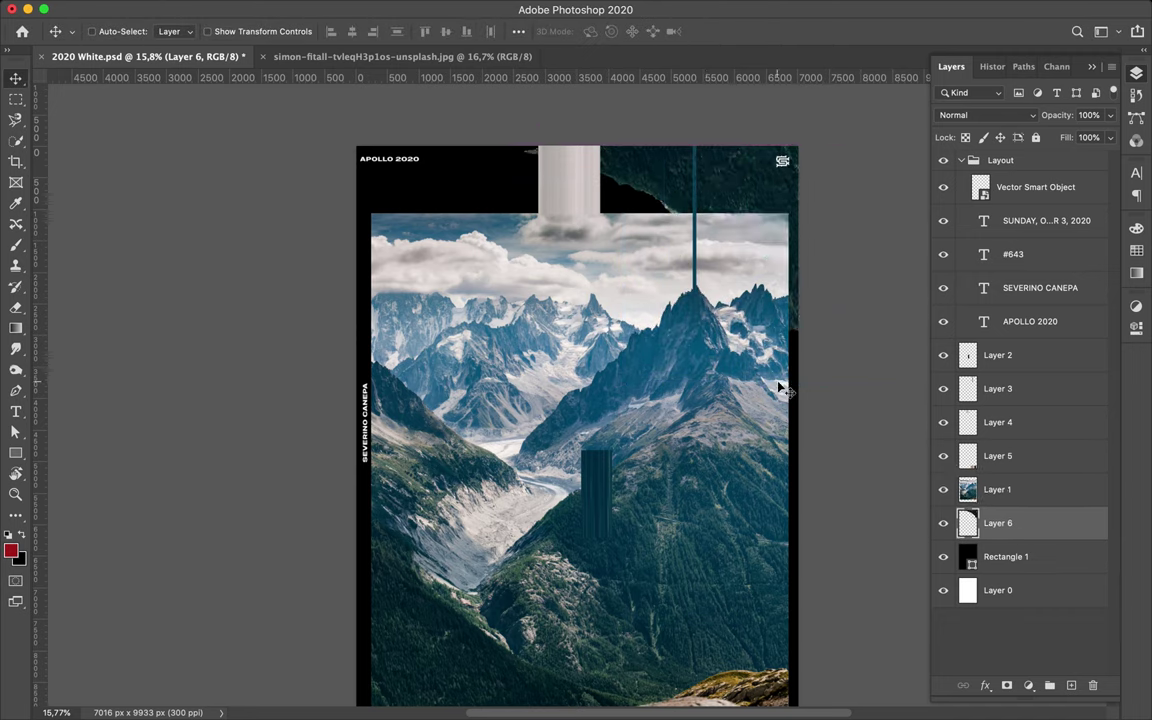
{"action": "key", "text": "ctrl+shift+alt+n"}
{"action": "key", "text": "ctrl+bracketleft"}
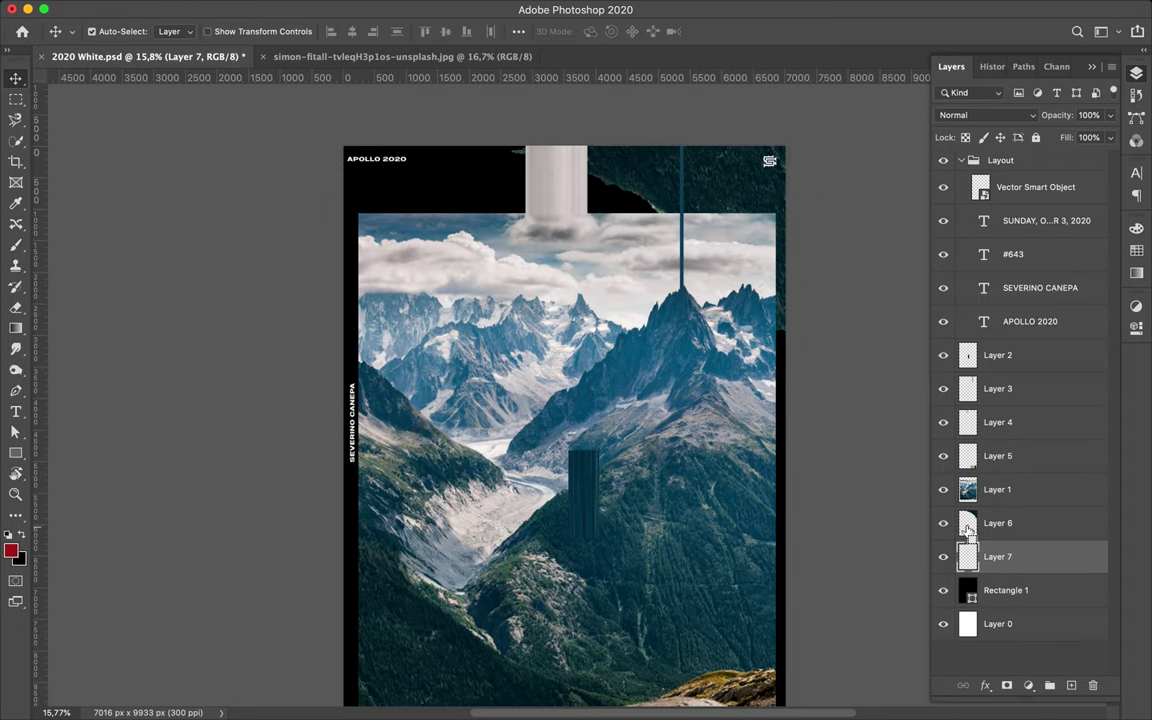
- Paint the piece's outline with a sampled dark colour and blur it with an 85,4 px Gaussian Blur
{"action": "left_click", "coordinate": [968, 524], "text": "ctrl"}
{"action": "key", "text": "i"}
{"action": "left_click", "coordinate": [532, 630]}
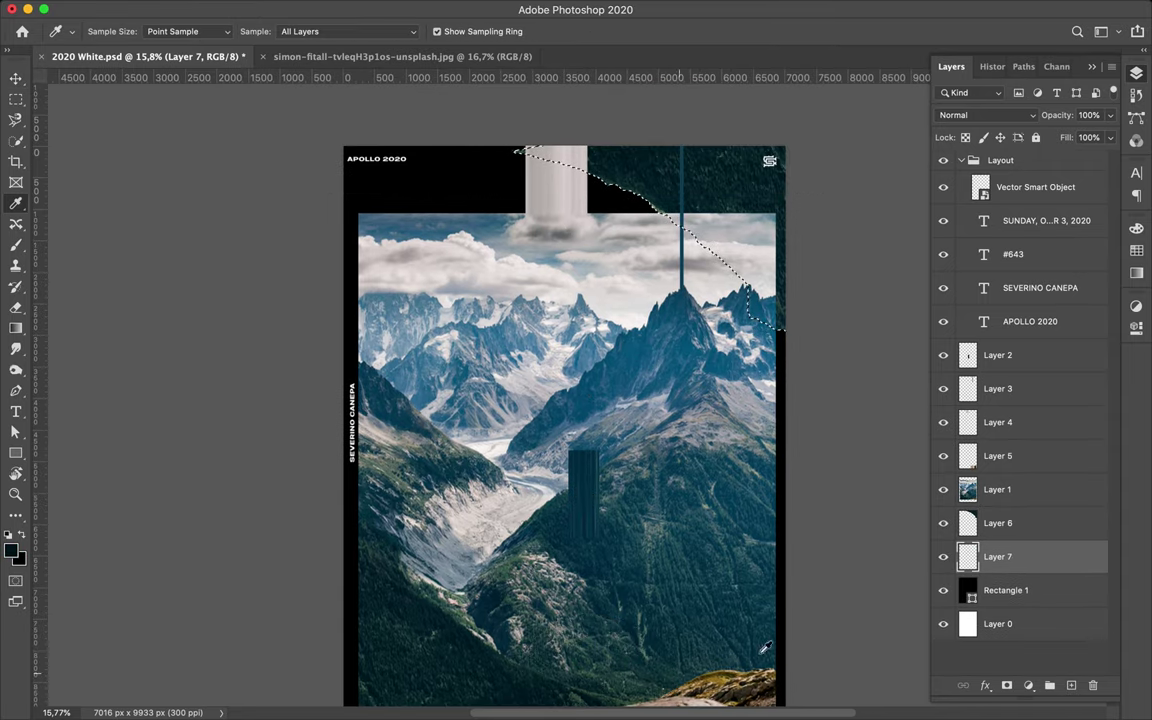
{"action": "key", "text": "b"}
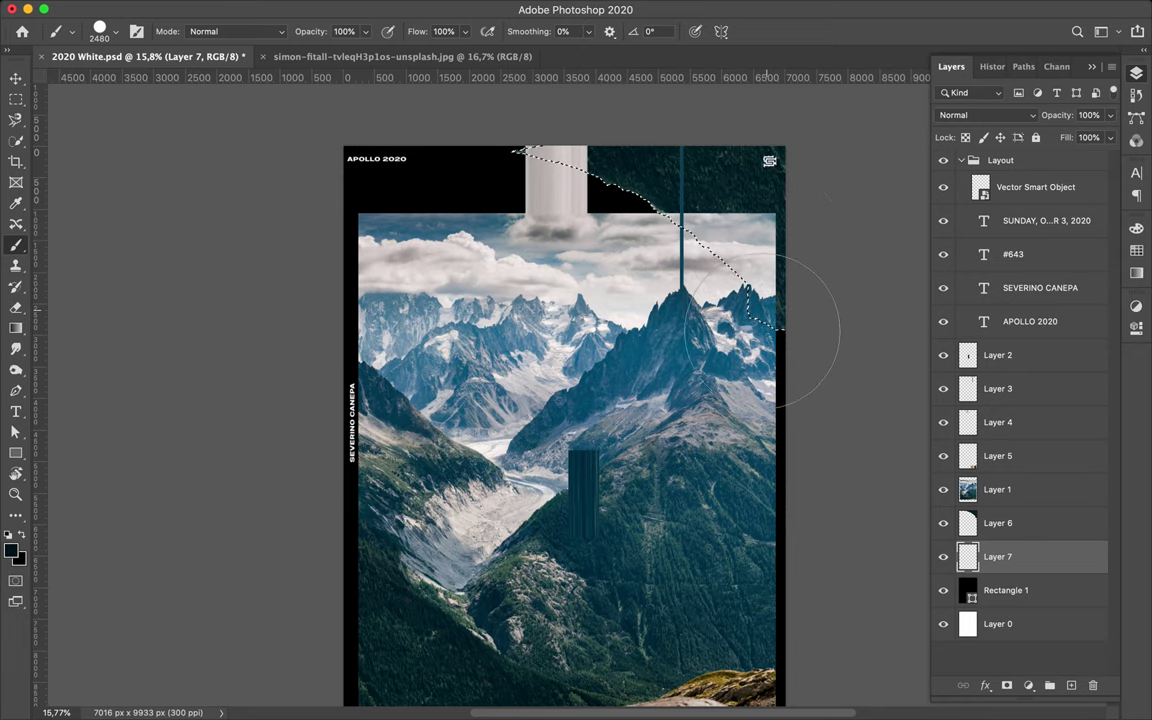
{"action": "left_click_drag", "start_coordinate": [762, 330], "coordinate": [620, 215]}
{"action": "key", "text": "m"}
{"action": "key", "text": "ctrl+d"}
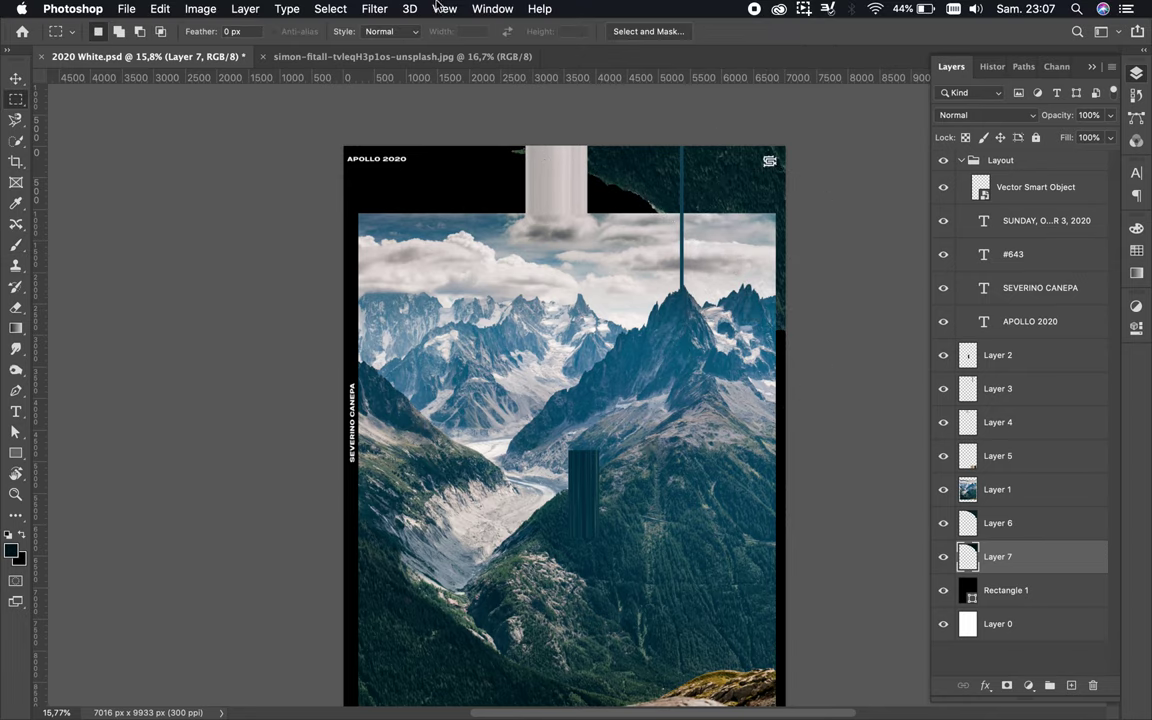
{"action": "left_click", "coordinate": [375, 8]}
{"action": "left_click", "coordinate": [651, 259]}
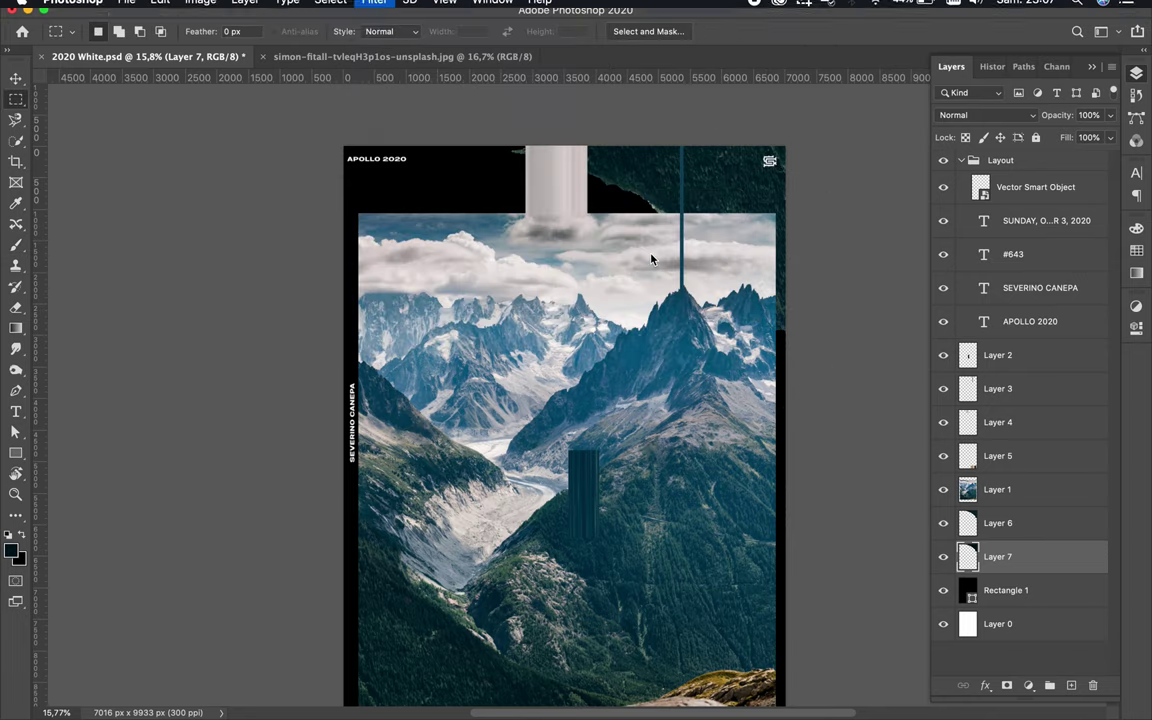
{"action": "left_click", "coordinate": [945, 120]}
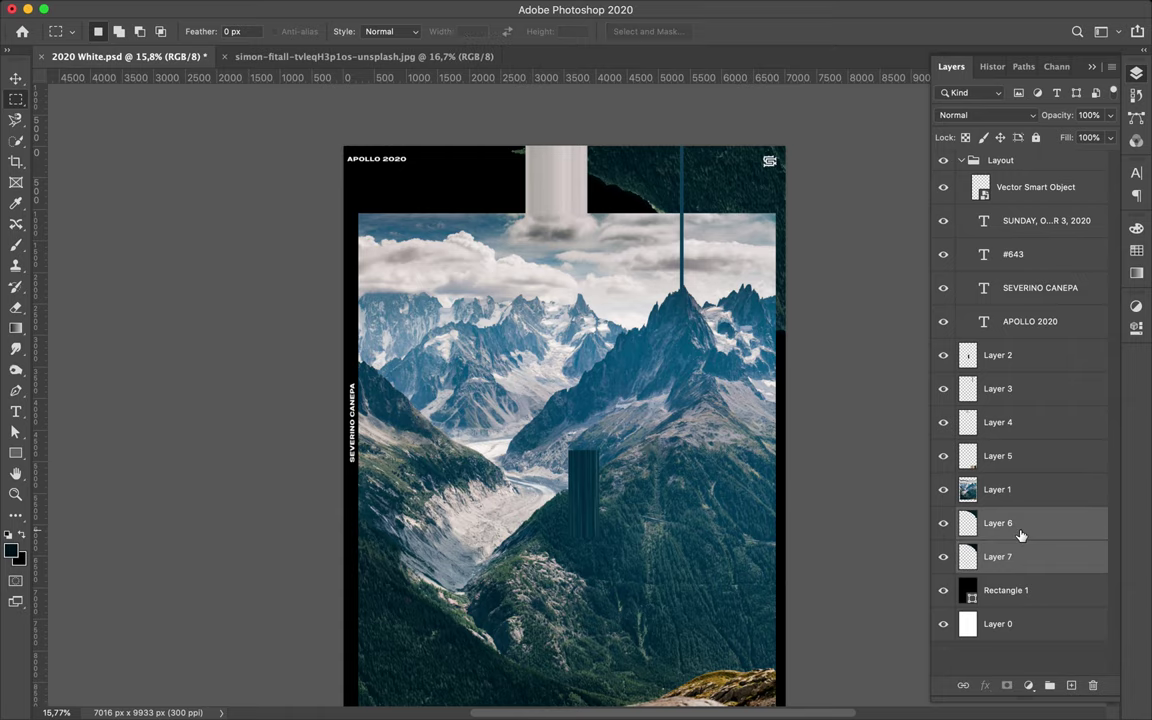
- Merge the shadow into the mountain piece and reorder it above Layer 1
{"action": "key", "text": "ctrl+e"}
{"action": "left_click_drag", "start_coordinate": [1003, 523], "coordinate": [1003, 482]}
{"action": "scroll", "coordinate": [625, 323], "scroll_direction": "up", "scroll_amount": 2}
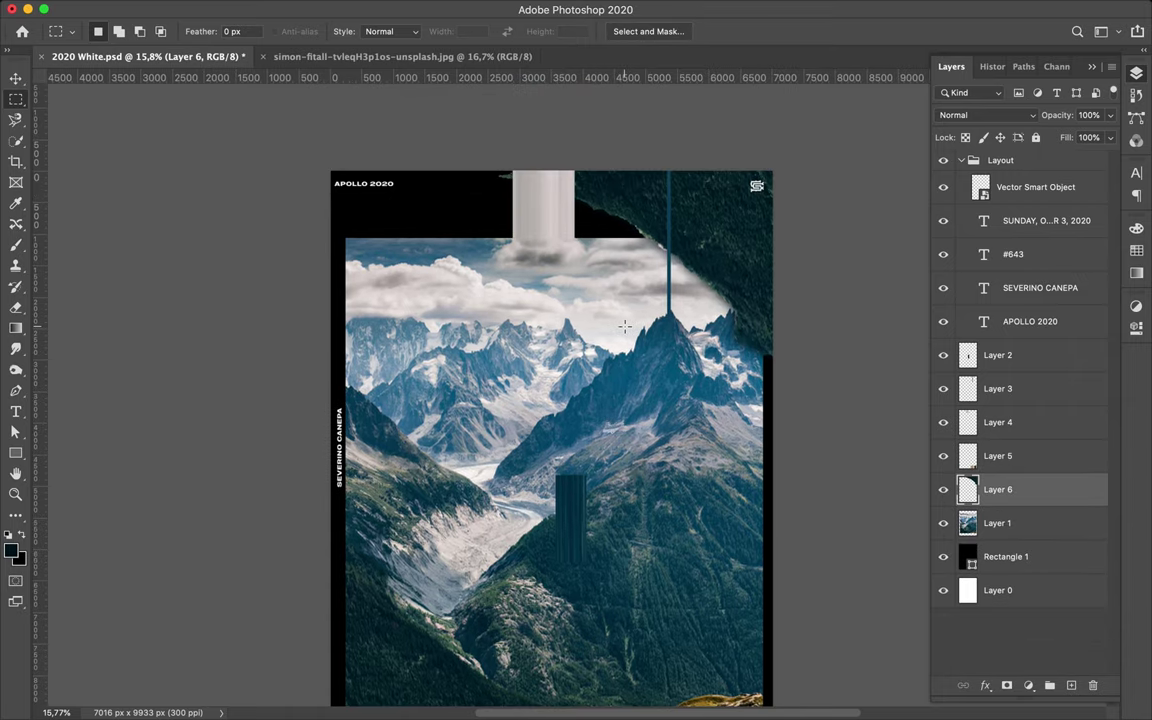
{"action": "left_click_drag", "start_coordinate": [998, 422], "coordinate": [998, 482]}
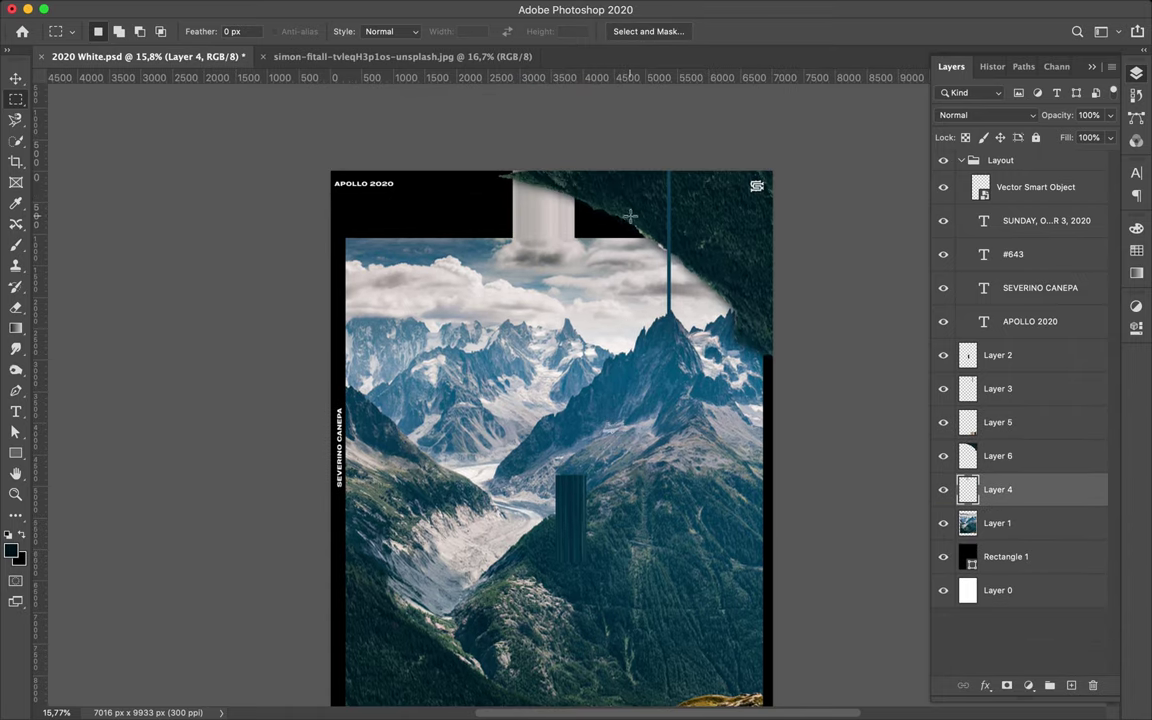
{"action": "scroll", "coordinate": [532, 323], "scroll_direction": "down", "scroll_amount": 5}
- Lasso the central peak and copy it onto its own layer
{"action": "key", "text": "l"}
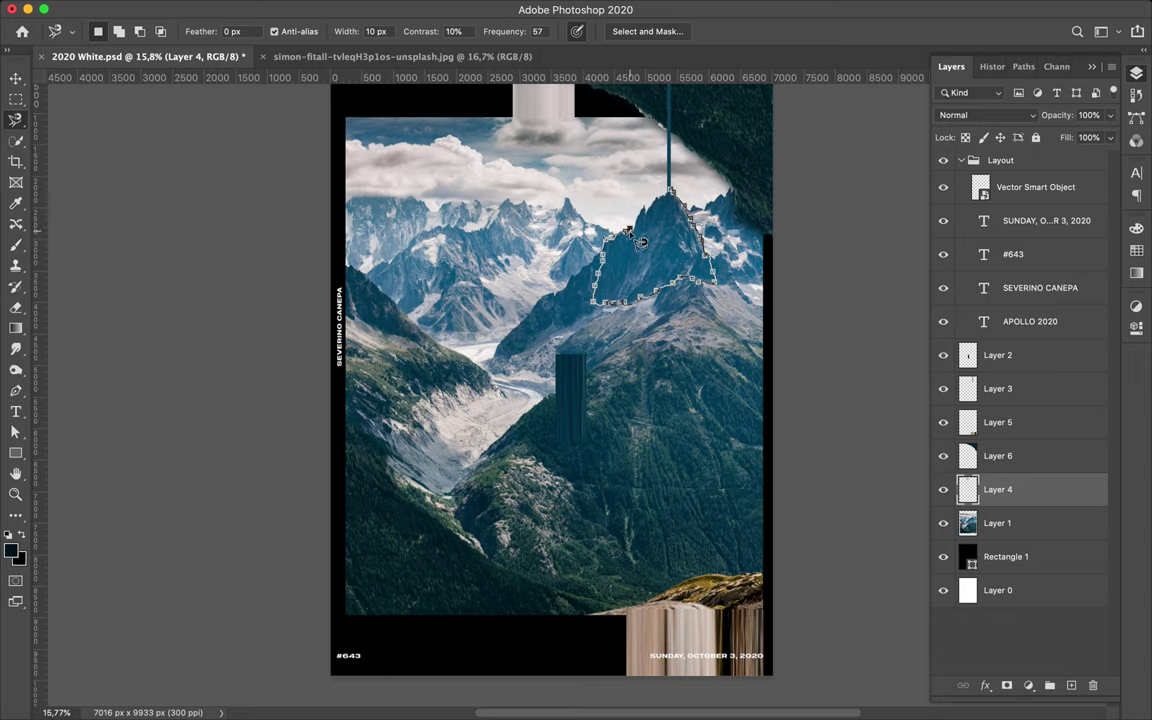
{"action": "left_click", "coordinate": [676, 200]}
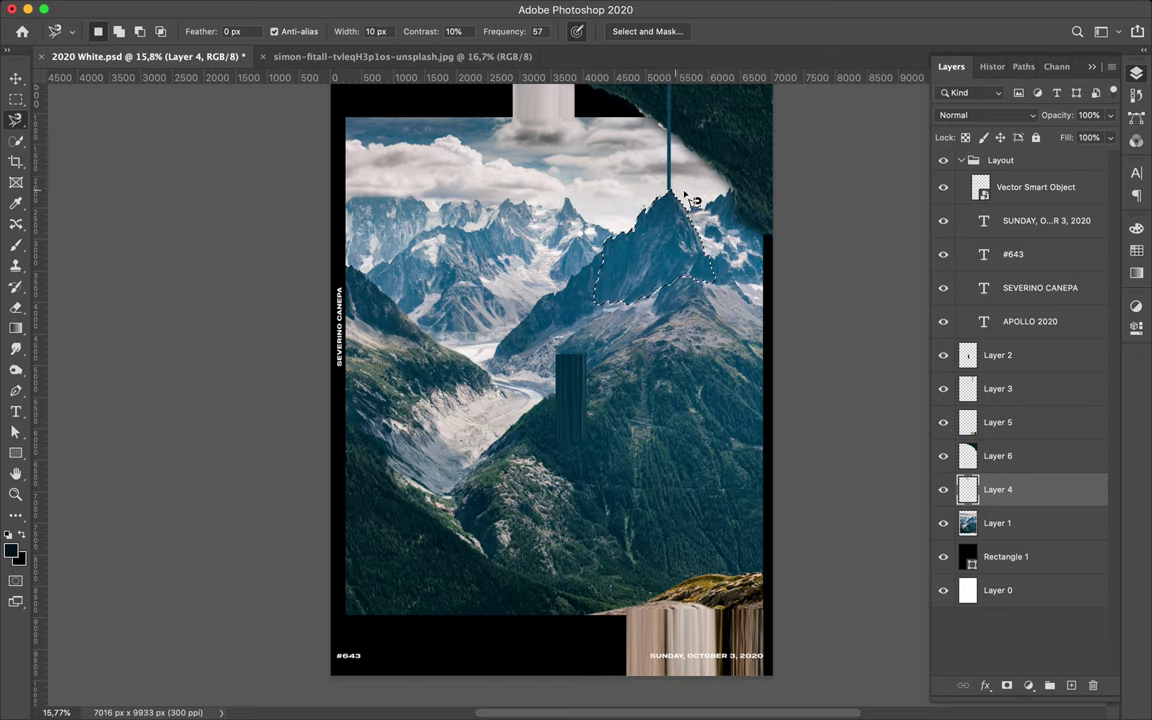
{"action": "left_click", "coordinate": [1000, 522]}
{"action": "key", "text": "ctrl+j"}
- Give the peak a dark-filled shadow layer softened with Gaussian Blur
{"action": "left_click", "coordinate": [1075, 688], "text": "ctrl"}
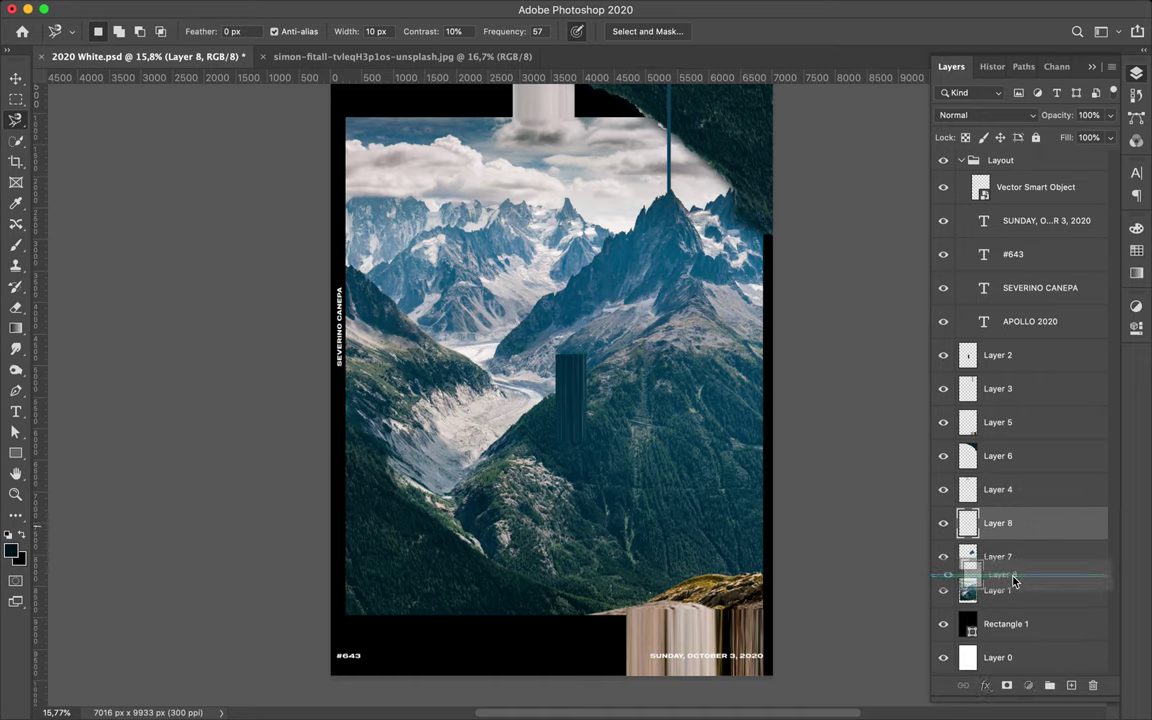
{"action": "left_click", "coordinate": [967, 522], "text": "ctrl"}
{"action": "key", "text": "b"}
{"action": "key", "text": "alt+BackSpace"}
{"action": "key", "text": "ctrl+d"}
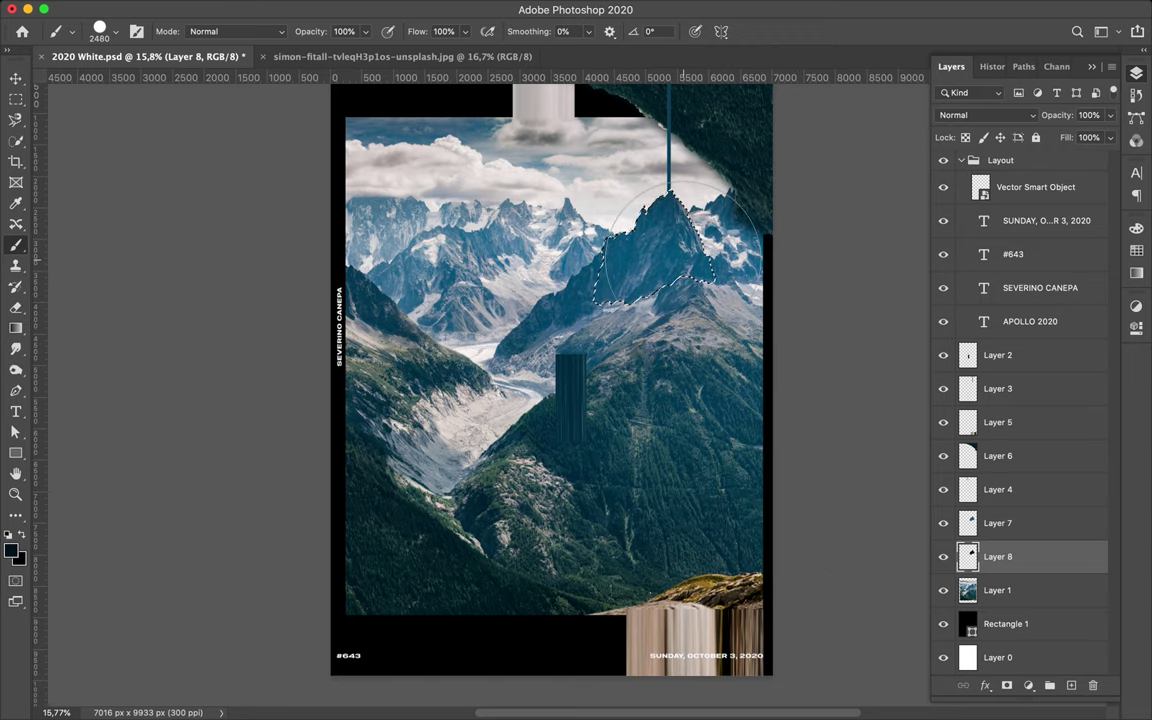
{"action": "key", "text": "m"}
{"action": "left_click", "coordinate": [374, 8]}
{"action": "left_click", "coordinate": [381, 27]}
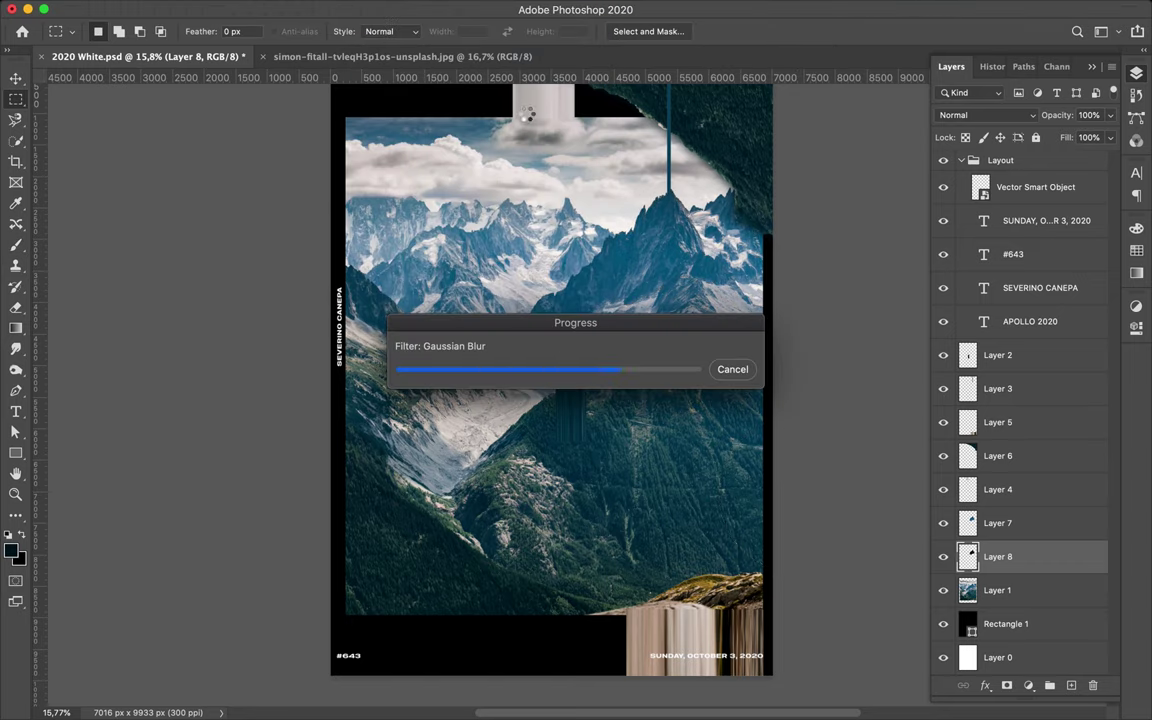
- Move the peak layer above Layer 2 and place it at the poster's top-left corner
{"action": "left_click_drag", "start_coordinate": [1000, 537], "coordinate": [1000, 338]}
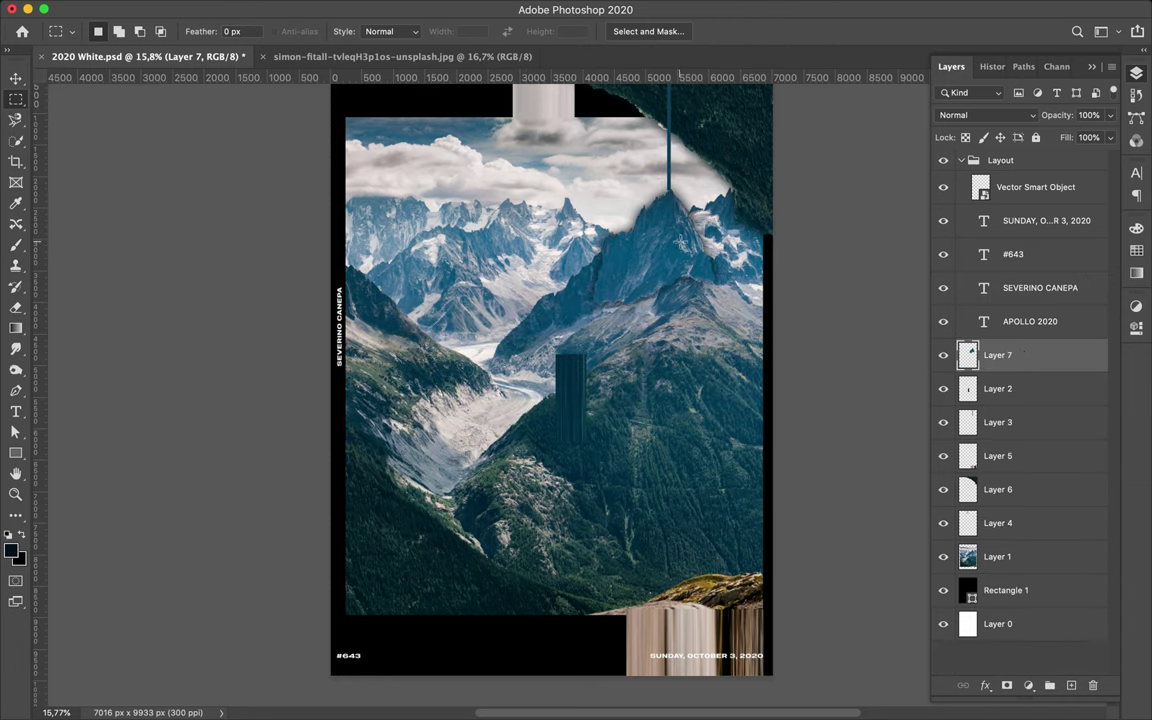
{"action": "key", "text": "v"}
{"action": "left_click_drag", "start_coordinate": [604, 226], "coordinate": [420, 130]}
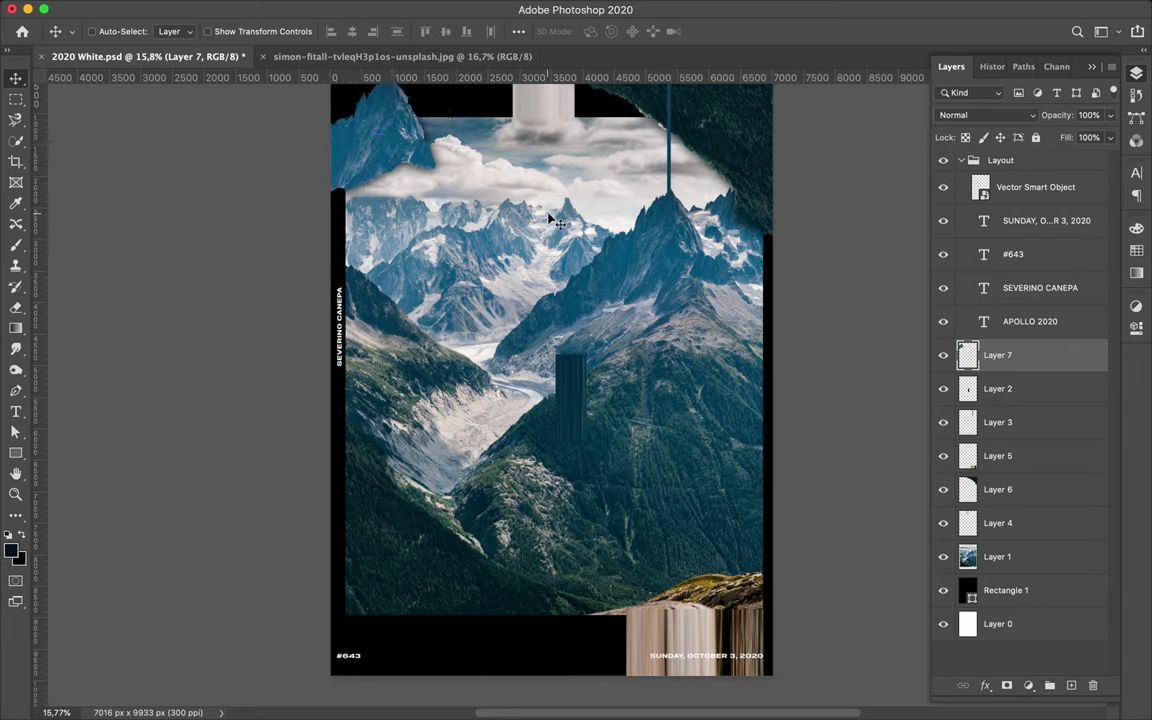
{"action": "key", "text": "l"}
{"action": "key", "text": "v"}
- Copy a thin strip just above the bottom black band from Layer 1 onto Layer 8
{"action": "key", "text": "m"}
{"action": "left_click_drag", "start_coordinate": [338, 612], "coordinate": [626, 627]}
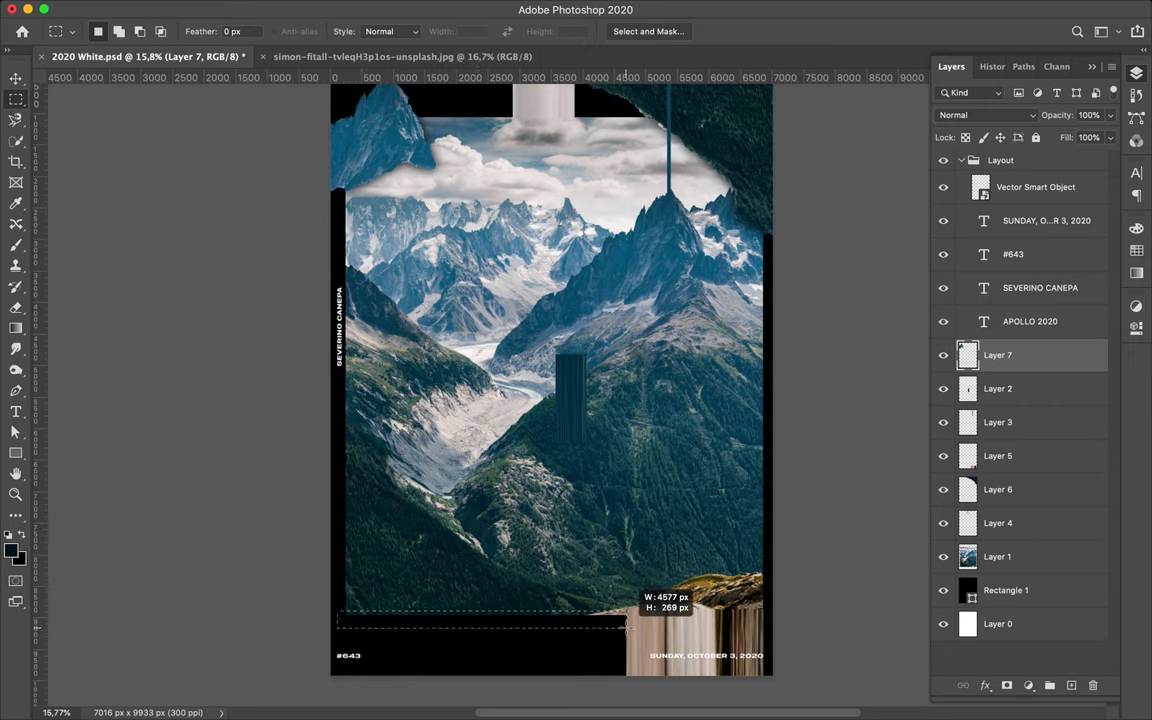
{"action": "left_click", "coordinate": [1019, 559]}
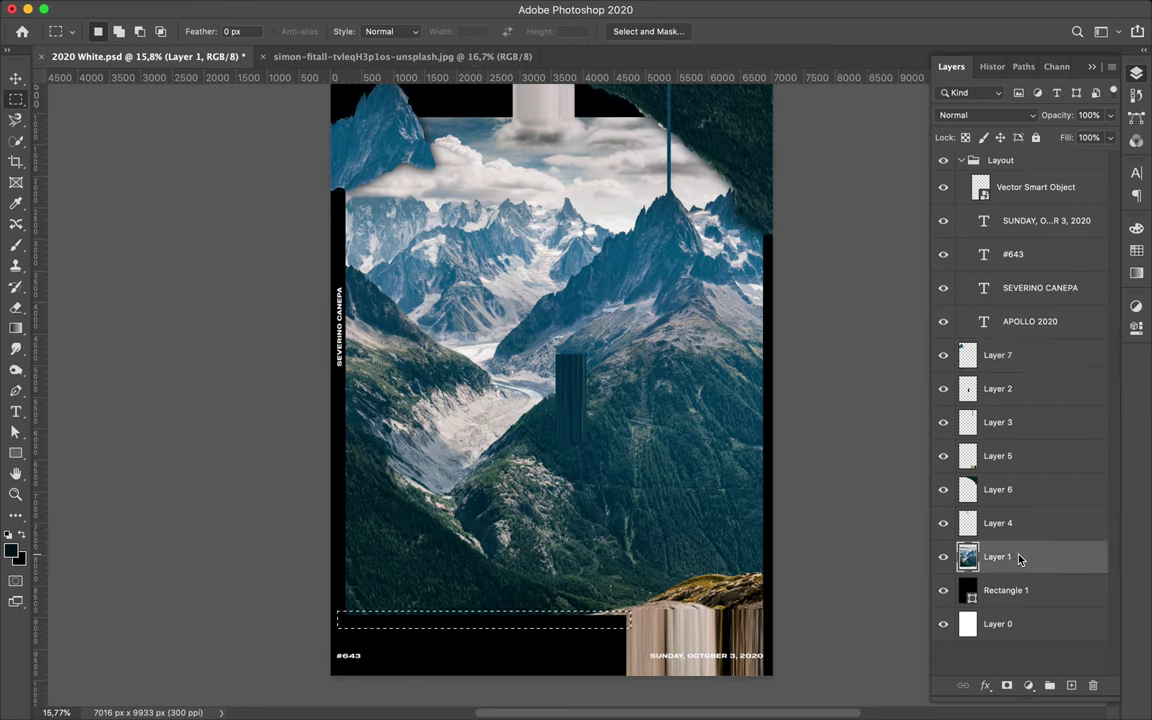
{"action": "key", "text": "ctrl+j"}
- Stretch the copied strip down to the poster's bottom edge
{"action": "key", "text": "ctrl+t"}
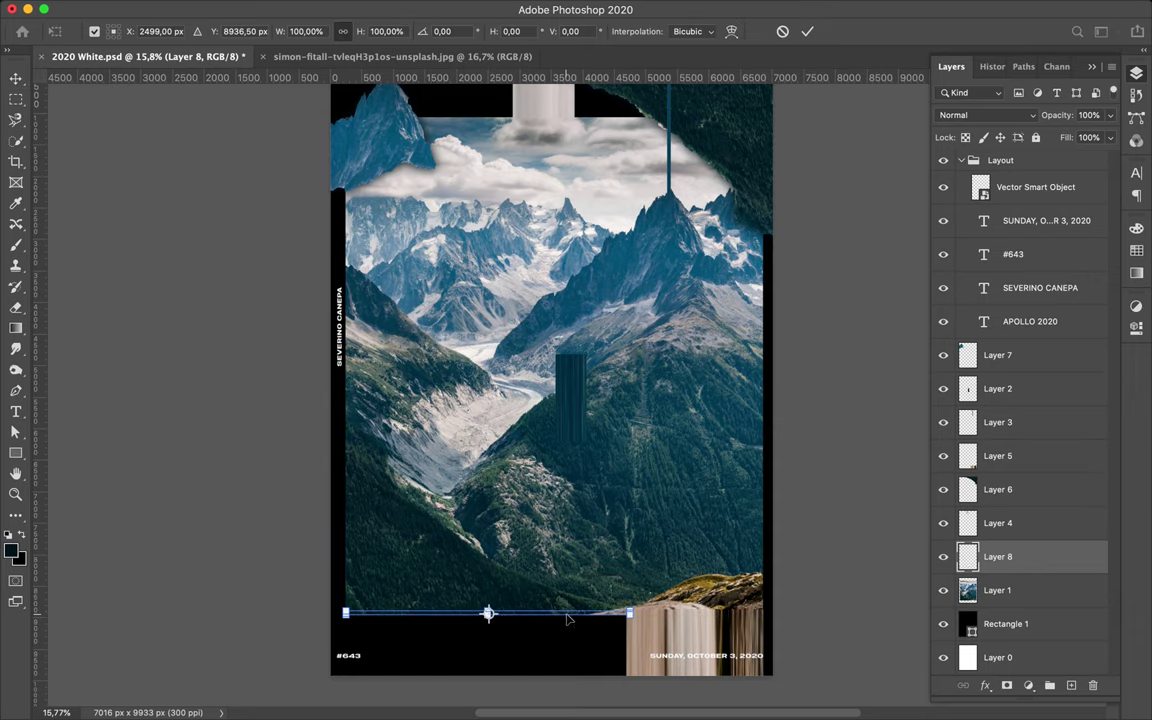
{"action": "left_click_drag", "start_coordinate": [566, 616], "coordinate": [507, 684]}
{"action": "key", "text": "Return"}
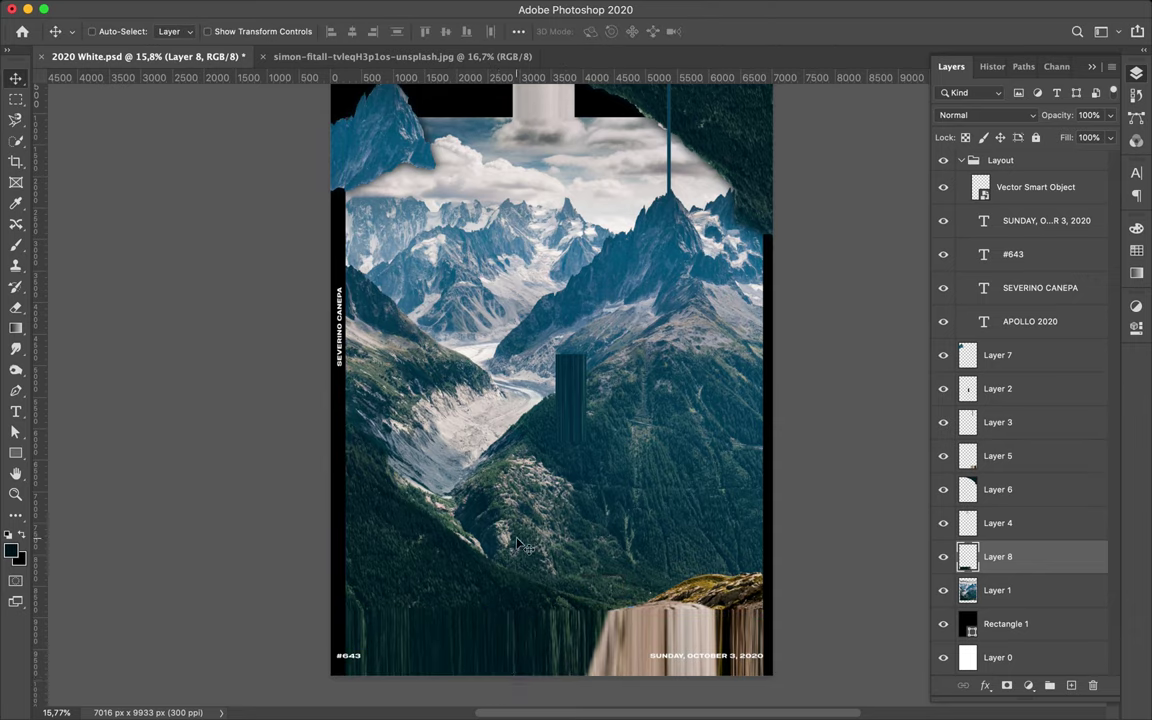
- Copy a small lower-left area of the photo and stretch it into a tall strip
{"action": "key", "text": "m"}
{"action": "mouse_move", "coordinate": [489, 616]}
{"action": "left_mouse_down"}
{"action": "mouse_move", "coordinate": [427, 604]}
{"action": "mouse_move", "coordinate": [455, 605]}
{"action": "mouse_move", "coordinate": [473, 510]}
{"action": "left_mouse_up"}
{"action": "key", "text": "ctrl+j"}
{"action": "key", "text": "ctrl+t"}
{"action": "key", "text": "Return"}
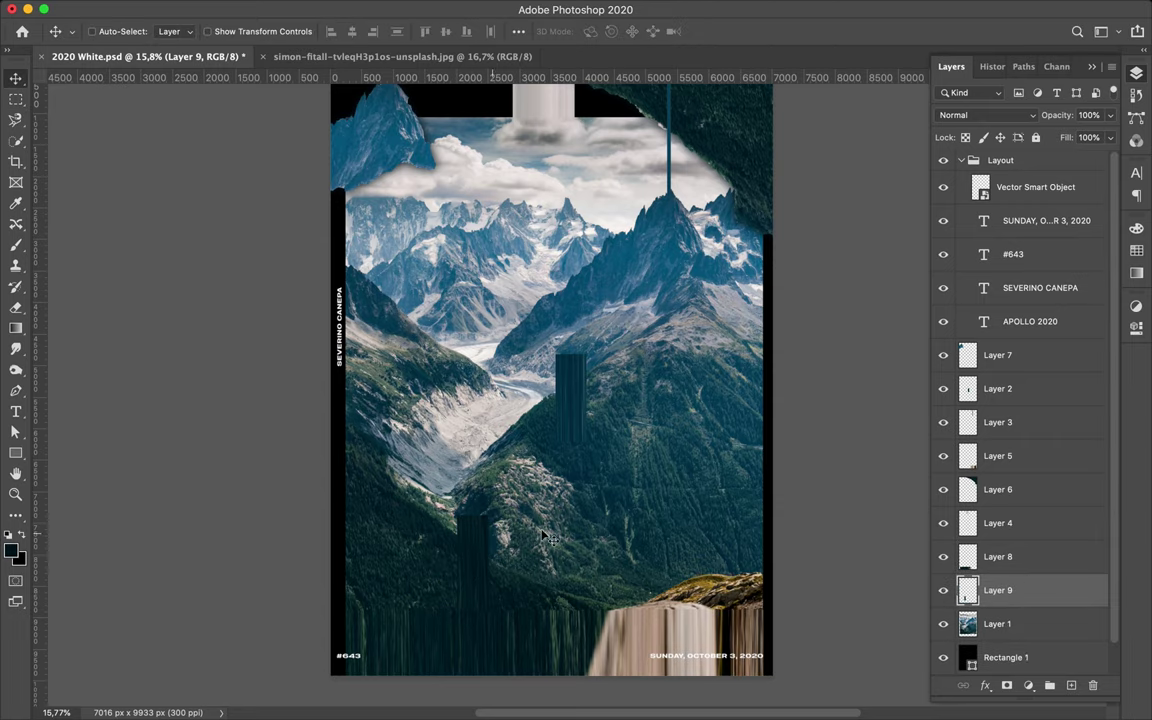
- Copy a thin line among the distant peaks and stretch it upward into a glitch block
{"action": "key", "text": "m"}
{"action": "left_click_drag", "start_coordinate": [470, 276], "coordinate": [549, 281]}
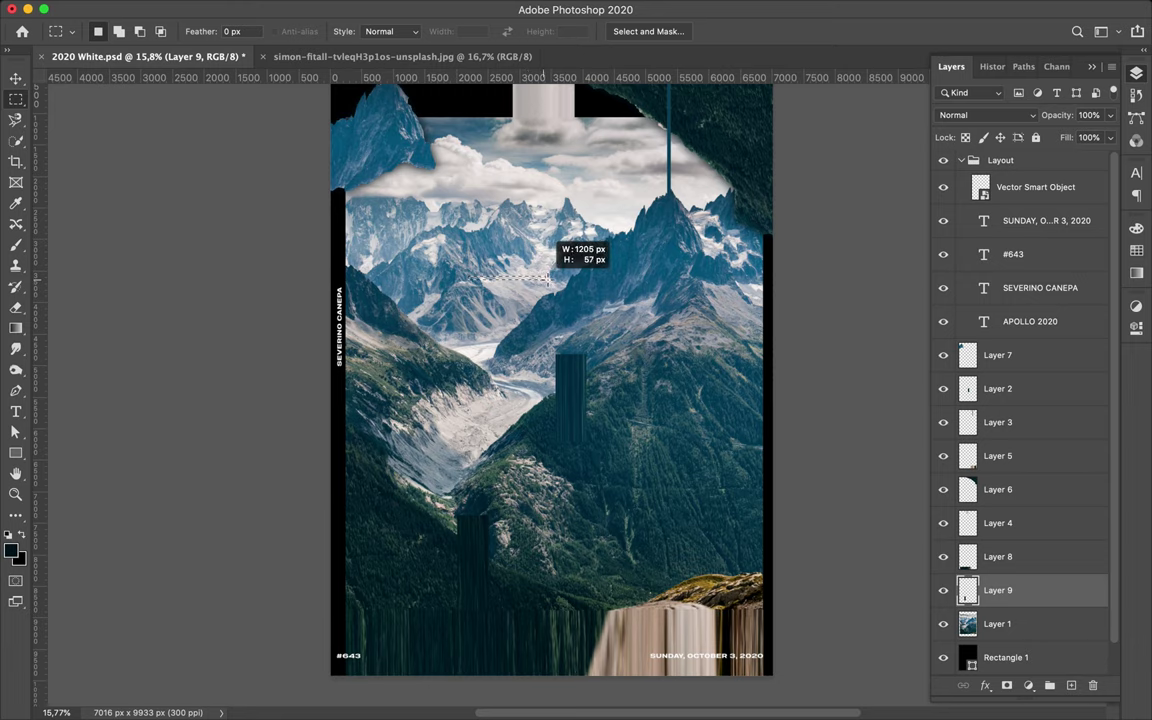
{"action": "key", "text": "alt+bracketleft"}
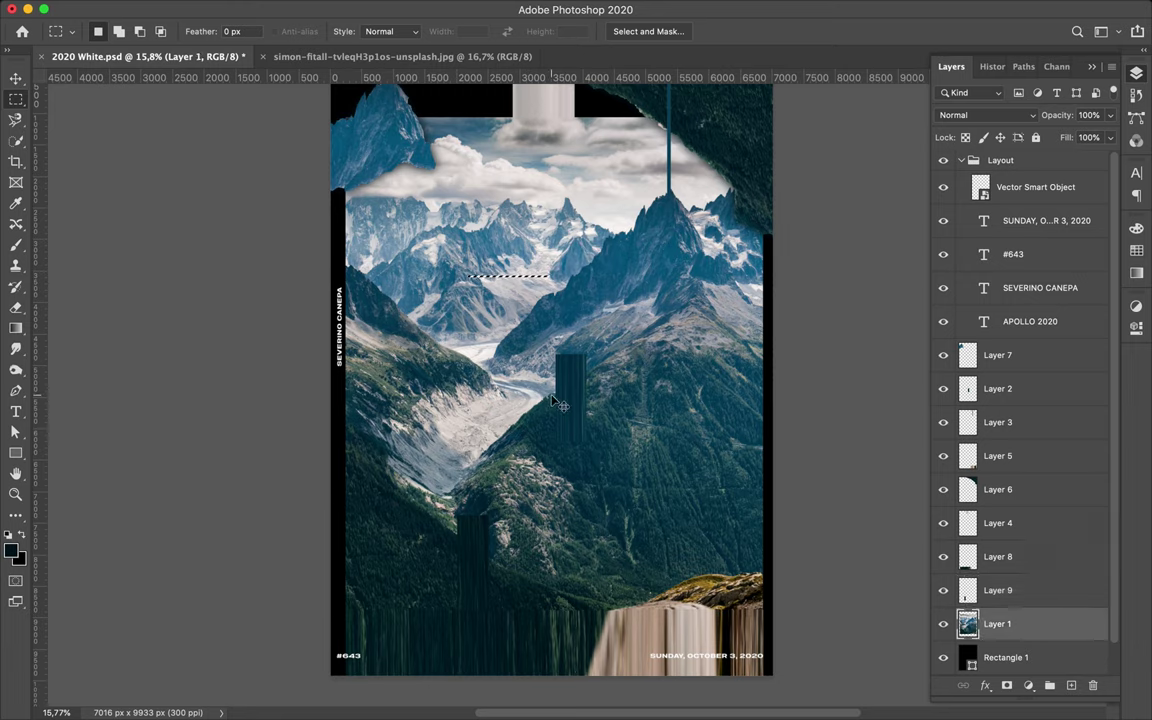
{"action": "key", "text": "ctrl+j"}
{"action": "key", "text": "ctrl+t"}
{"action": "left_click_drag", "start_coordinate": [509, 277], "coordinate": [512, 231]}
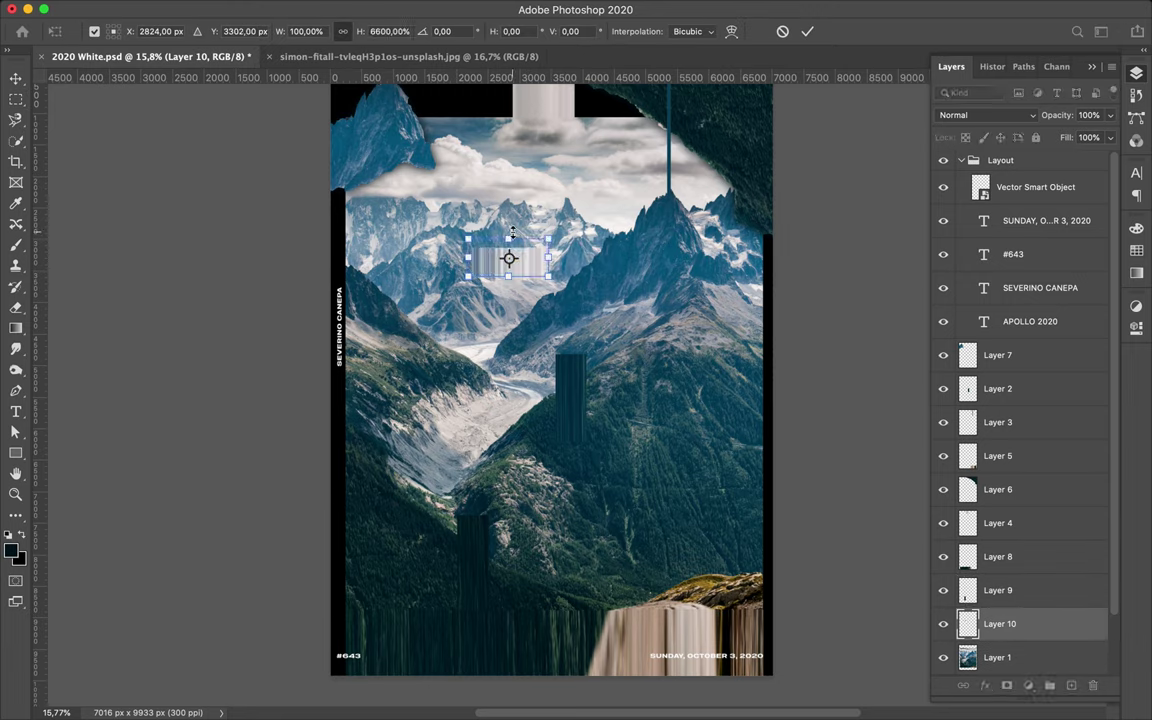
{"action": "key", "text": "Return"}
- Attempt a lasso trace of the lower ridge, dismissing the empty-selection error
{"action": "key", "text": "l"}
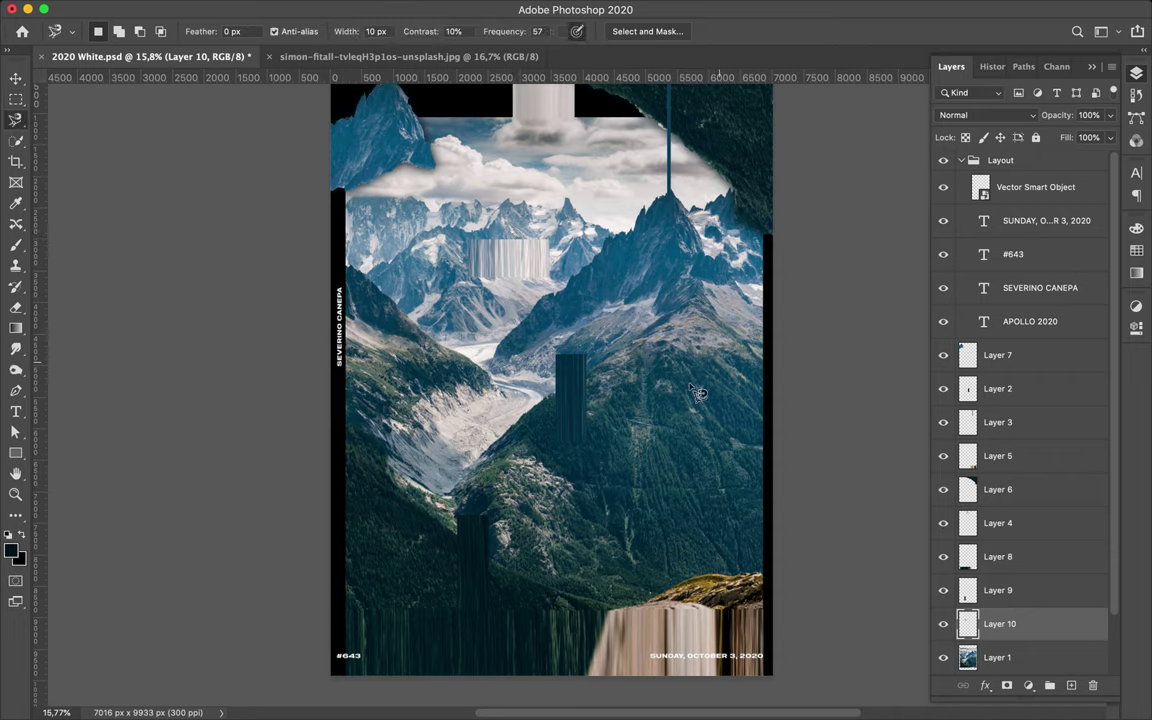
{"action": "left_click_drag", "start_coordinate": [650, 347], "coordinate": [716, 585]}
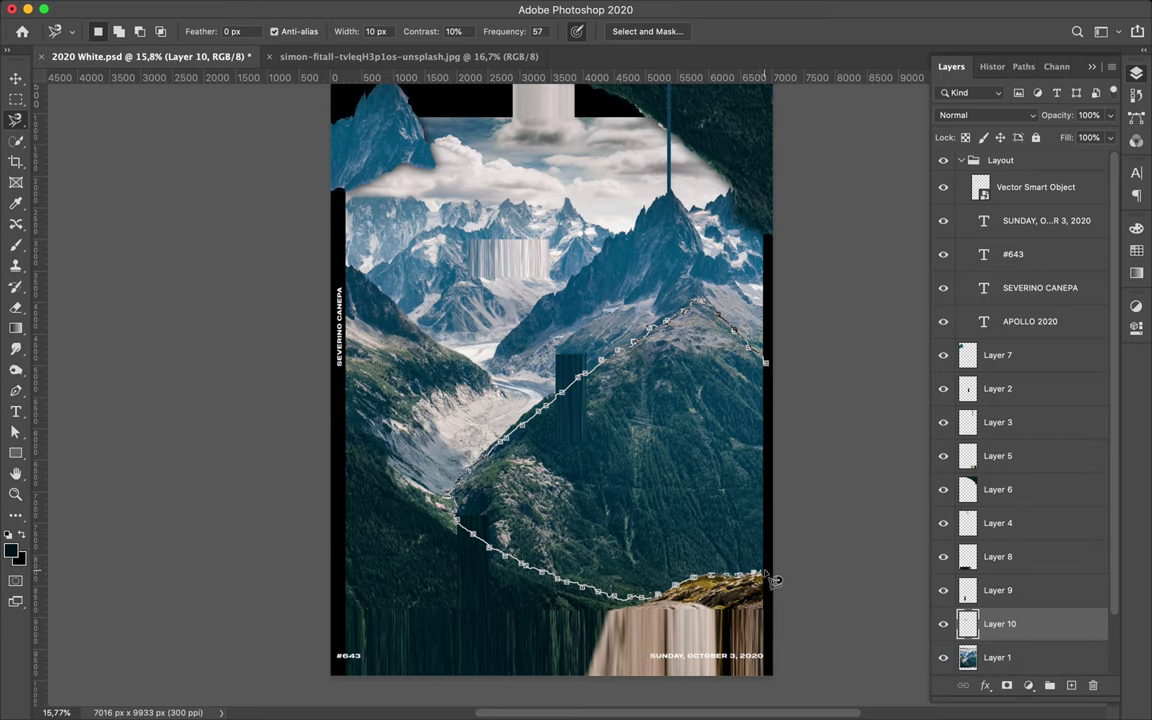
{"action": "left_click", "coordinate": [777, 375]}
{"action": "key", "text": "ctrl+c"}
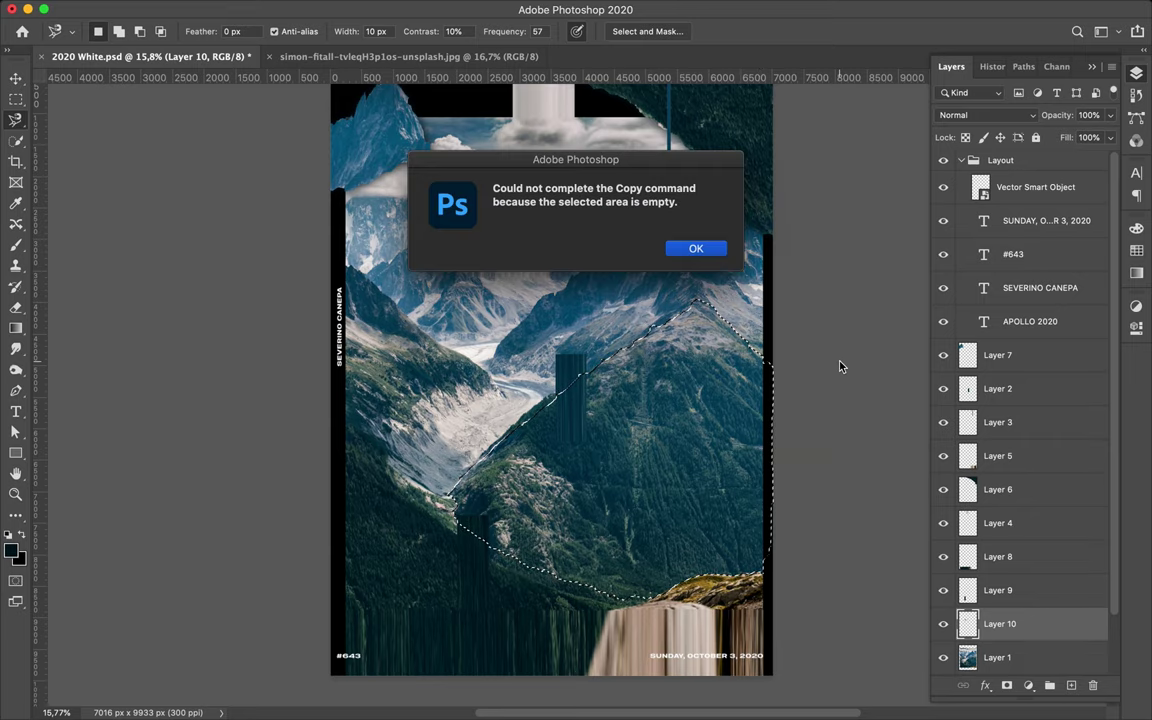
{"action": "key", "text": "Return"}
- Trace the green mountain's ridge on Layer 1, subtracting the top-right spike from the selection
{"action": "left_click", "coordinate": [997, 657]}
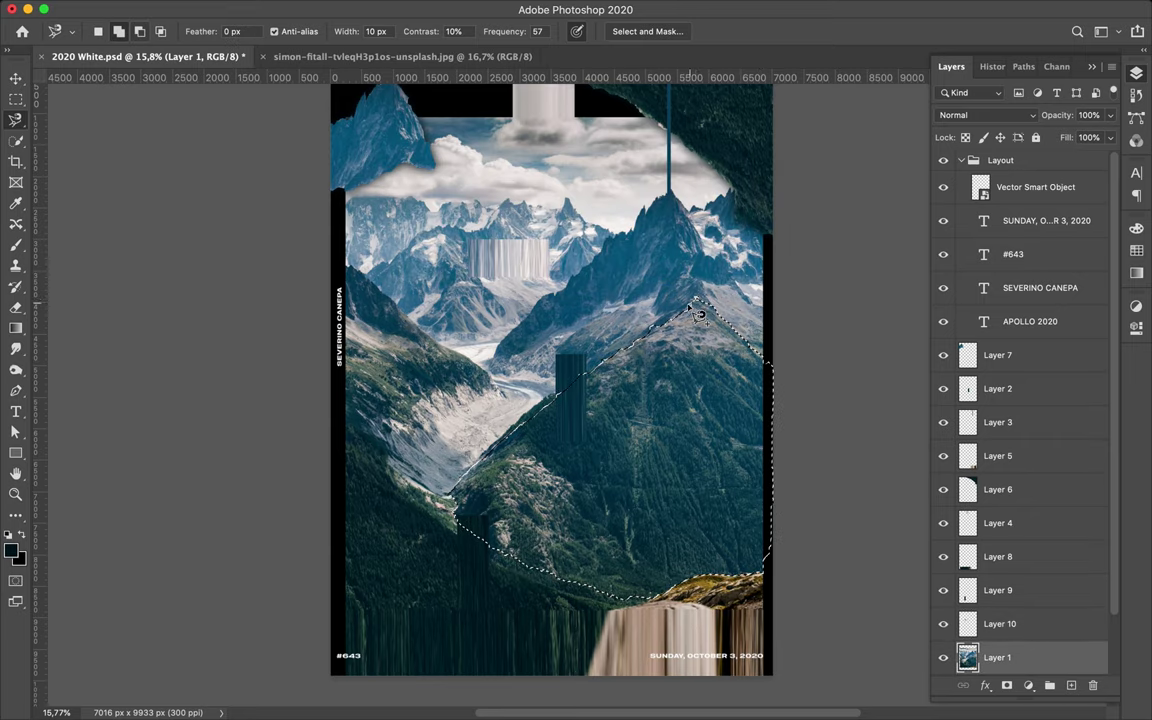
{"action": "left_click_drag", "start_coordinate": [677, 328], "coordinate": [538, 428]}
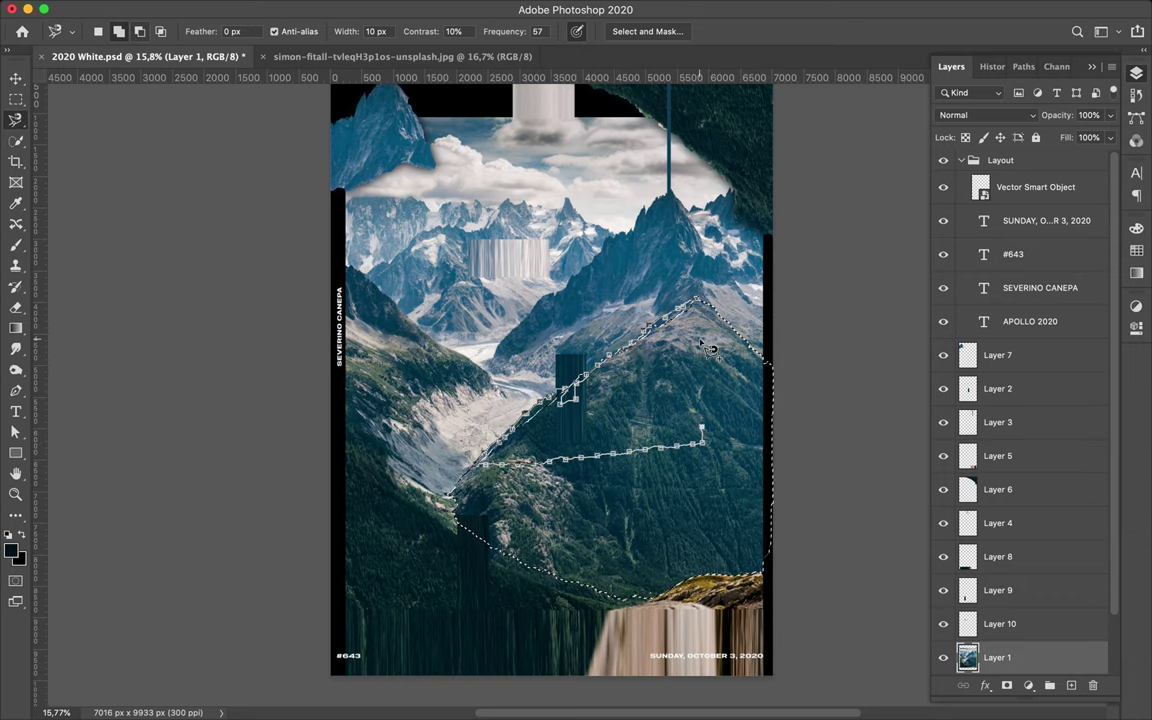
{"action": "left_click", "coordinate": [703, 305]}
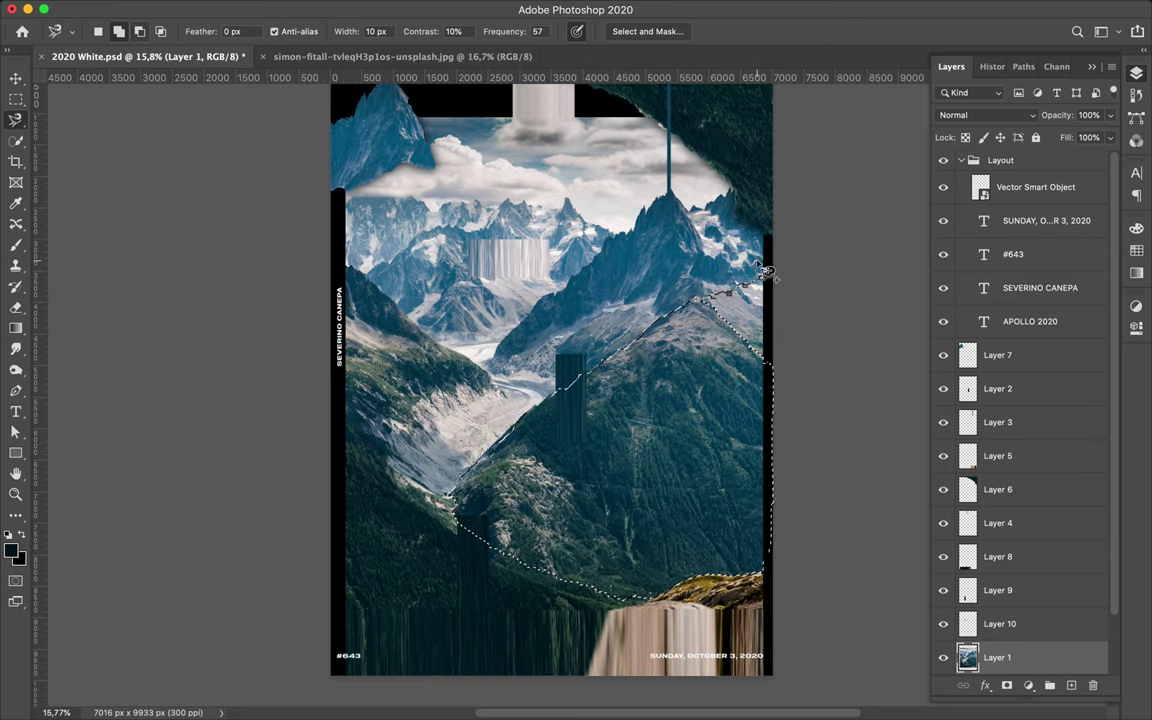
{"action": "left_click", "coordinate": [139, 31]}
{"action": "left_click", "coordinate": [755, 268]}
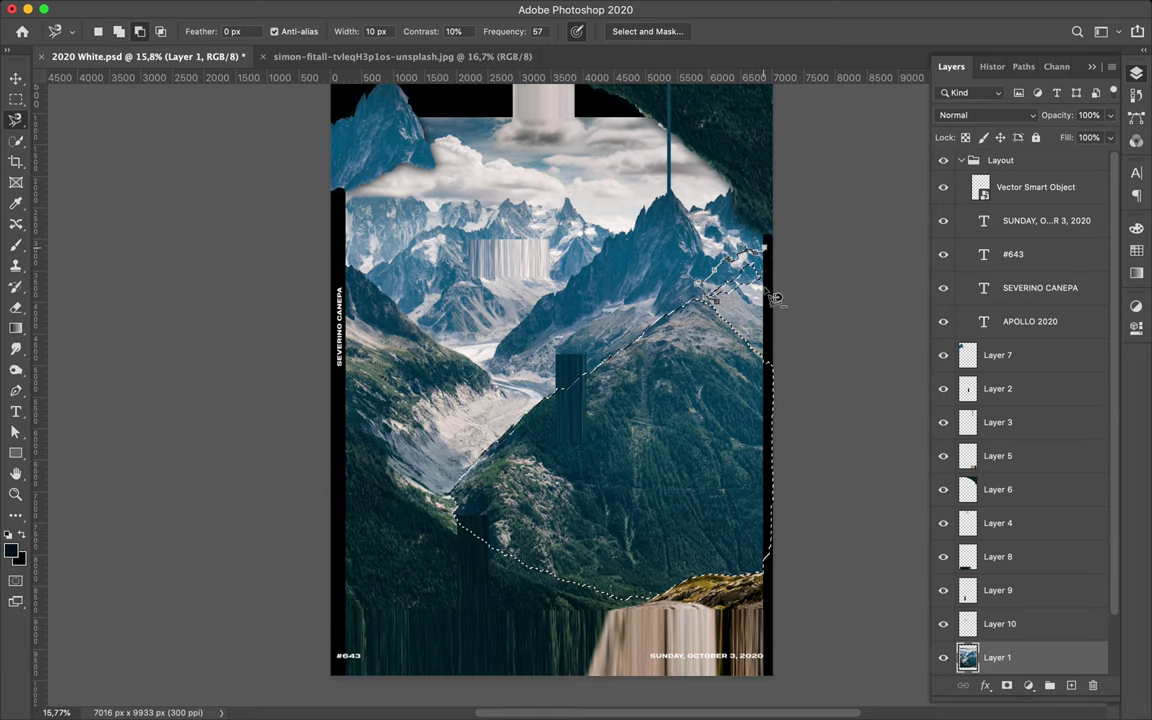
{"action": "left_click", "coordinate": [755, 268]}
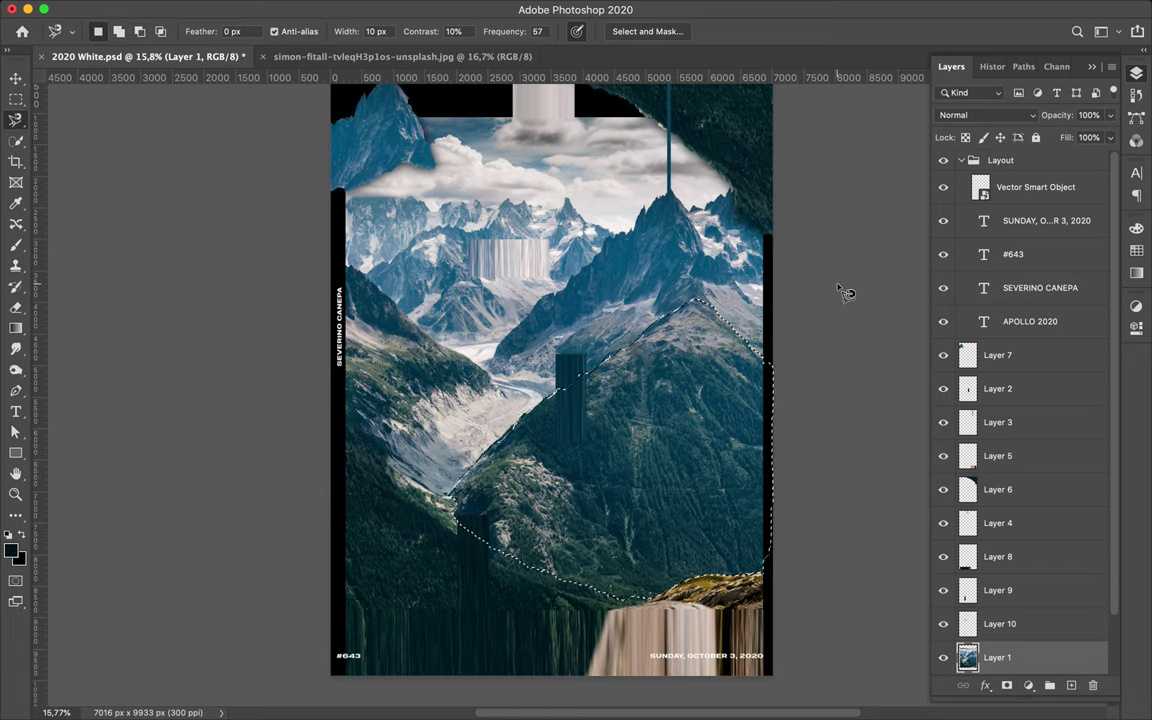
- Copy the mountain onto Layer 11, shift it, and load its outline on a new empty layer
{"action": "key", "text": "ctrl+j"}
{"action": "key", "text": "v"}
{"action": "left_click_drag", "start_coordinate": [651, 396], "coordinate": [540, 320]}
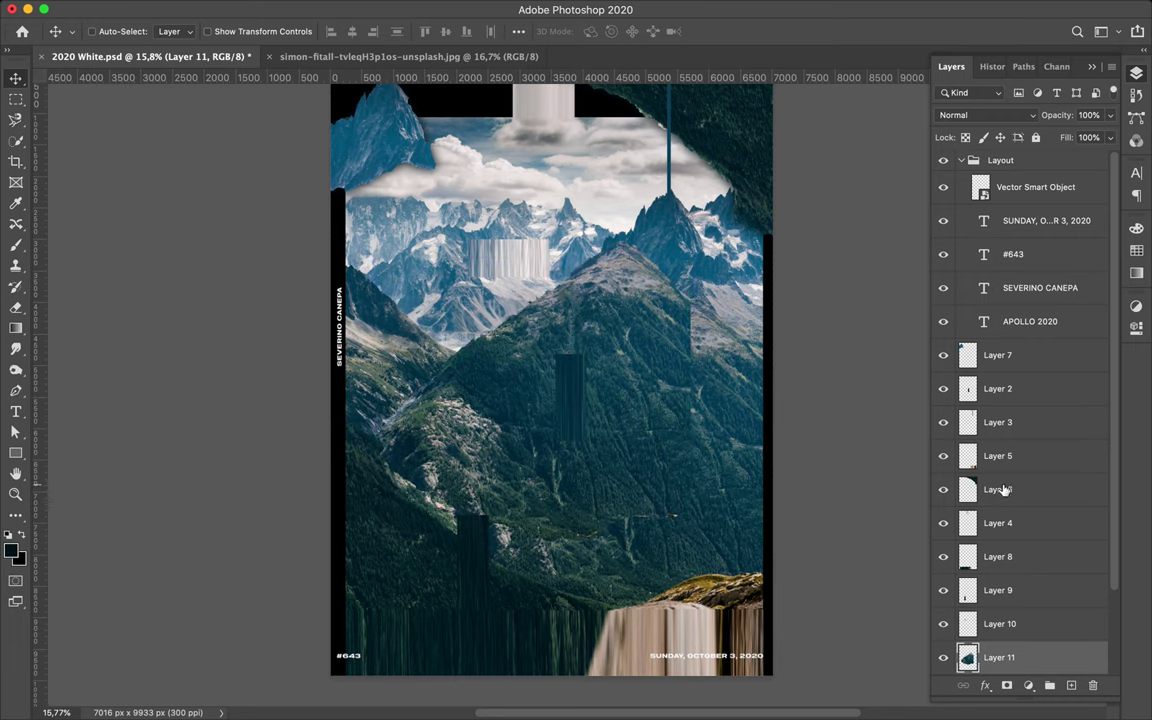
{"action": "scroll", "coordinate": [1003, 488], "scroll_direction": "down", "scroll_amount": 3}
{"action": "left_click", "coordinate": [975, 585]}
{"action": "left_click", "coordinate": [967, 558], "text": "ctrl"}
- Fill the outline with black on Layer 12 and soften it with Gaussian Blur
{"action": "key", "text": "b"}
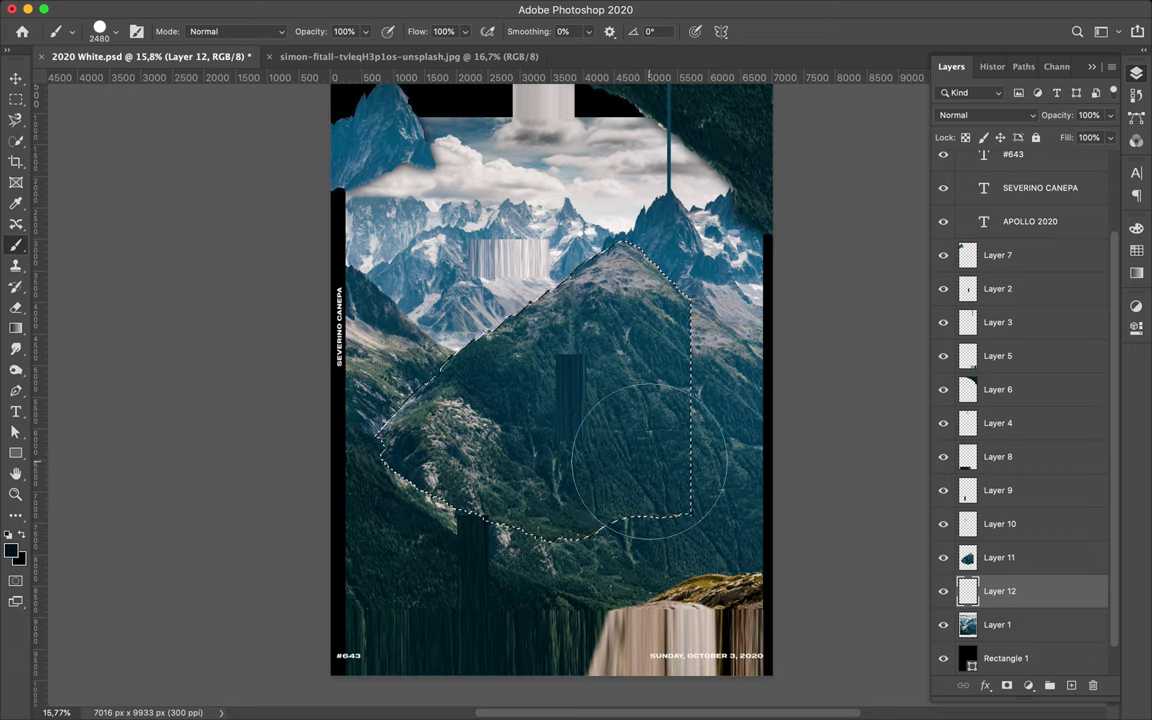
{"action": "key", "text": "alt+BackSpace"}
{"action": "key", "text": "ctrl+d"}
{"action": "key", "text": "m"}
{"action": "left_click", "coordinate": [374, 8]}
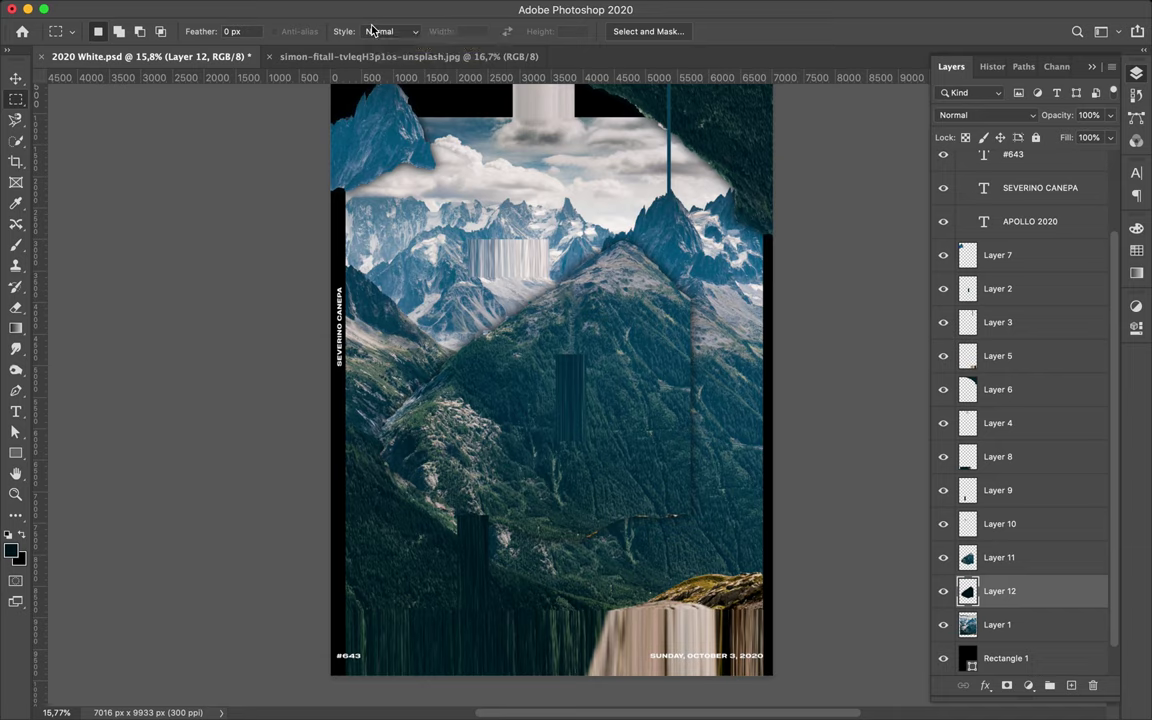
- Merge the shadow into Layer 11 and shift the mountain piece aside
{"action": "key", "text": "ctrl+e"}
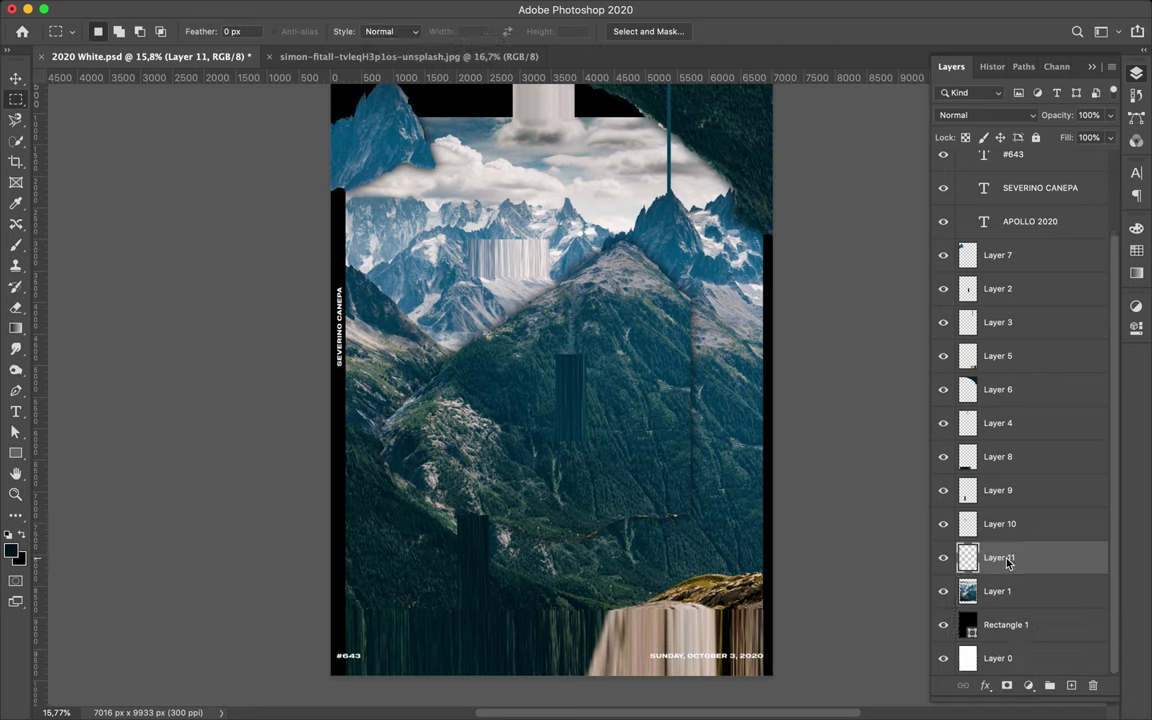
{"action": "key", "text": "v"}
{"action": "left_click_drag", "start_coordinate": [590, 394], "coordinate": [797, 483]}
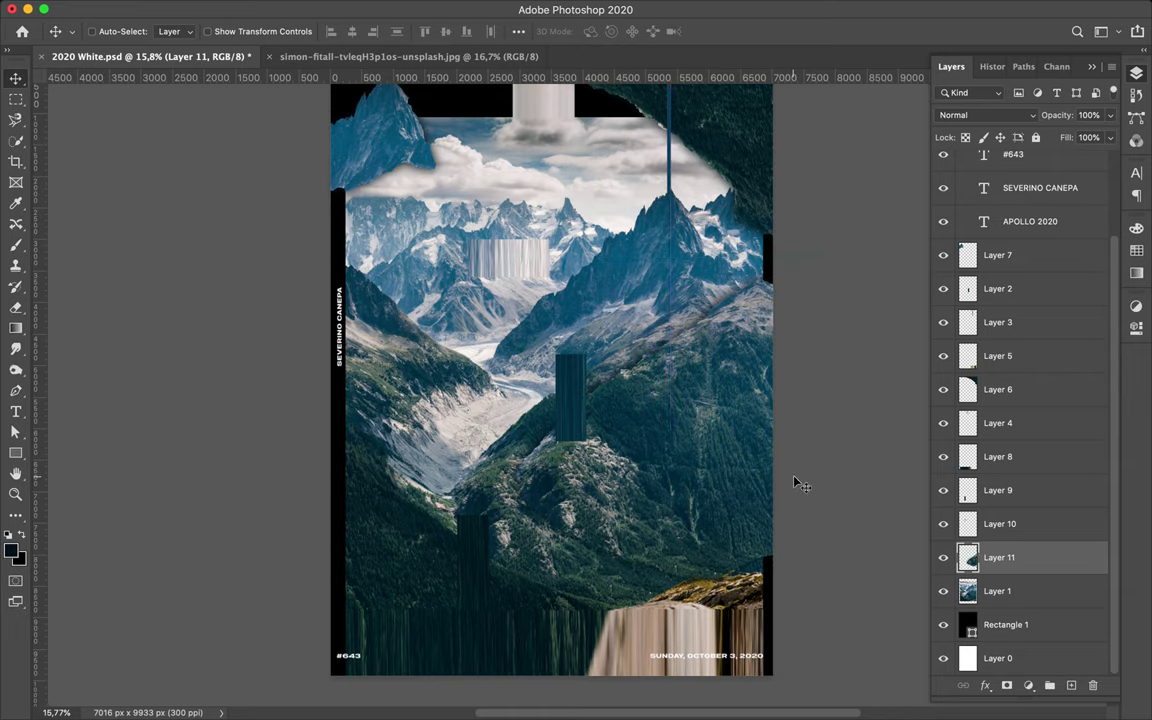
{"action": "key", "text": "l"}
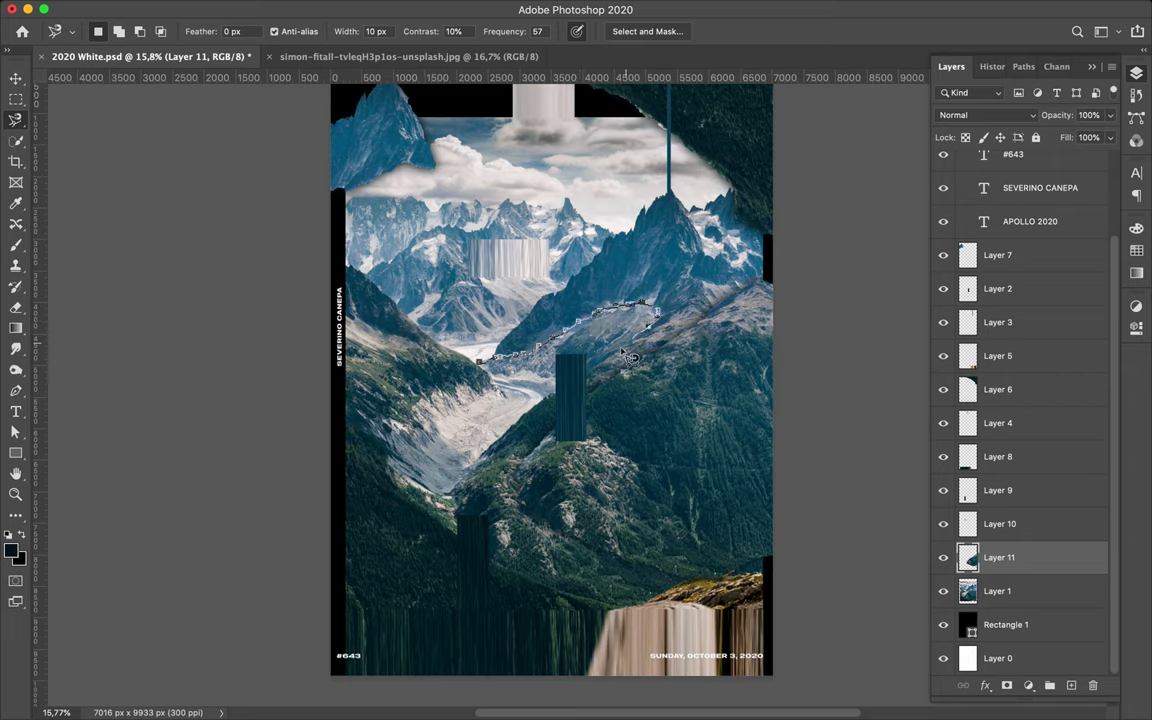
- Trace the snowy slope near the centre and copy it from Layer 1 onto a new layer
{"action": "left_click_drag", "start_coordinate": [629, 357], "coordinate": [572, 390]}
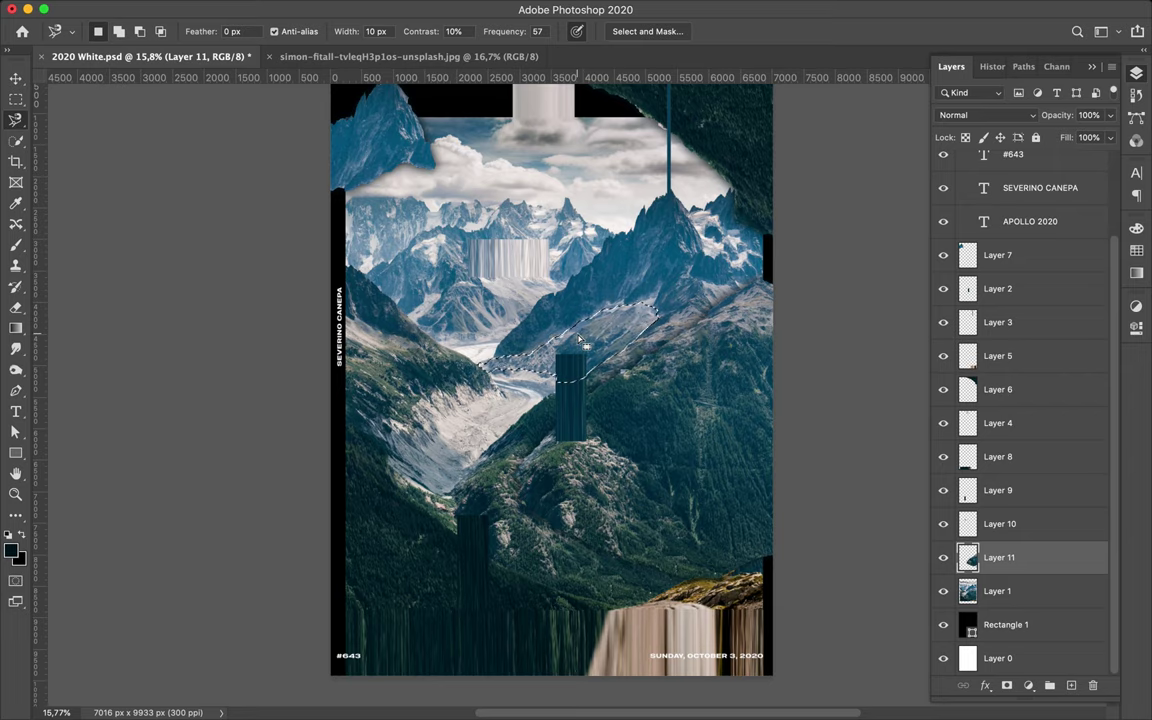
{"action": "key", "text": "ctrl+c"}
{"action": "left_click", "coordinate": [720, 246]}
{"action": "left_click", "coordinate": [1000, 591]}
{"action": "key", "text": "ctrl+j"}
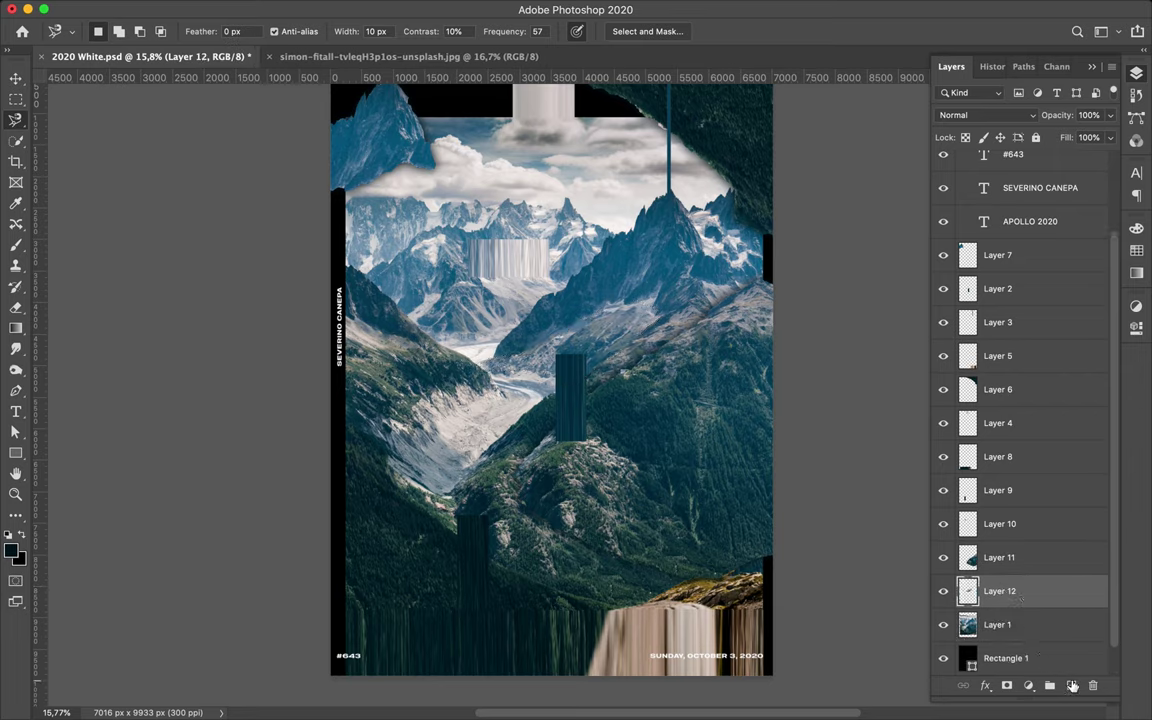
- Paint the slope shape black on a new layer and soften it with Gaussian Blur
{"action": "key", "text": "ctrl+shift+alt+n"}
{"action": "key", "text": "b"}
{"action": "left_click_drag", "start_coordinate": [593, 342], "coordinate": [520, 330]}
{"action": "key", "text": "m"}
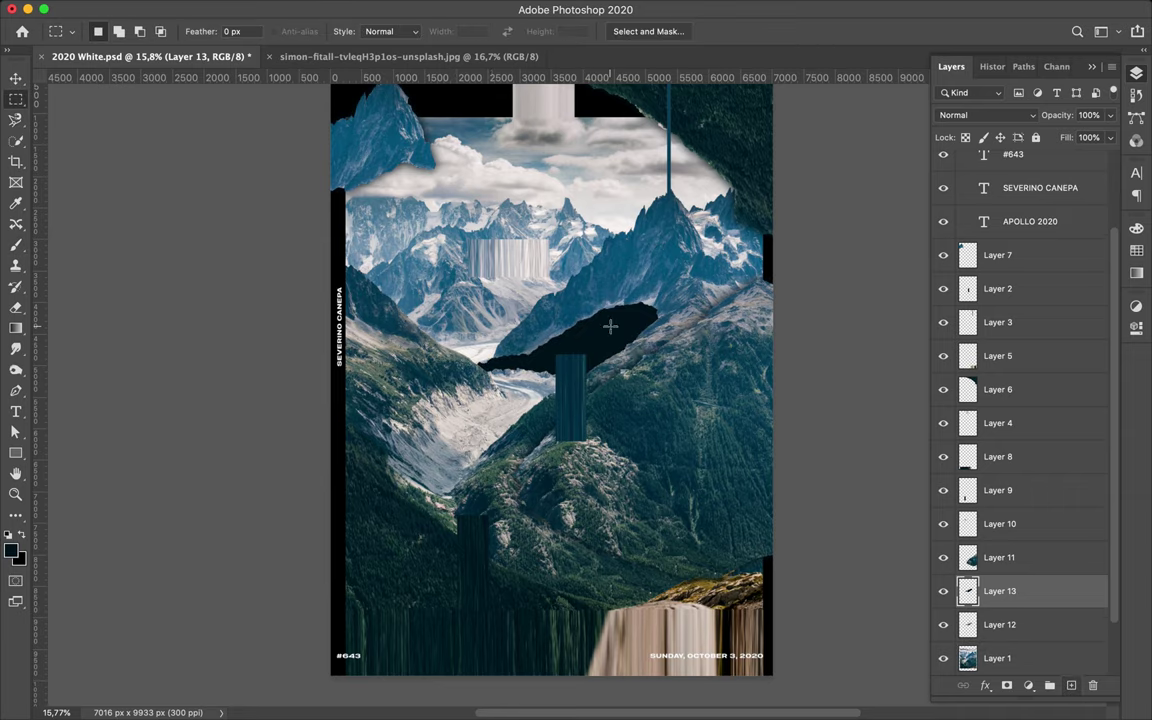
{"action": "left_click", "coordinate": [550, 294]}
{"action": "left_click", "coordinate": [330, 5]}
{"action": "left_click", "coordinate": [378, 25]}
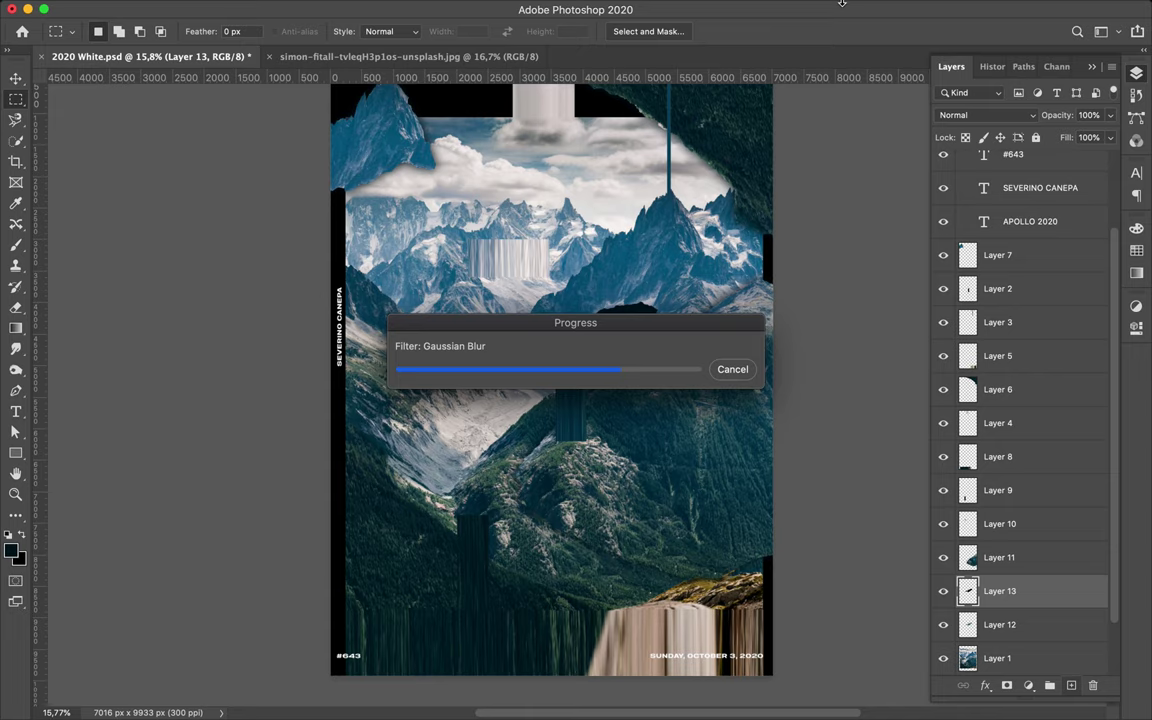
- Merge the slope over its shadow into Layer 12, nudge it up, and stack it below Layer 7
{"action": "left_click_drag", "start_coordinate": [1040, 622], "coordinate": [1022, 580]}
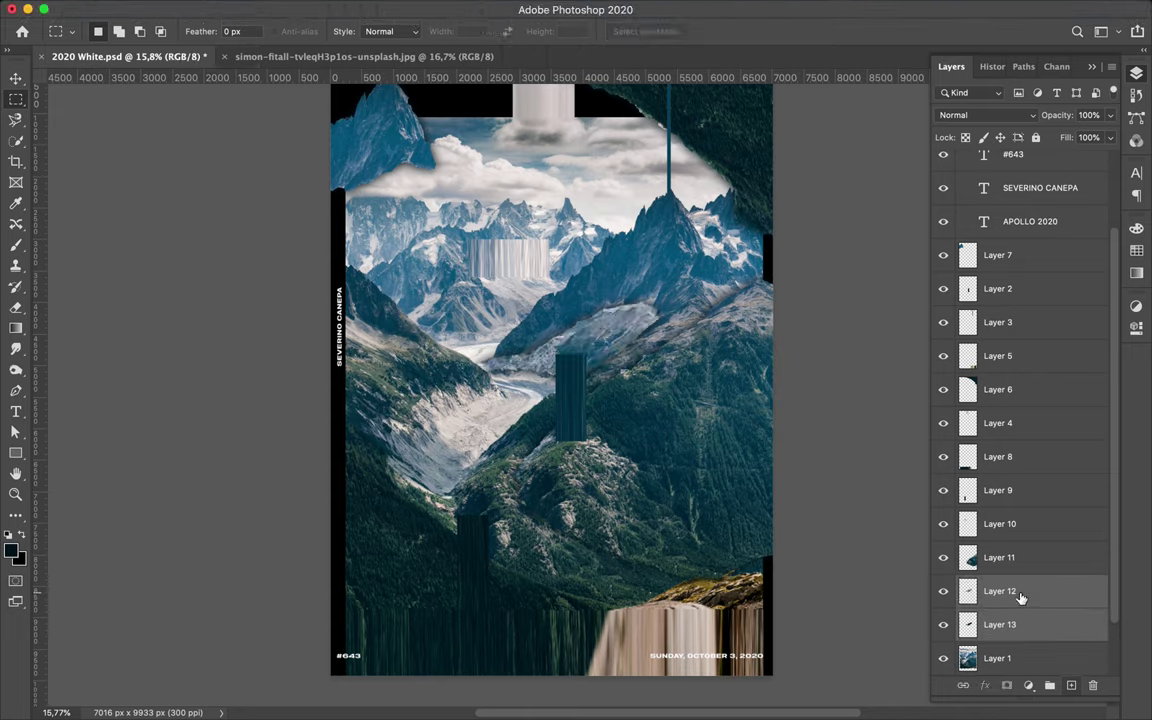
{"action": "key", "text": "ctrl+e"}
{"action": "key", "text": "v"}
{"action": "left_click_drag", "start_coordinate": [575, 365], "coordinate": [560, 350]}
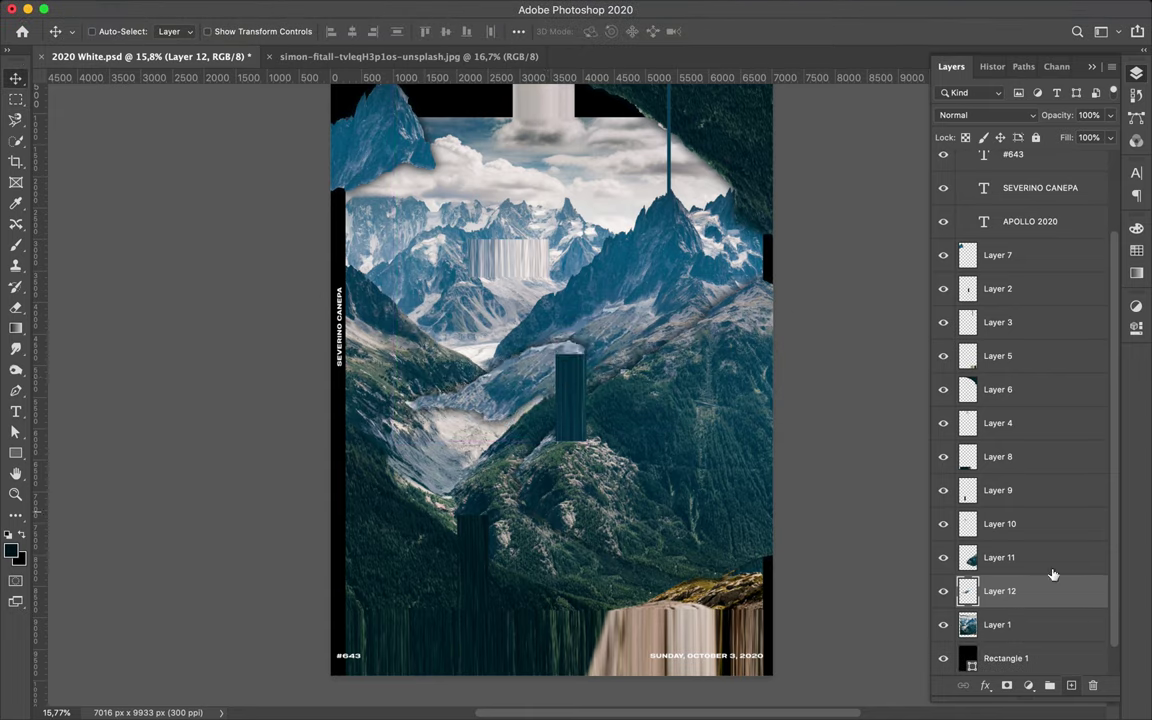
{"action": "left_click_drag", "start_coordinate": [1052, 574], "coordinate": [1000, 288]}
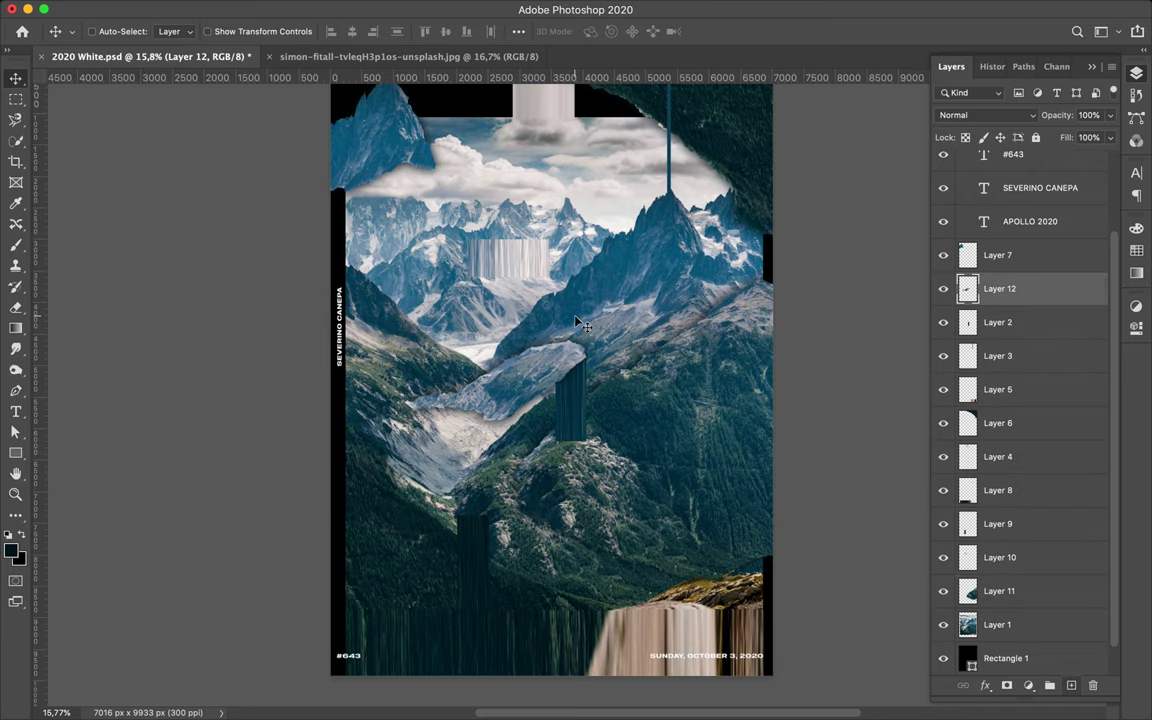
- Duplicate the small peak piece as Layer 7 copy and move it to the poster's right edge
{"action": "scroll", "coordinate": [600, 270], "scroll_direction": "up", "scroll_amount": 3}
{"action": "left_click_drag", "start_coordinate": [600, 300], "coordinate": [591, 429]}
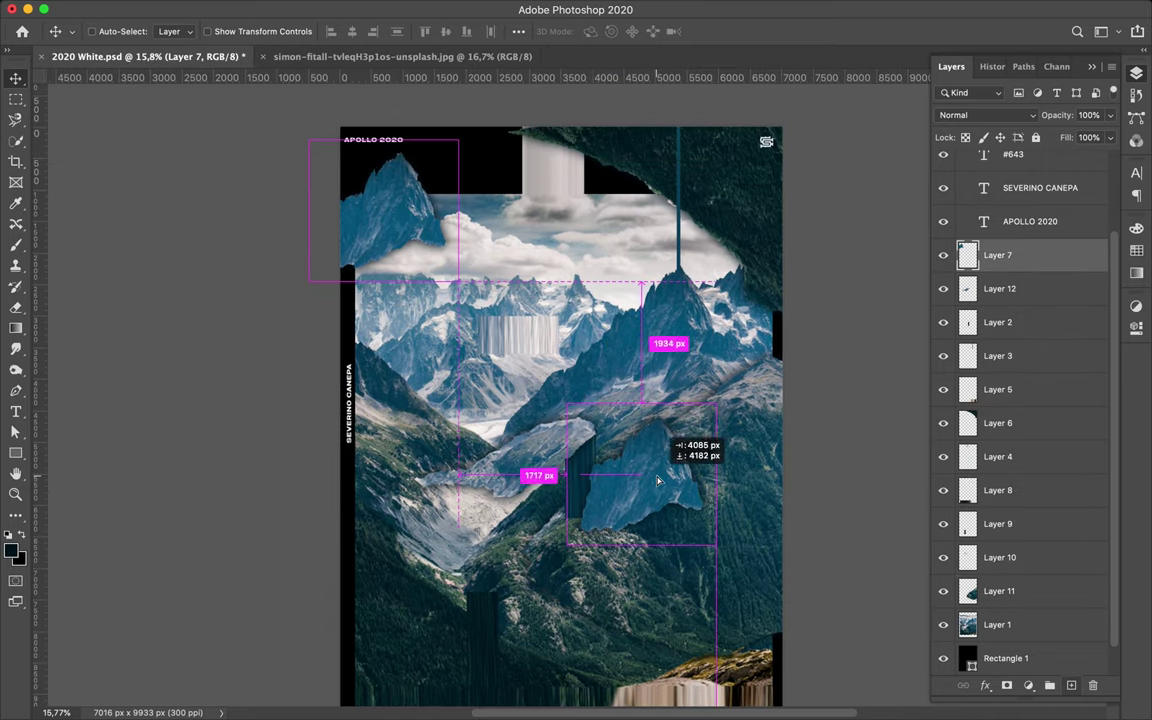
{"action": "scroll", "coordinate": [591, 429], "scroll_direction": "down", "scroll_amount": 5}
{"action": "left_click_drag", "start_coordinate": [655, 362], "coordinate": [785, 456]}
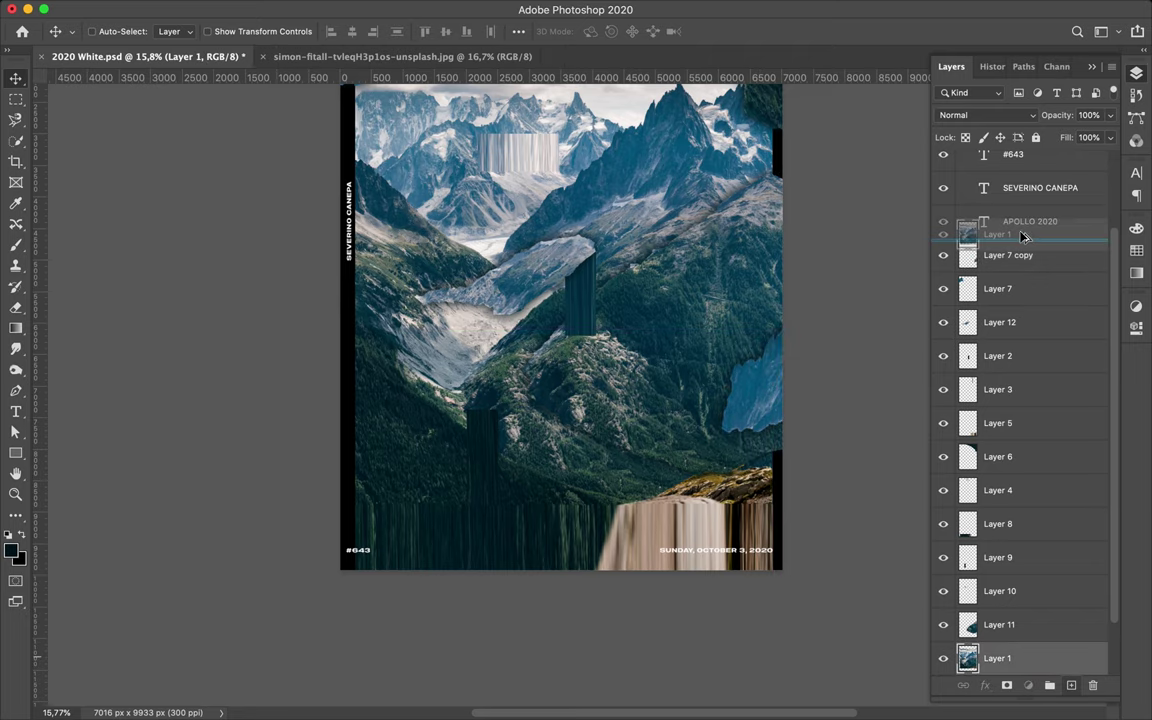
- Duplicate Layer 1 above Layer 7 copy and begin tracing the bottom-right rocky foreground
{"action": "left_click_drag", "start_coordinate": [1021, 658], "coordinate": [990, 240]}
{"action": "key", "text": "l"}
{"action": "left_click", "coordinate": [592, 510]}
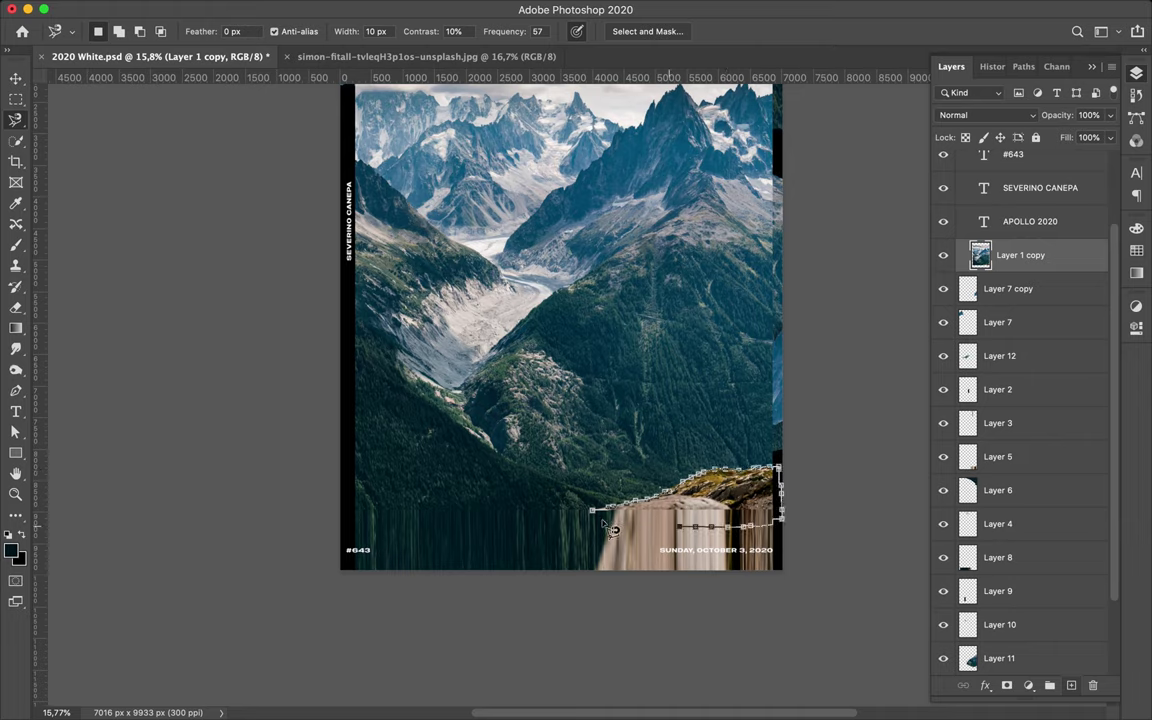
- Copy the traced rocky foreground to Layer 13 below Layer 1 copy and move it up
{"action": "left_click", "coordinate": [595, 513]}
{"action": "key", "text": "ctrl+j"}
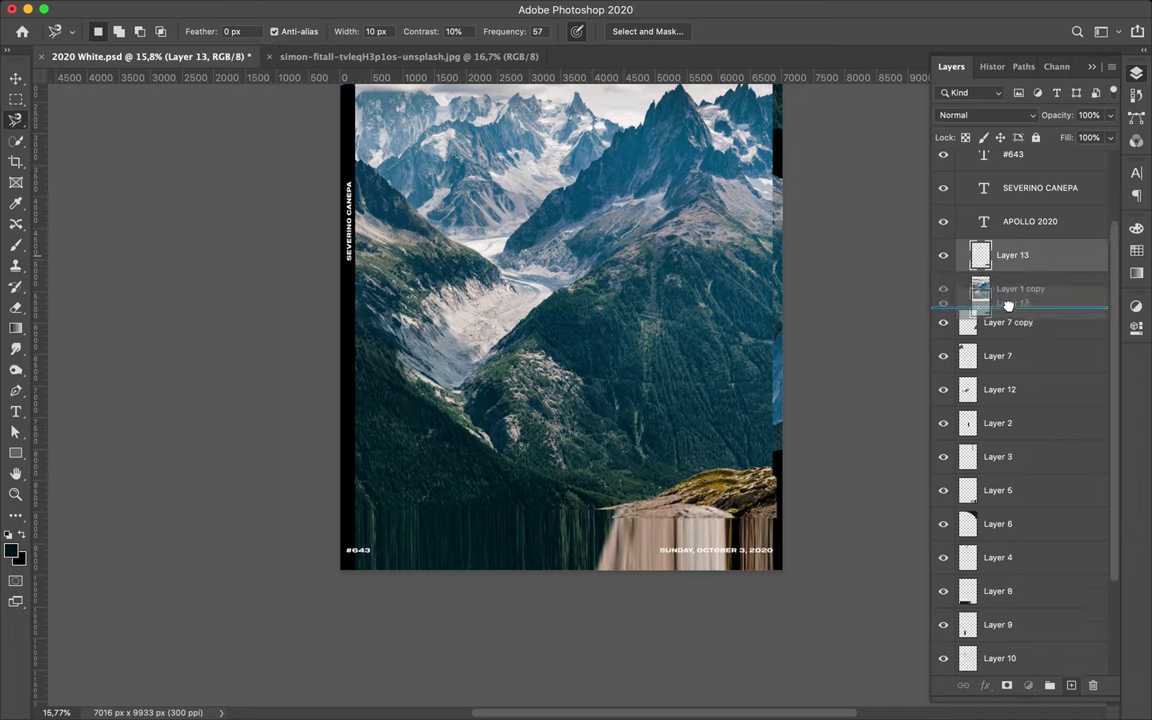
{"action": "left_click_drag", "start_coordinate": [1000, 255], "coordinate": [1000, 282]}
{"action": "key", "text": "v"}
{"action": "left_click_drag", "start_coordinate": [545, 381], "coordinate": [520, 345]}
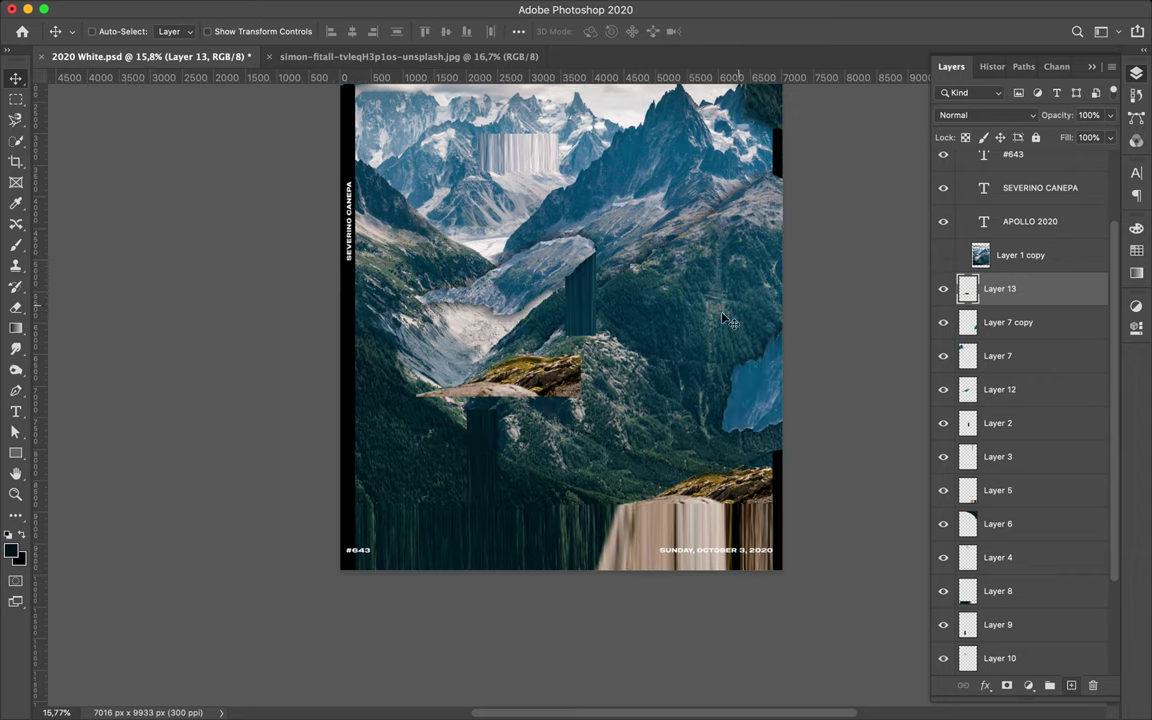
- Rotate the rocky slice upright, move it left, and add Layer 14 with the slice's outline selected
{"action": "key", "text": "ctrl+t"}
{"action": "left_click_drag", "start_coordinate": [420, 325], "coordinate": [523, 286]}
{"action": "key", "text": "Return"}
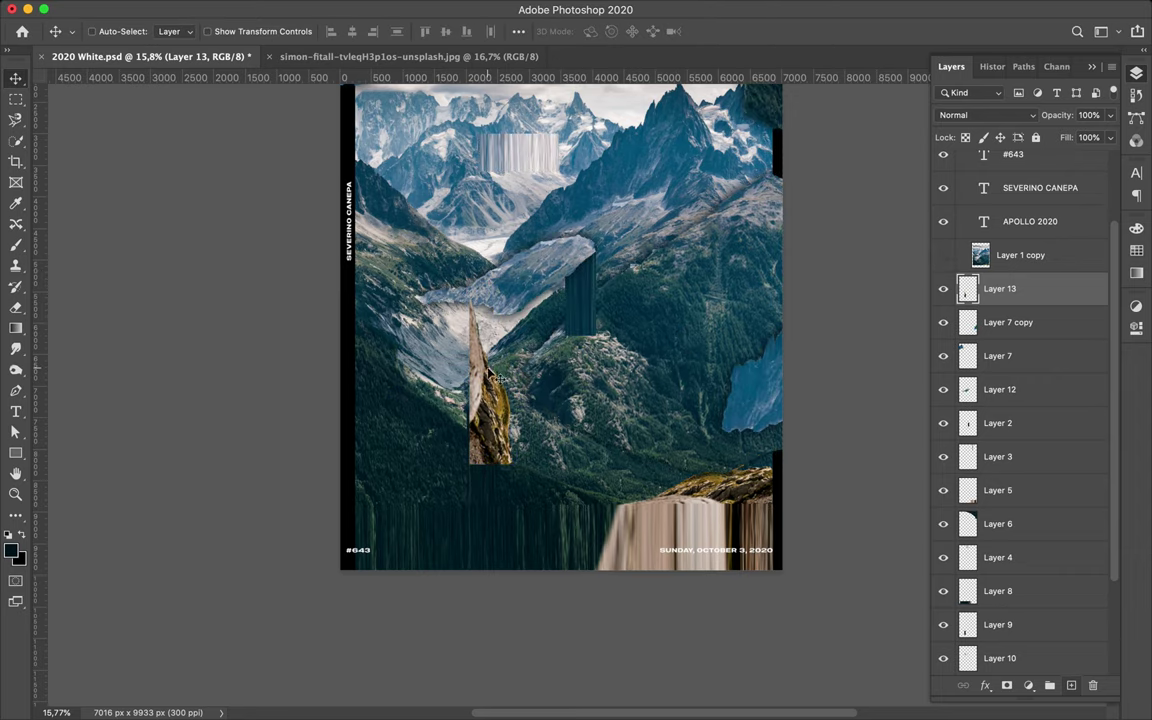
{"action": "mouse_move", "coordinate": [472, 330]}
{"action": "left_mouse_down"}
{"action": "mouse_move", "coordinate": [362, 343]}
{"action": "mouse_move", "coordinate": [453, 343]}
{"action": "left_mouse_up"}
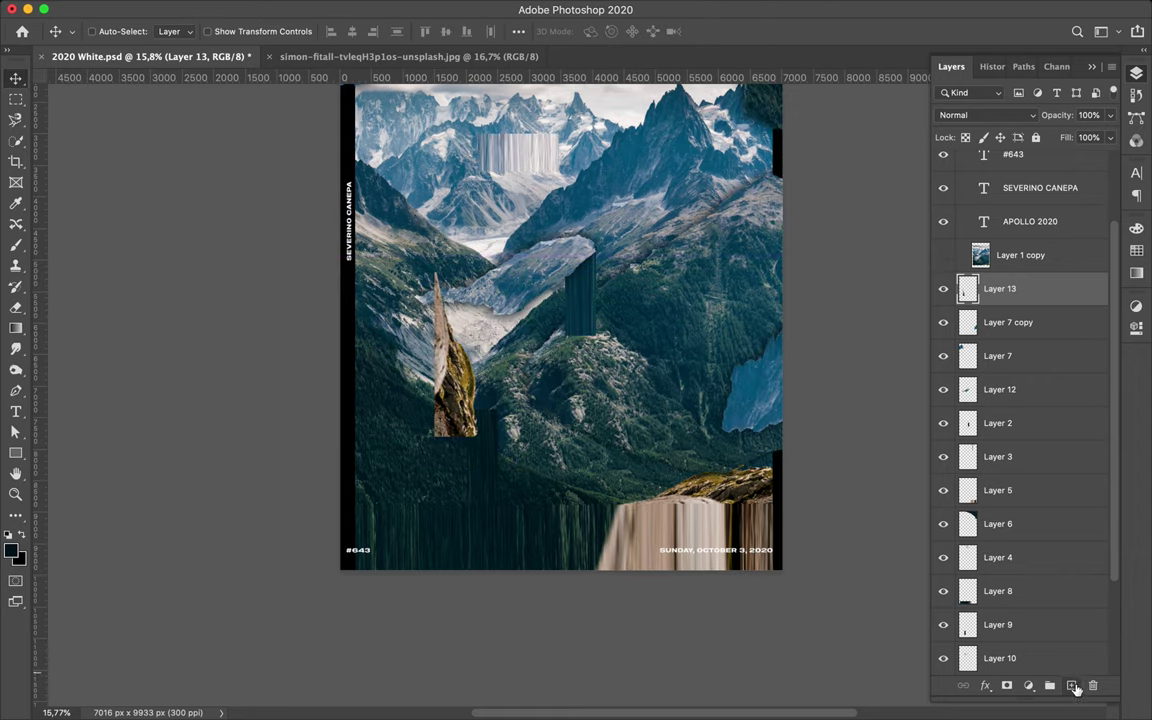
{"action": "left_click", "coordinate": [1071, 685]}
{"action": "left_click", "coordinate": [968, 320], "text": "ctrl"}
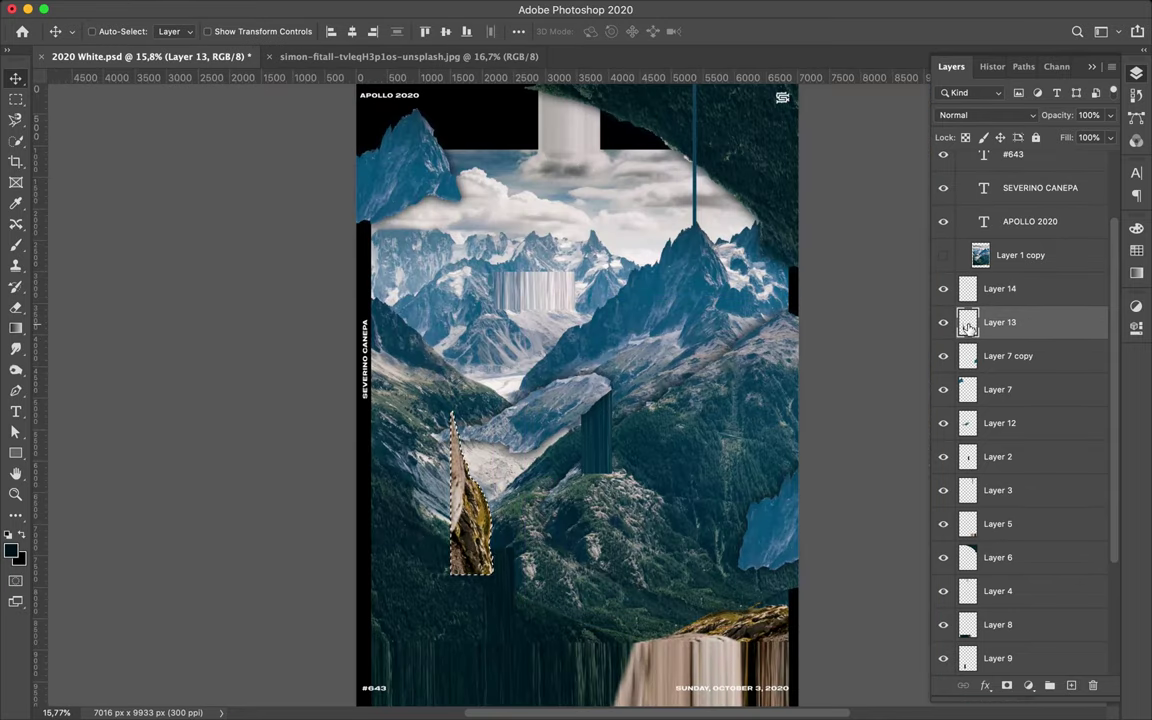
- Paint the slice shape dark on Layer 14 and soften it with Gaussian Blur
{"action": "key", "text": "b"}
{"action": "left_click", "coordinate": [1000, 292]}
{"action": "left_click_drag", "start_coordinate": [458, 425], "coordinate": [472, 560]}
{"action": "key", "text": "ctrl+d"}
{"action": "key", "text": "m"}
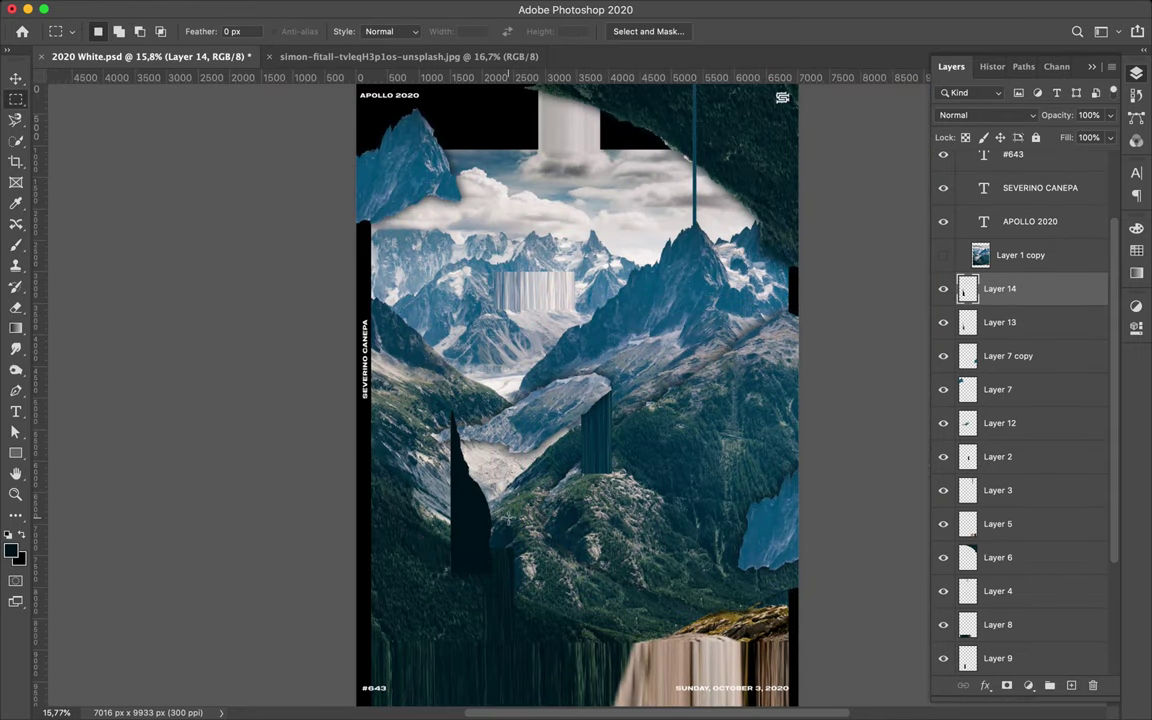
{"action": "left_click", "coordinate": [374, 8]}
{"action": "left_click", "coordinate": [405, 28]}
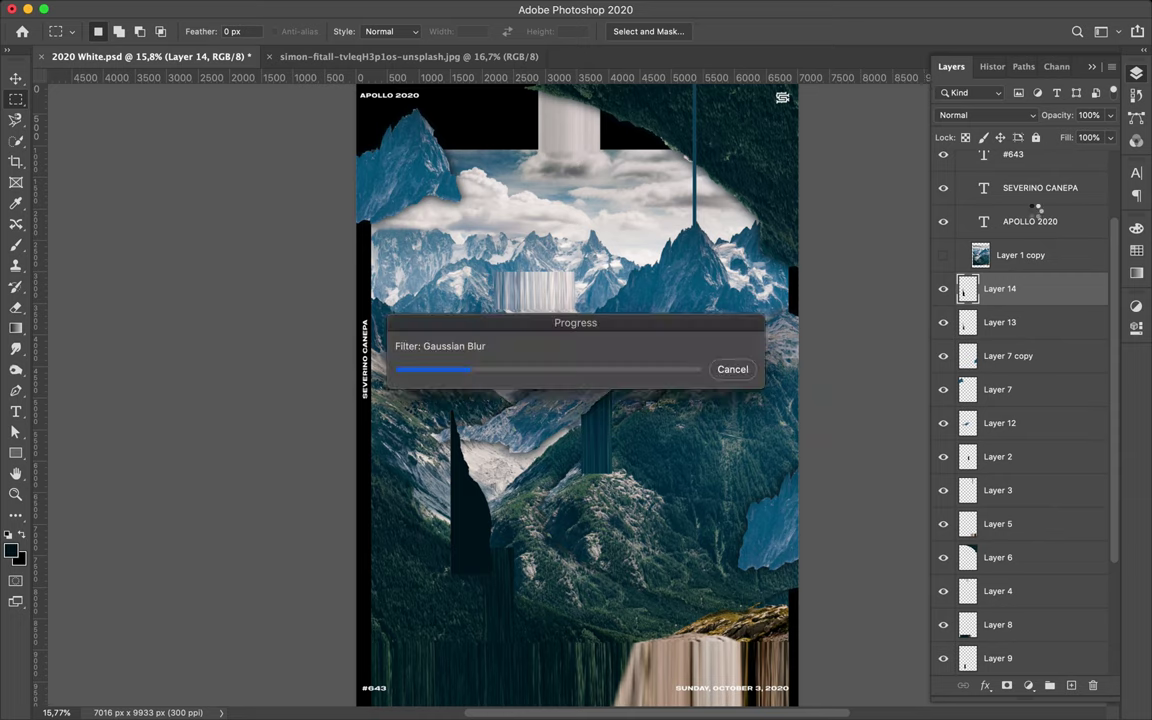
- Put the shadow under the rocky slice, merge them, and shift it to the left edge
{"action": "left_click_drag", "start_coordinate": [1027, 288], "coordinate": [1030, 342]}
{"action": "left_click", "coordinate": [1000, 288], "text": "shift"}
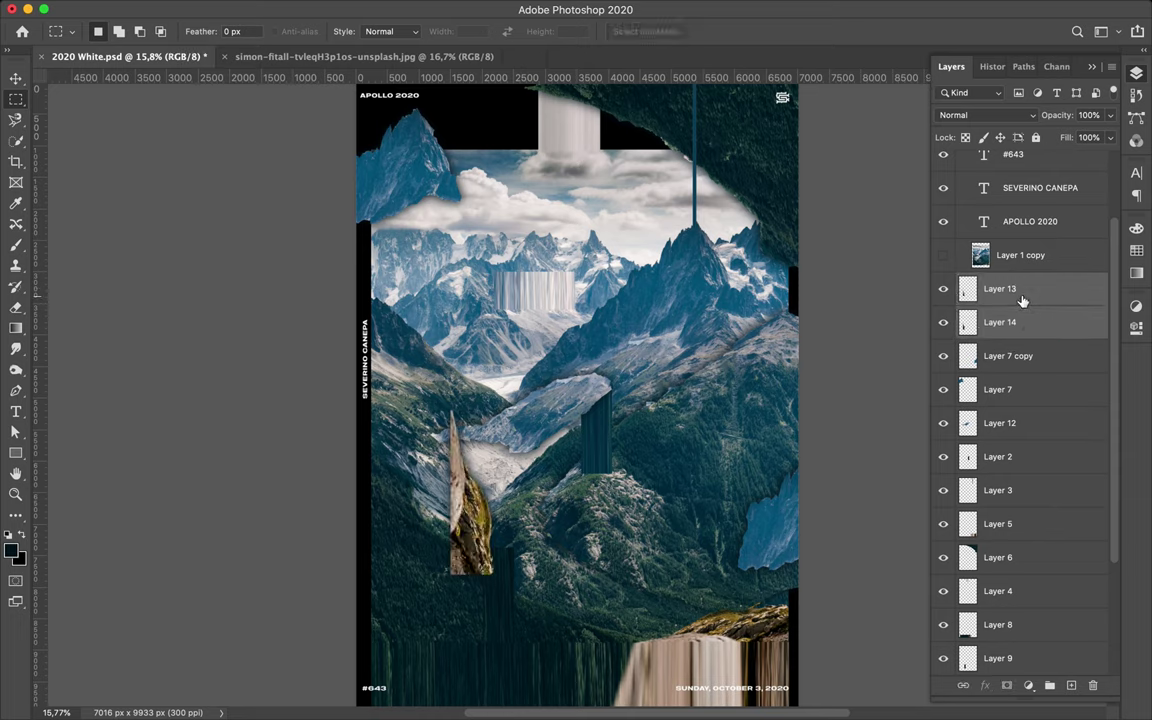
{"action": "key", "text": "ctrl+e"}
{"action": "key", "text": "v"}
{"action": "left_click_drag", "start_coordinate": [453, 453], "coordinate": [376, 549]}
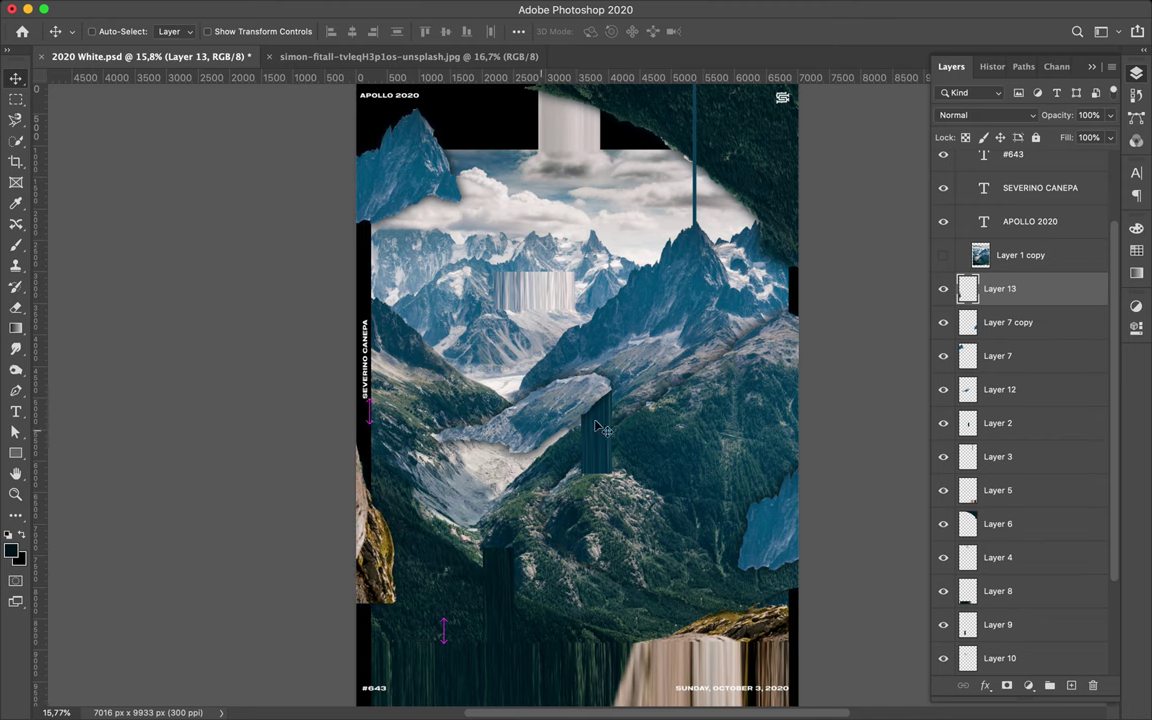
{"action": "scroll", "coordinate": [617, 407], "scroll_direction": "up", "scroll_amount": 2}
- Show Layer 1 copy, trace the snowy central peaks, and copy them onto a new layer
{"action": "left_click", "coordinate": [943, 255]}
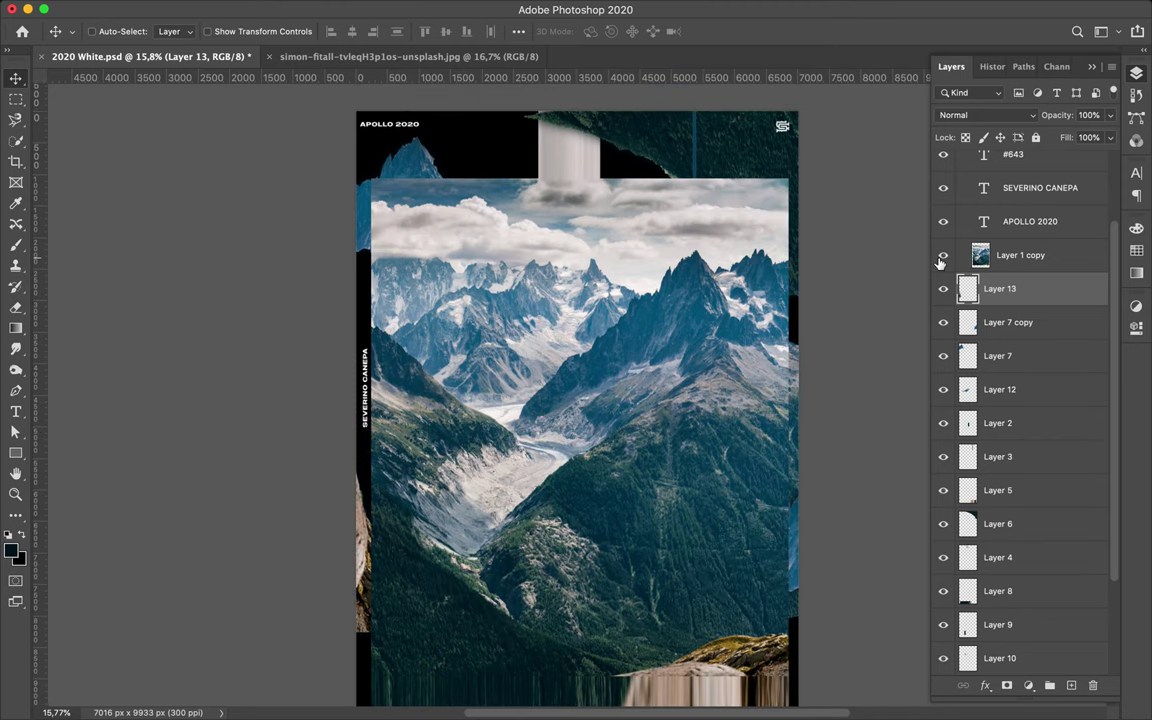
{"action": "key", "text": "l"}
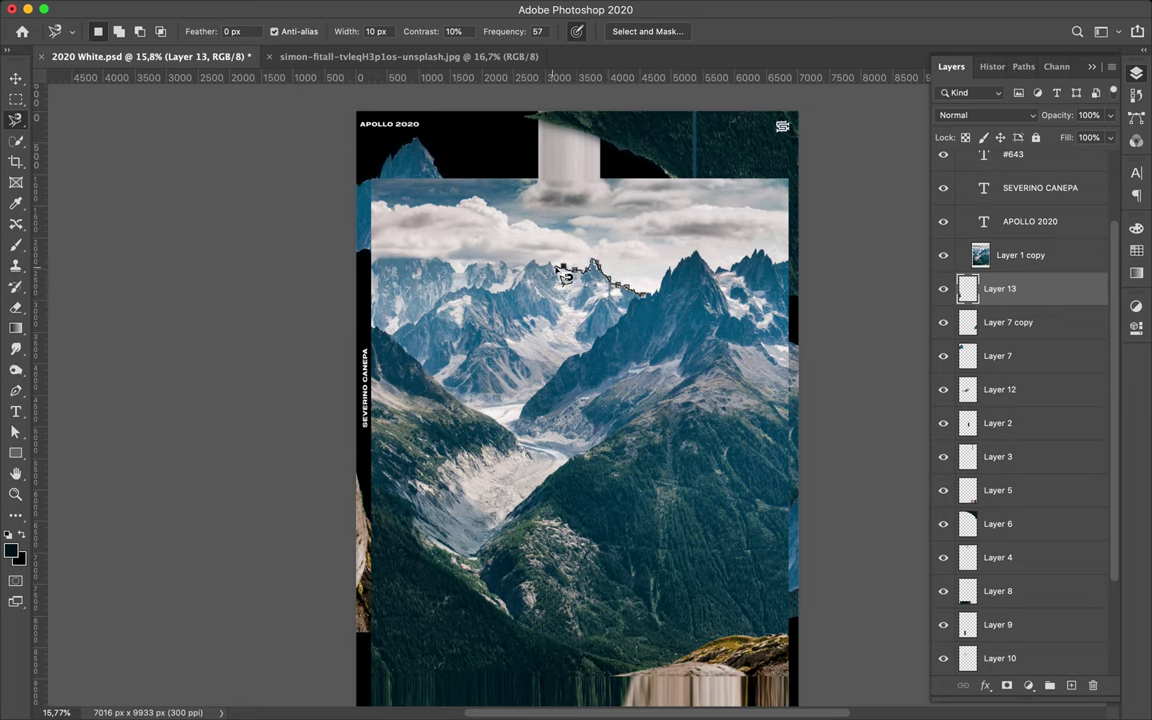
{"action": "left_click_drag", "start_coordinate": [524, 291], "coordinate": [621, 336]}
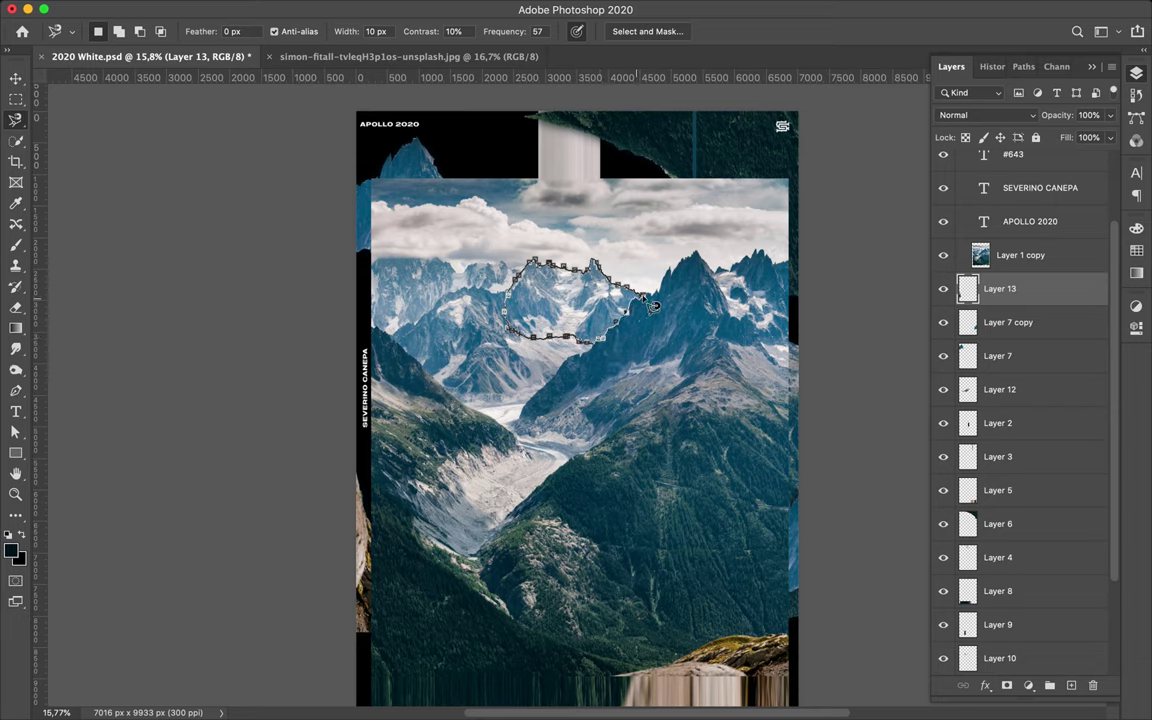
{"action": "double_click", "coordinate": [585, 270]}
{"action": "left_click", "coordinate": [1010, 255]}
{"action": "key", "text": "ctrl+j"}
- Paint the peaks shape solid black on a new layer and blur it with Gaussian Blur
{"action": "key", "text": "ctrl+shift+alt+n"}
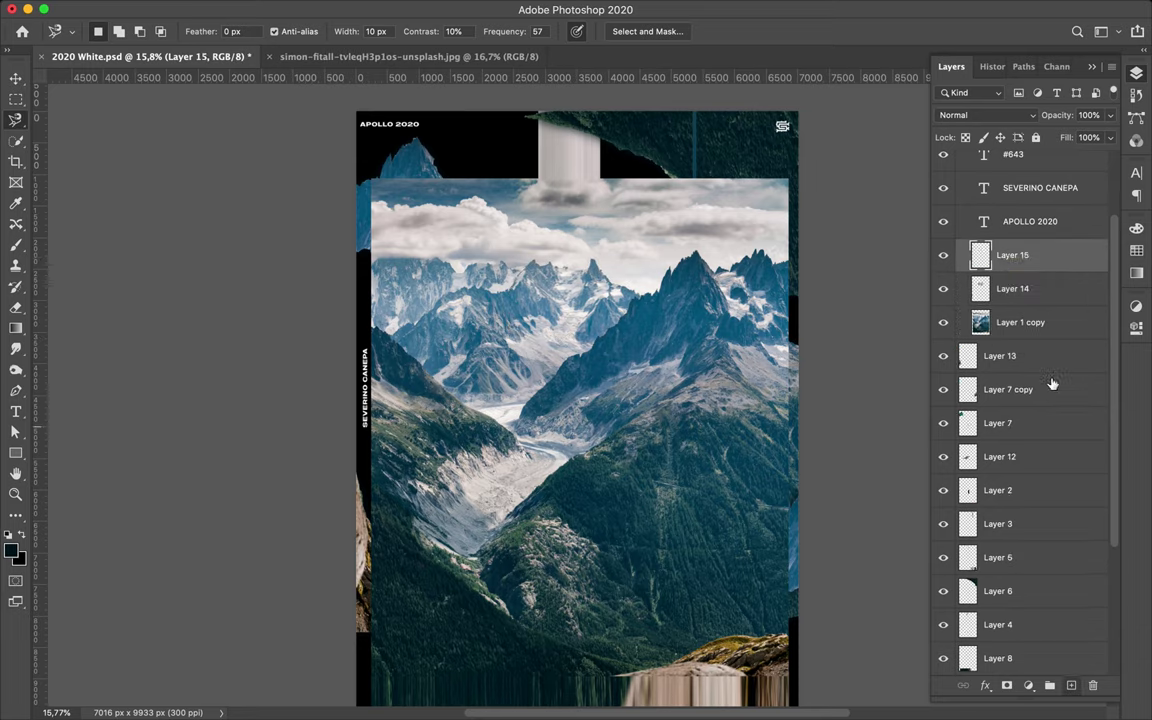
{"action": "key", "text": "b"}
{"action": "left_click_drag", "start_coordinate": [510, 283], "coordinate": [613, 310]}
{"action": "key", "text": "m"}
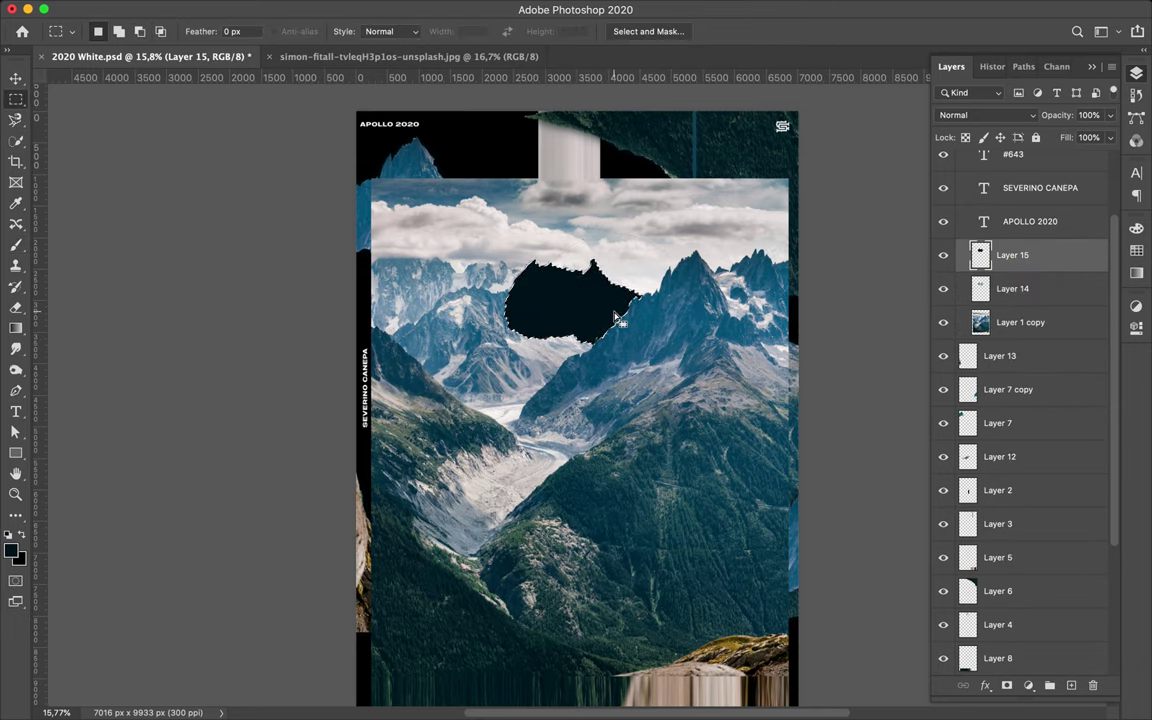
{"action": "key", "text": "ctrl+d"}
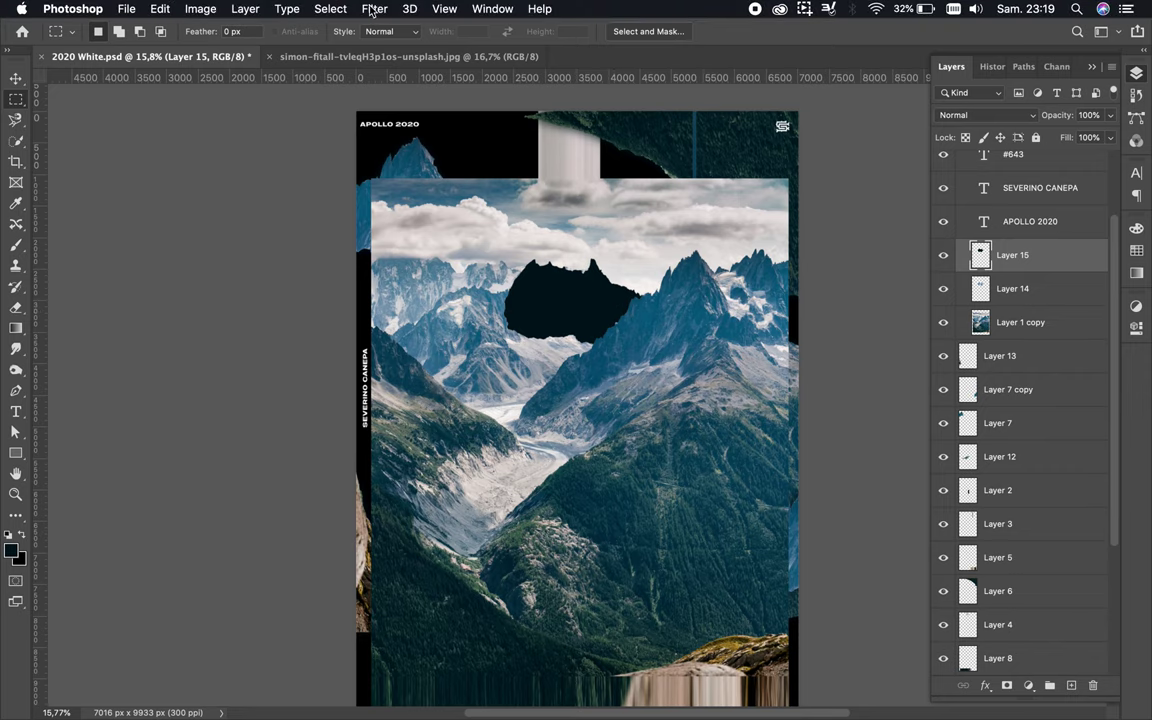
{"action": "left_click", "coordinate": [373, 10]}
{"action": "left_click", "coordinate": [443, 229]}
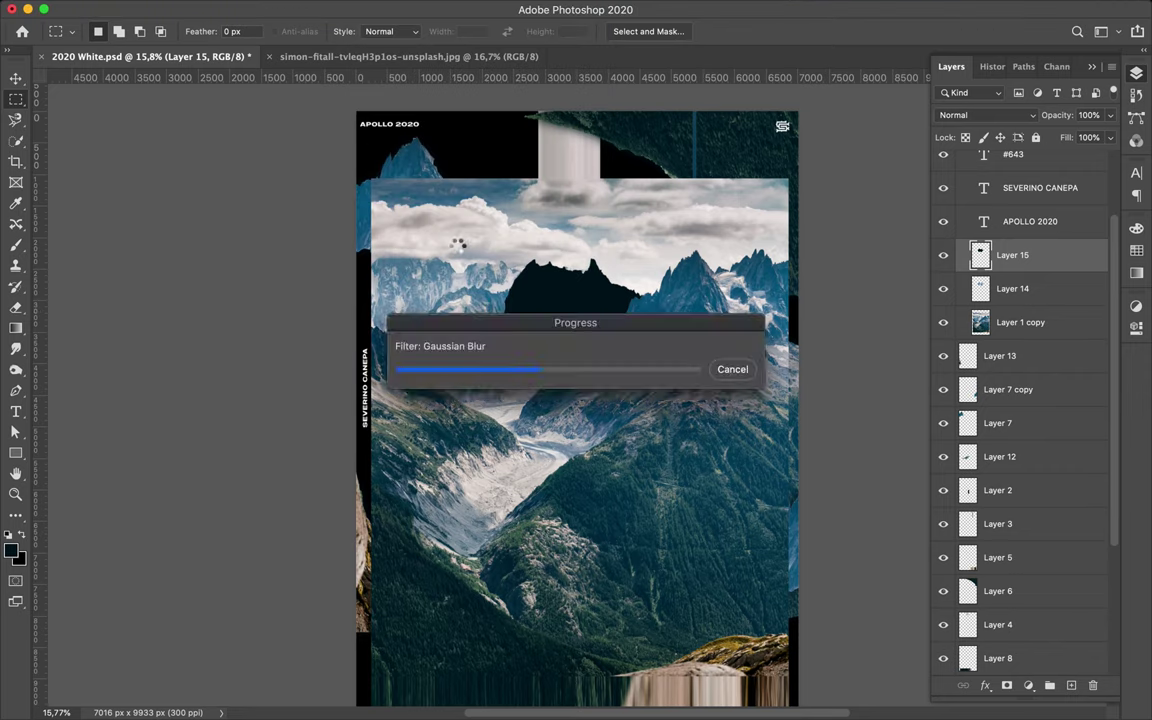
- Merge the peaks piece with its shadow, hide Layer 1 copy, and move the piece upward
{"action": "mouse_move", "coordinate": [1060, 290]}
{"action": "left_mouse_down"}
{"action": "mouse_move", "coordinate": [1038, 260]}
{"action": "mouse_move", "coordinate": [1035, 315]}
{"action": "left_mouse_up"}
{"action": "key", "text": "ctrl+e"}
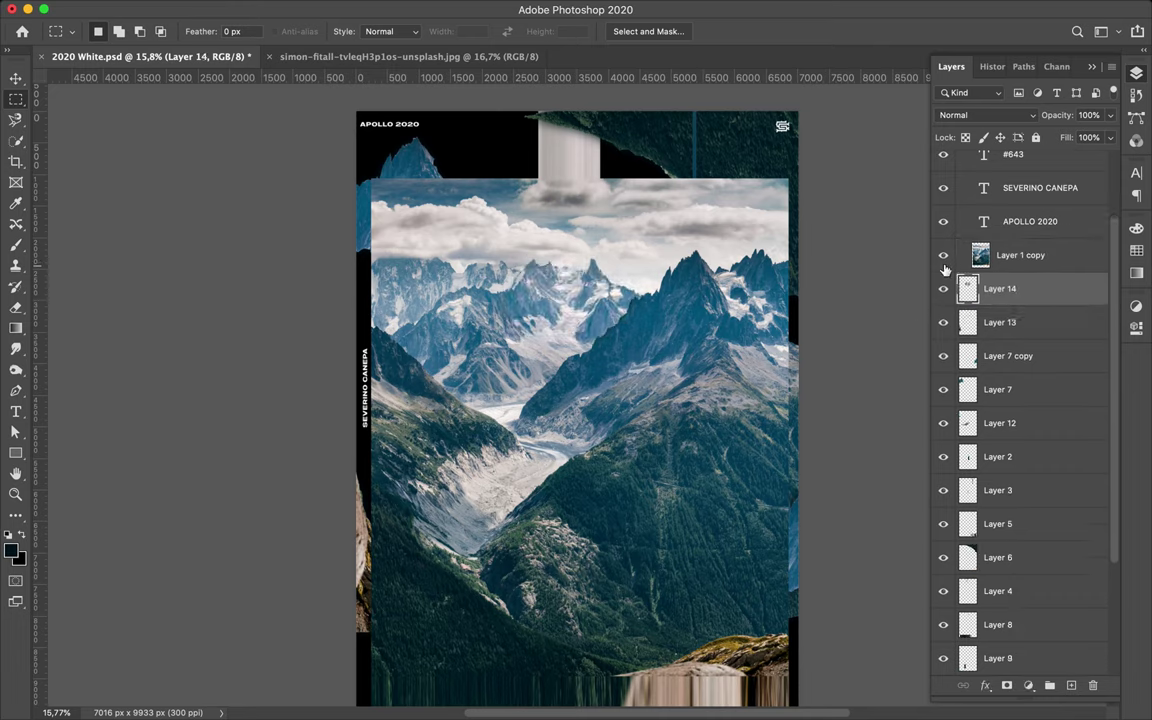
{"action": "left_click", "coordinate": [943, 255]}
{"action": "key", "text": "v"}
{"action": "left_click_drag", "start_coordinate": [527, 283], "coordinate": [470, 140]}
- Move the peaks layer below Layer 7, then stretch a thin Layer 1 strip up toward the top
{"action": "left_click_drag", "start_coordinate": [1000, 289], "coordinate": [1016, 400]}
{"action": "scroll", "coordinate": [632, 355], "scroll_direction": "up", "scroll_amount": 3}
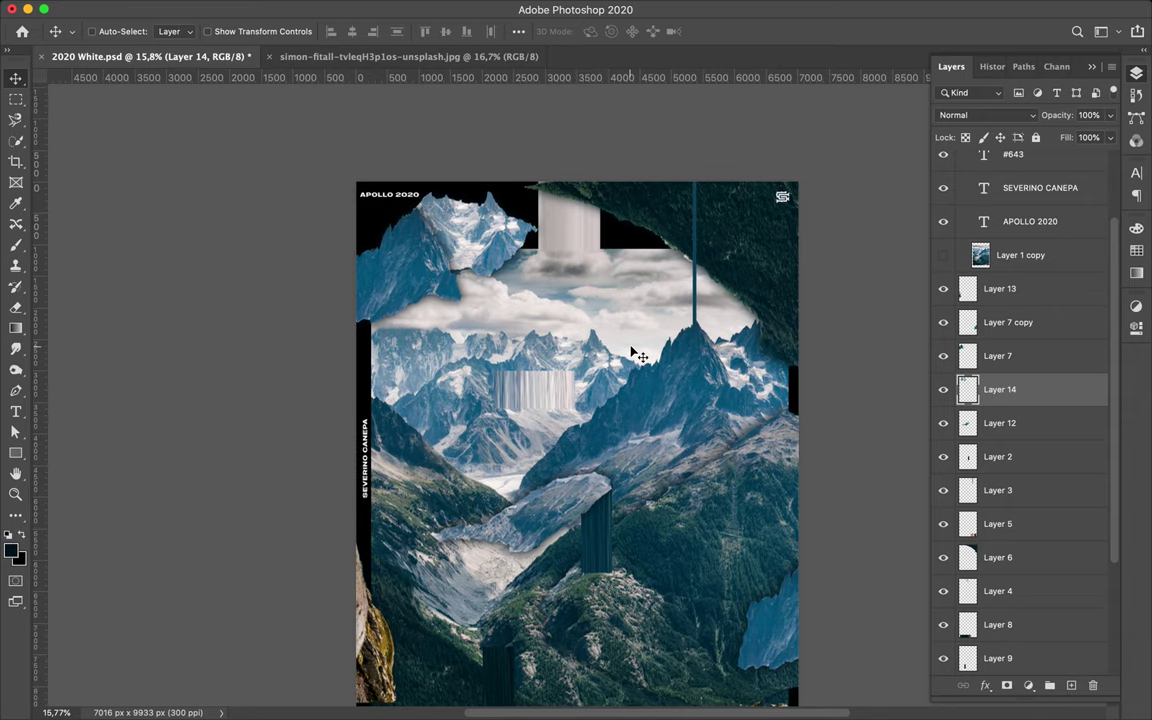
{"action": "key", "text": "m"}
{"action": "left_click_drag", "start_coordinate": [578, 437], "coordinate": [657, 452]}
{"action": "scroll", "coordinate": [955, 456], "scroll_direction": "down", "scroll_amount": 5}
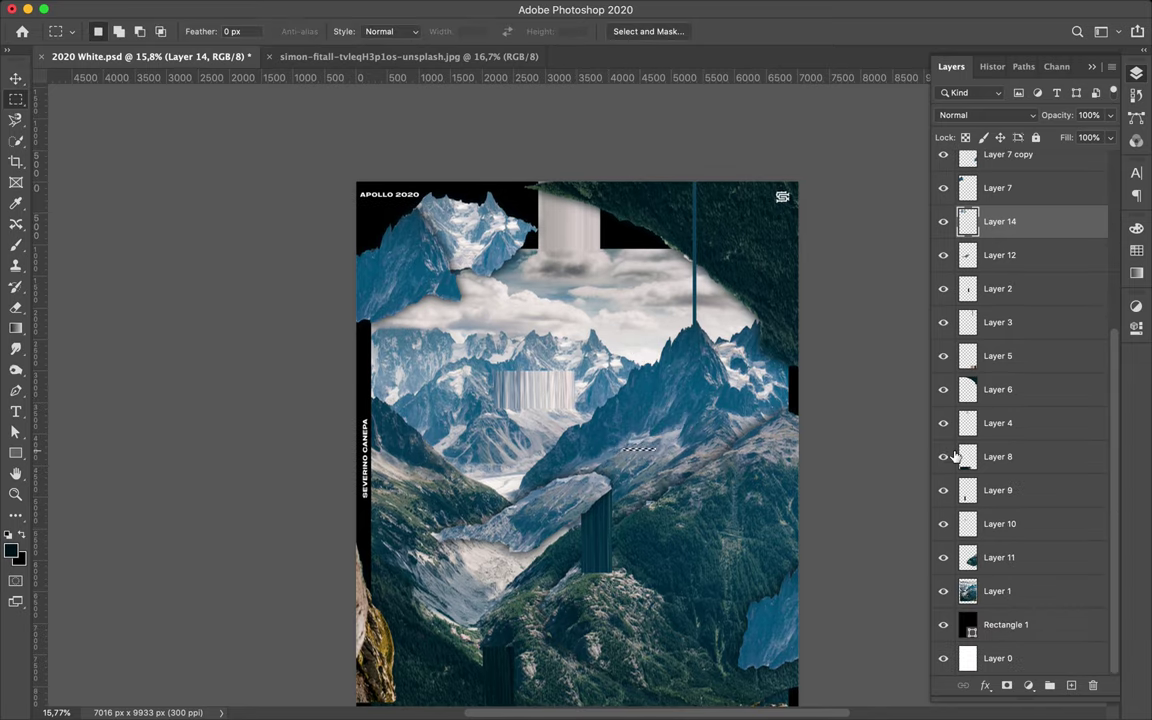
{"action": "left_click", "coordinate": [1000, 591]}
{"action": "key", "text": "ctrl+j"}
{"action": "key", "text": "ctrl+t"}
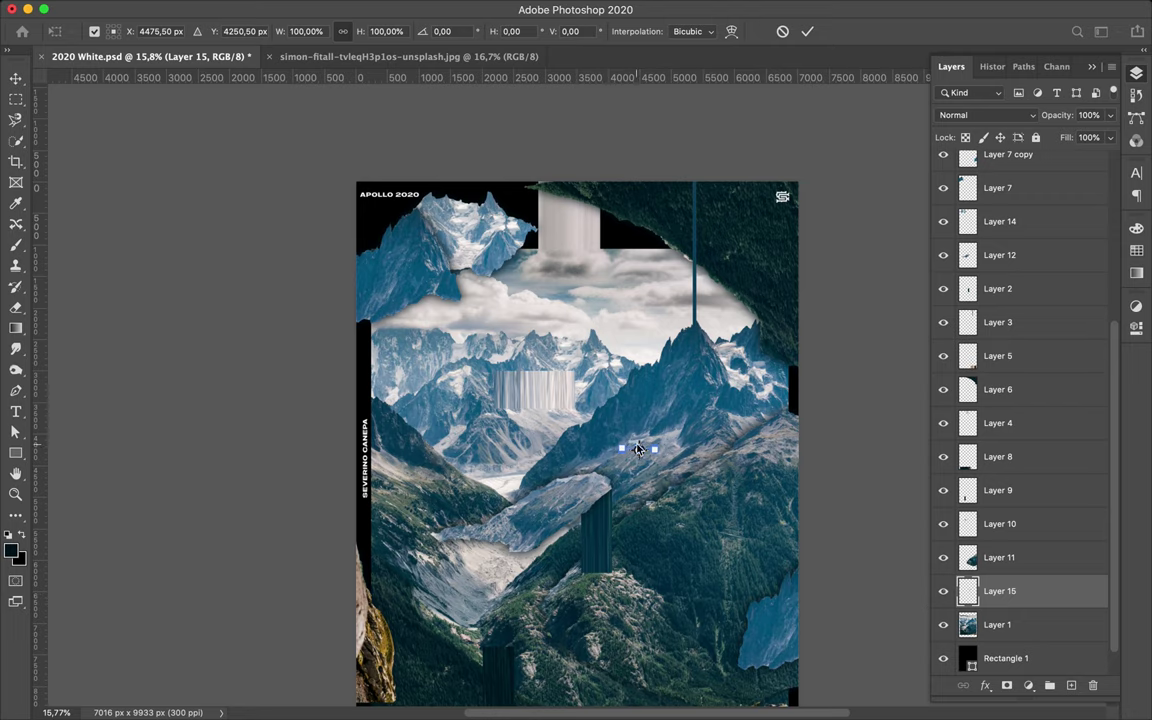
{"action": "left_click_drag", "start_coordinate": [637, 447], "coordinate": [638, 211]}
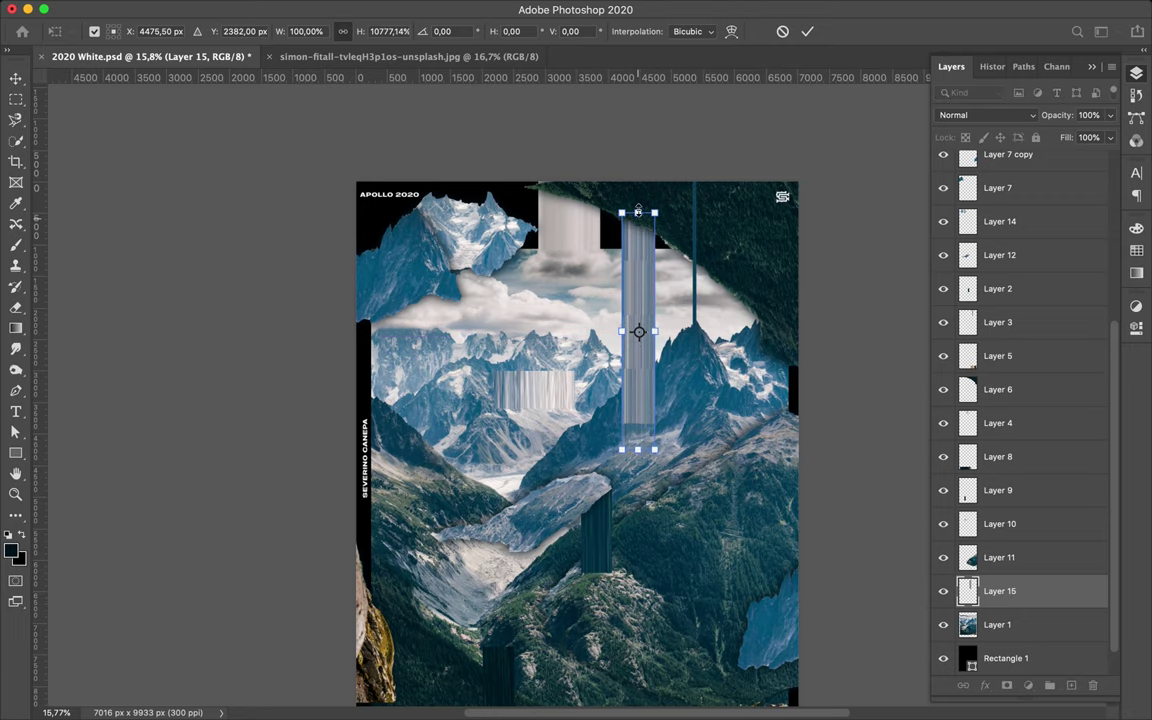
{"action": "key", "text": "Return"}
- Stretch the dark Layer 2 strip to the bottom edge, raise its layer one slot, and save
{"action": "scroll", "coordinate": [617, 377], "scroll_direction": "down", "scroll_amount": 3}
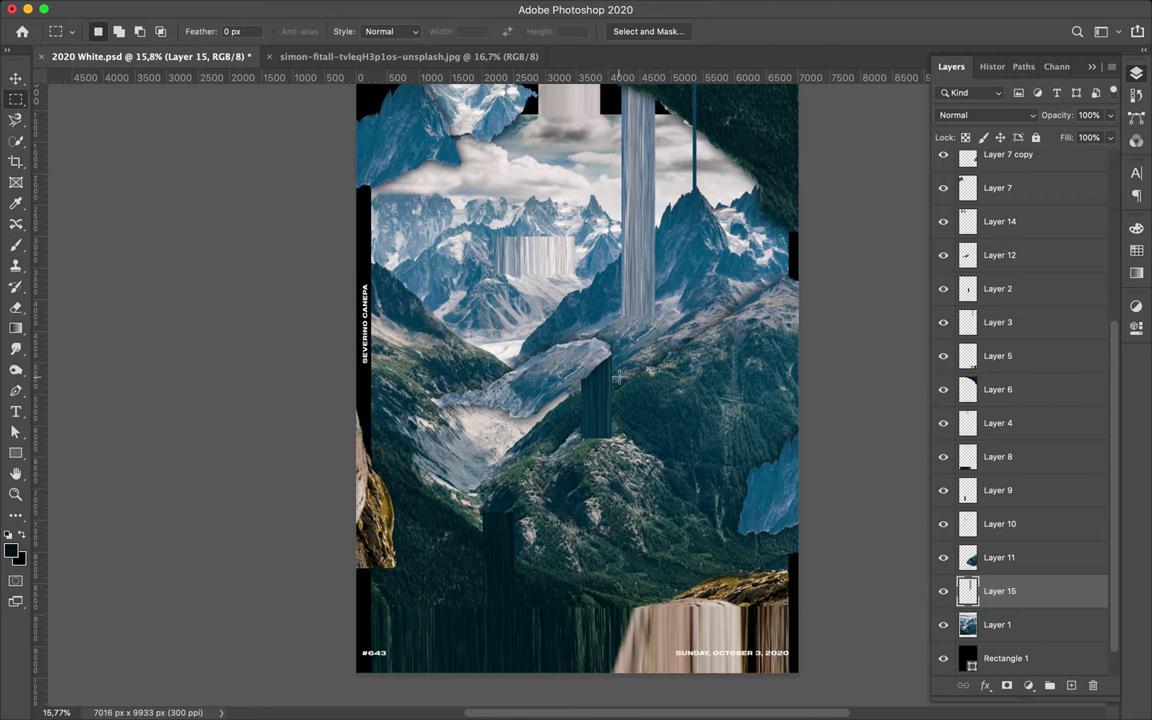
{"action": "scroll", "coordinate": [617, 377], "scroll_direction": "down", "scroll_amount": 2}
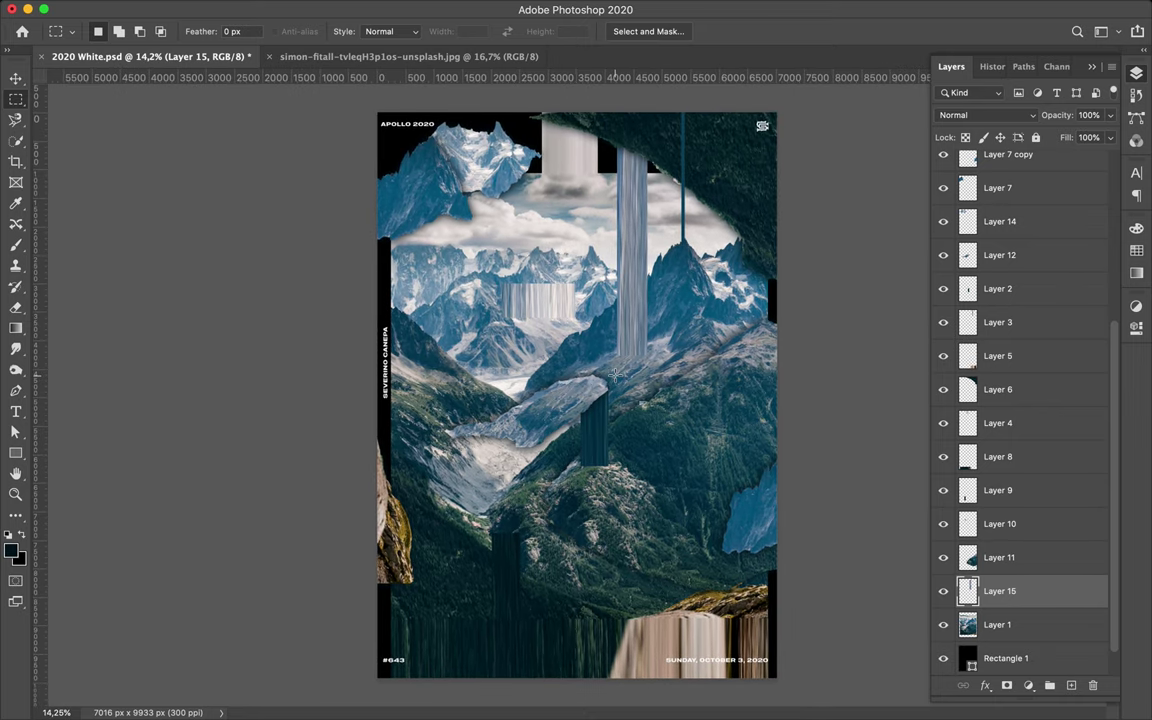
{"action": "key", "text": "v"}
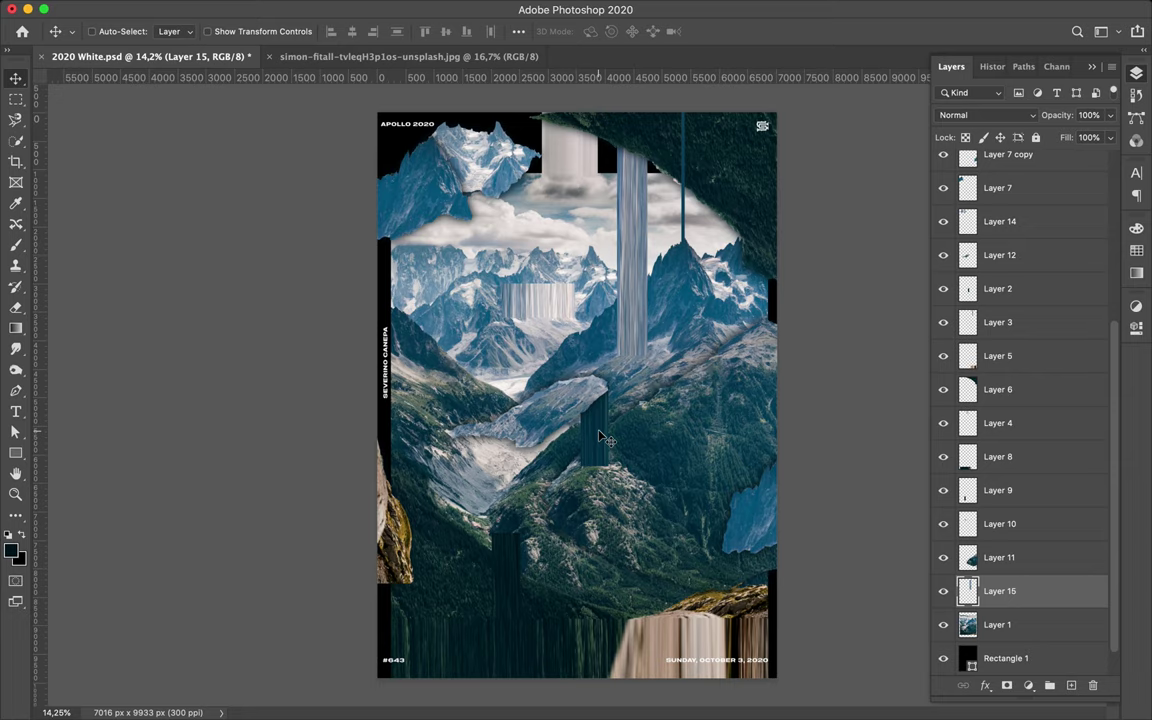
{"action": "left_click", "coordinate": [600, 415]}
{"action": "key", "text": "ctrl+t"}
{"action": "left_click_drag", "start_coordinate": [594, 463], "coordinate": [594, 636]}
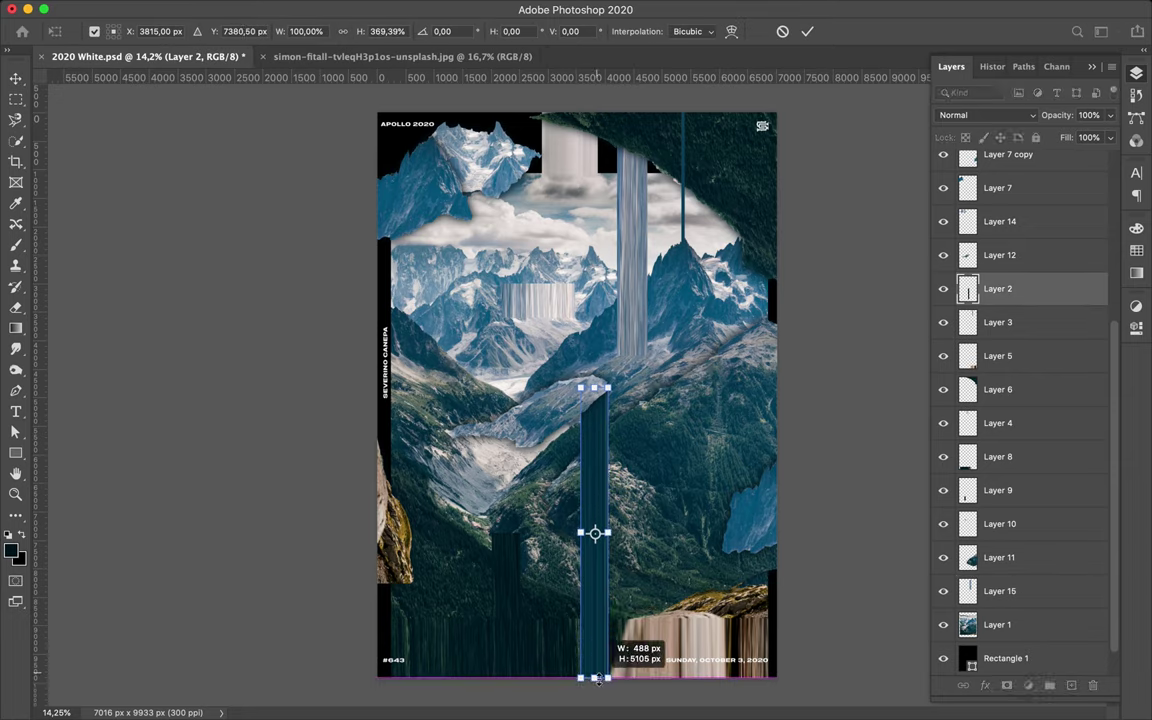
{"action": "key", "text": "Return"}
{"action": "mouse_move", "coordinate": [1000, 322]}
{"action": "left_mouse_down"}
{"action": "mouse_move", "coordinate": [1012, 325]}
{"action": "mouse_move", "coordinate": [1005, 467]}
{"action": "mouse_move", "coordinate": [1000, 412]}
{"action": "left_mouse_up"}
{"action": "key", "text": "ctrl+s"}
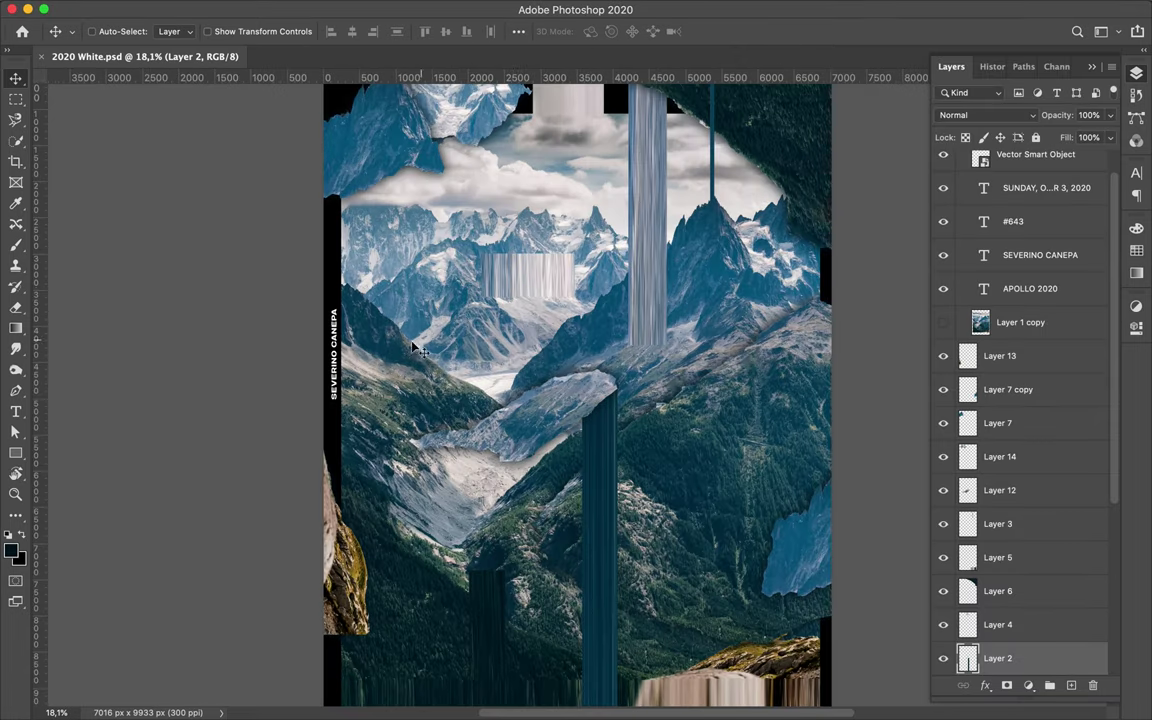
- Copy a small photo strip beside SEVERINO CANEPA onto its own layer and transform it
{"action": "left_click", "coordinate": [340, 352], "text": "ctrl"}
{"action": "key", "text": "m"}
{"action": "mouse_move", "coordinate": [346, 362]}
{"action": "left_mouse_down"}
{"action": "mouse_move", "coordinate": [378, 370]}
{"action": "mouse_move", "coordinate": [362, 415]}
{"action": "left_mouse_up"}
{"action": "key", "text": "ctrl+j"}
{"action": "key", "text": "ctrl+t"}
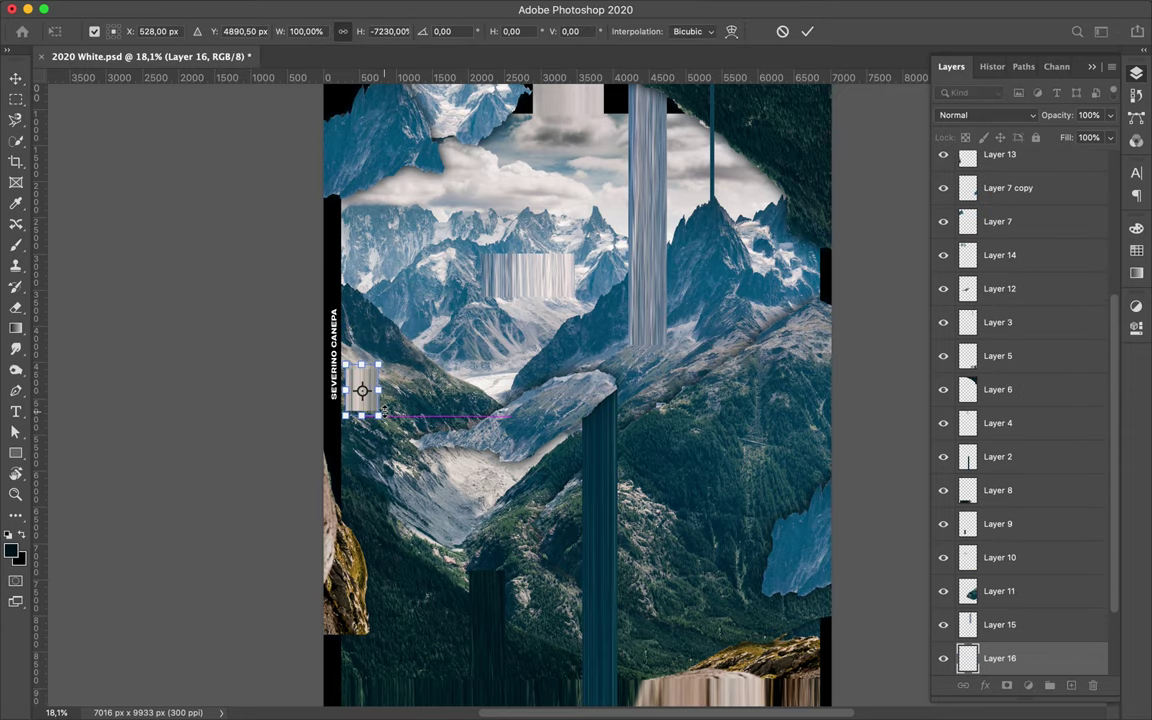
{"action": "key", "text": "Return"}
- Trace the ridge above the glacier, copy it to a new layer, and shift it up-left
{"action": "scroll", "coordinate": [538, 462], "scroll_direction": "down", "scroll_amount": 3}
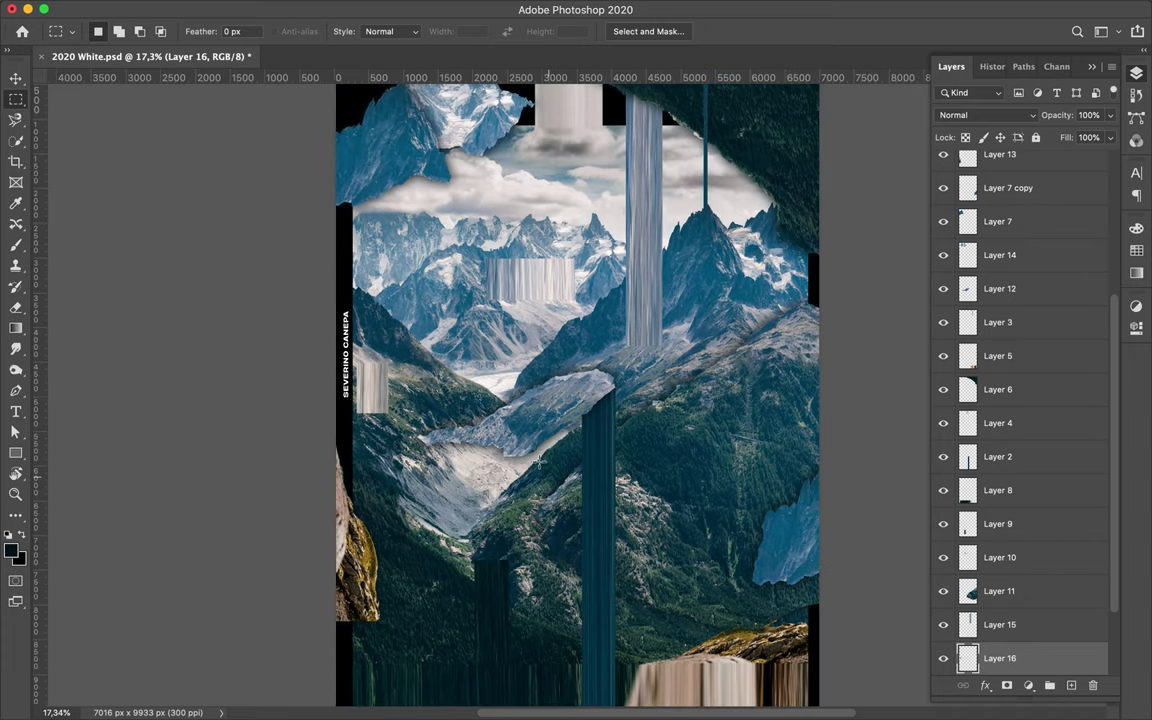
{"action": "scroll", "coordinate": [540, 461], "scroll_direction": "up", "scroll_amount": 2}
{"action": "key", "text": "l"}
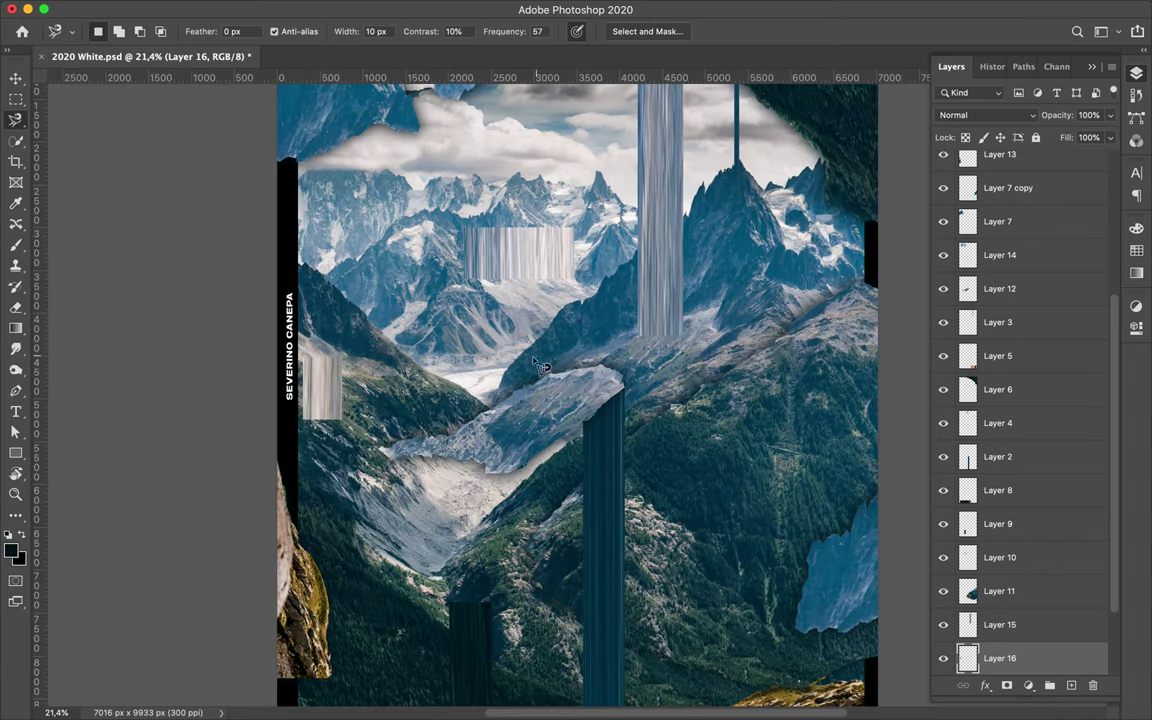
{"action": "left_click", "coordinate": [498, 408]}
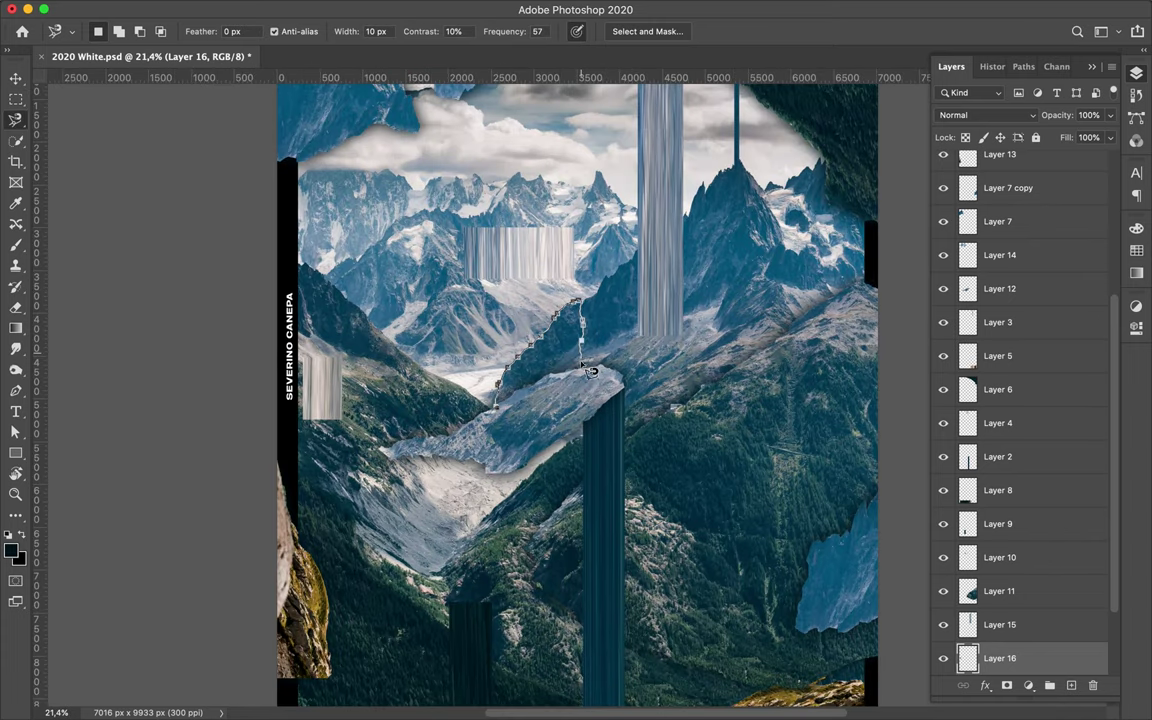
{"action": "left_click", "coordinate": [497, 407]}
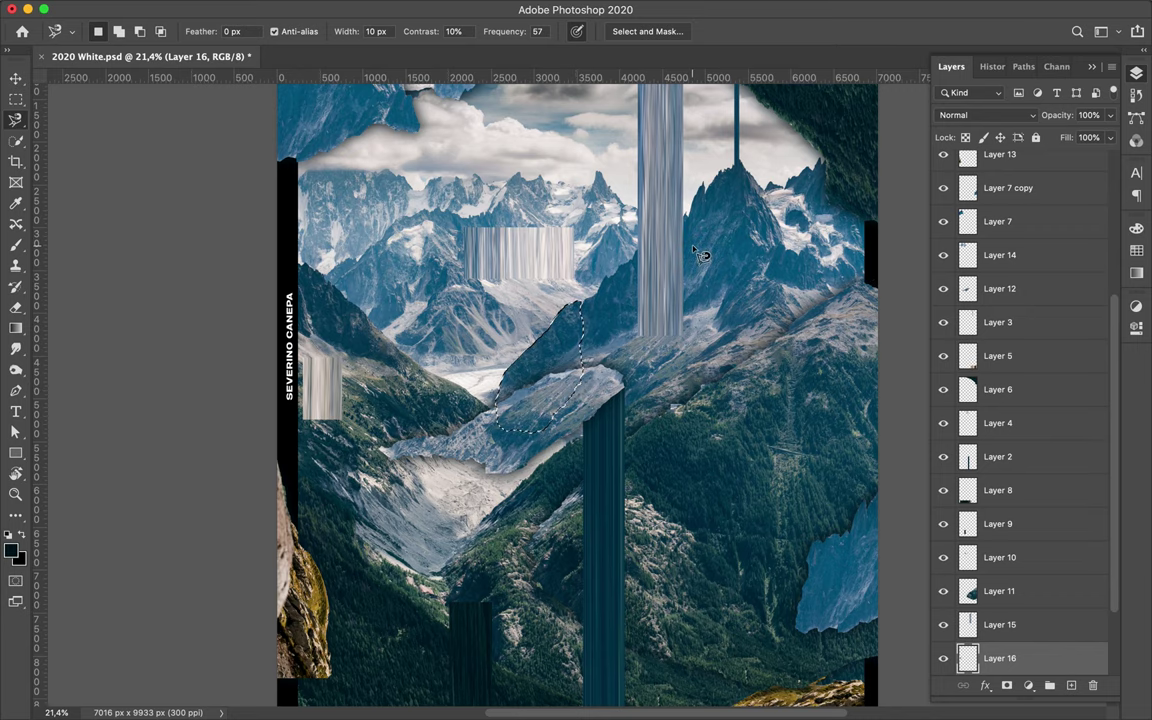
{"action": "scroll", "coordinate": [1031, 600], "scroll_direction": "down", "scroll_amount": 3}
{"action": "key", "text": "ctrl+j"}
{"action": "key", "text": "v"}
{"action": "left_click_drag", "start_coordinate": [560, 350], "coordinate": [415, 260]}
- Give the ridge piece a black Gaussian-blurred shadow and merge it into the piece
{"action": "left_click", "coordinate": [997, 591]}
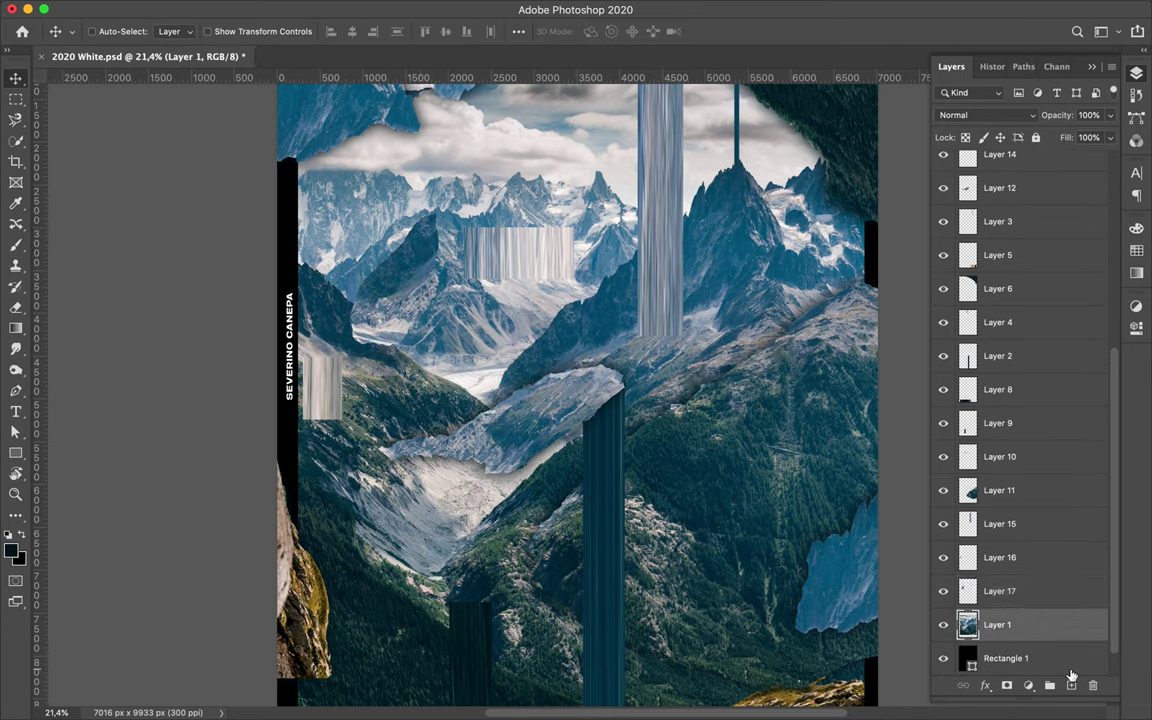
{"action": "key", "text": "ctrl+j"}
{"action": "key", "text": "b"}
{"action": "key", "text": "m"}
{"action": "key", "text": "ctrl+d"}
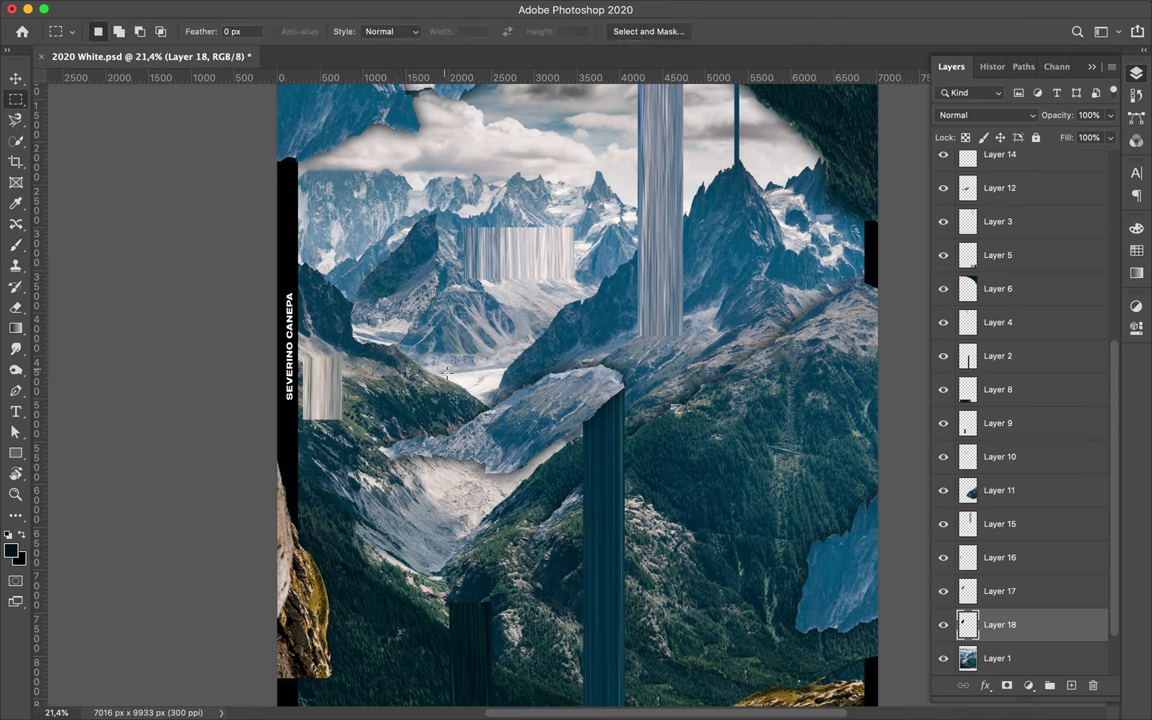
{"action": "left_click", "coordinate": [164, 8]}
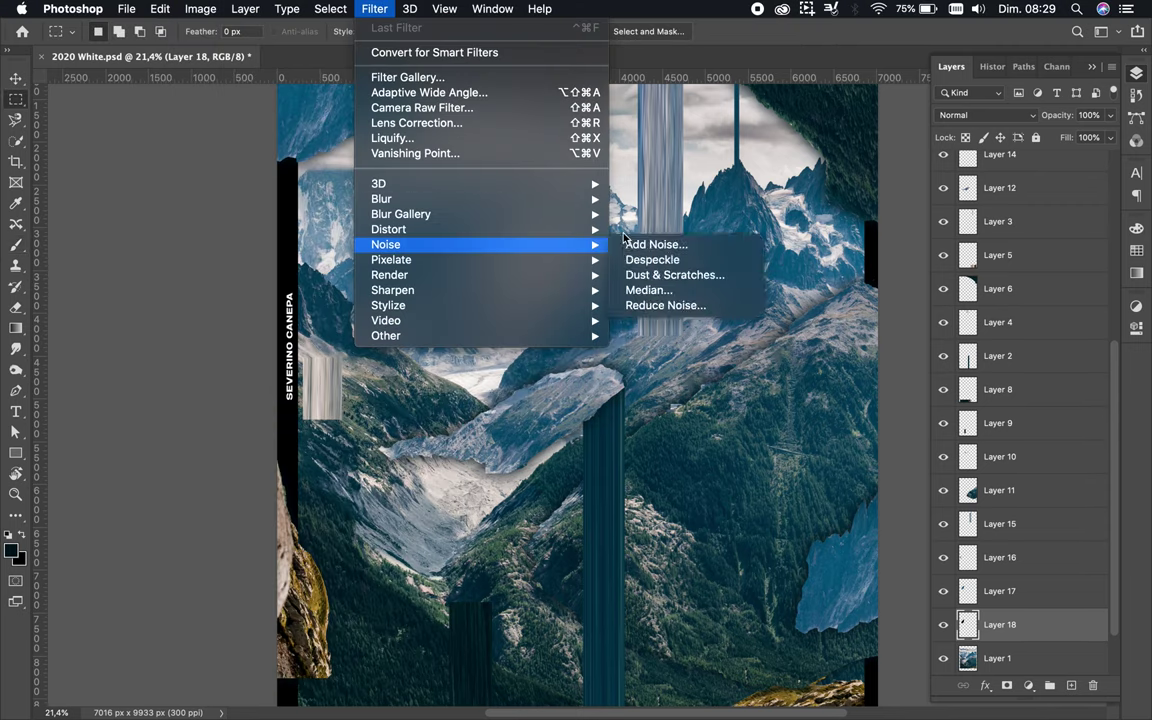
{"action": "left_click", "coordinate": [669, 257]}
{"action": "left_click", "coordinate": [945, 118]}
{"action": "key", "text": "ctrl+e"}
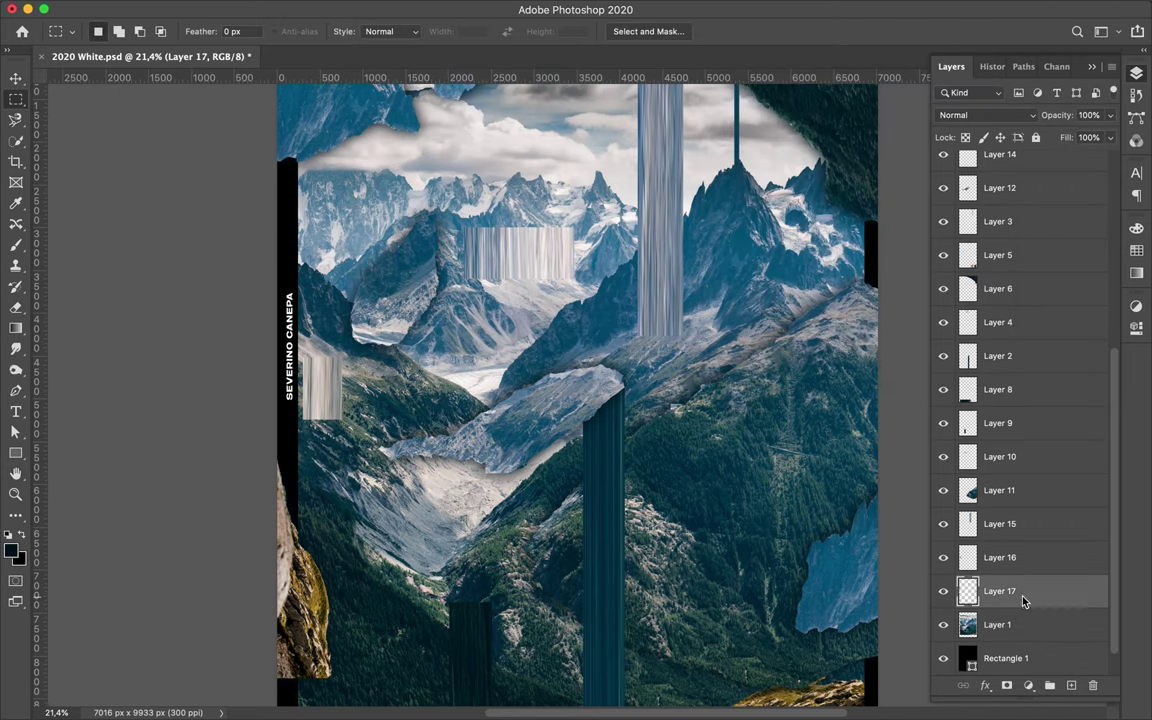
- Reposition the ridge piece on the poster
{"action": "scroll", "coordinate": [577, 400], "scroll_direction": "down", "scroll_amount": 2}
{"action": "key", "text": "v"}
{"action": "mouse_move", "coordinate": [455, 90]}
{"action": "left_mouse_down"}
{"action": "mouse_move", "coordinate": [455, 208]}
{"action": "mouse_move", "coordinate": [418, 143]}
{"action": "left_mouse_up"}
{"action": "scroll", "coordinate": [420, 150], "scroll_direction": "down", "scroll_amount": 1}
- Copy a tall slice left of centre from Layer 1 into Layer 18 beneath Layer 1
{"action": "key", "text": "m"}
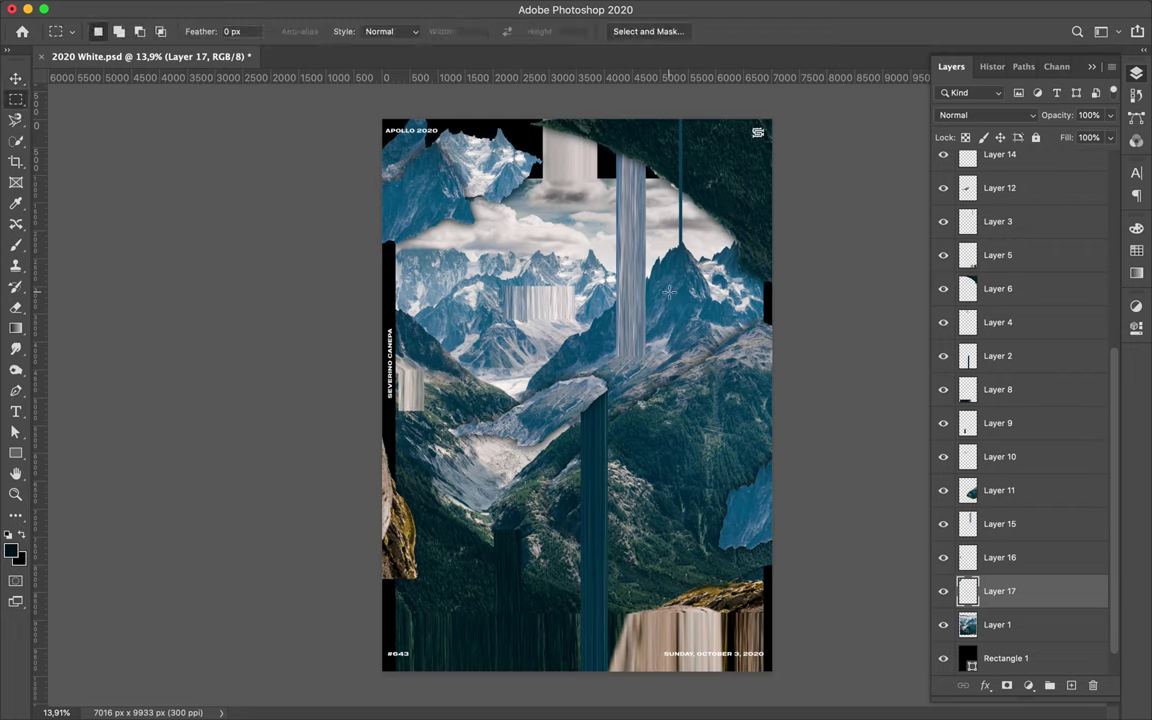
{"action": "mouse_move", "coordinate": [434, 252]}
{"action": "left_mouse_down"}
{"action": "mouse_move", "coordinate": [493, 418]}
{"action": "mouse_move", "coordinate": [430, 380]}
{"action": "left_mouse_up"}
{"action": "left_click", "coordinate": [1000, 625]}
{"action": "key", "text": "ctrl+j"}
{"action": "key", "text": "v"}
{"action": "left_click_drag", "start_coordinate": [1000, 624], "coordinate": [1028, 628]}
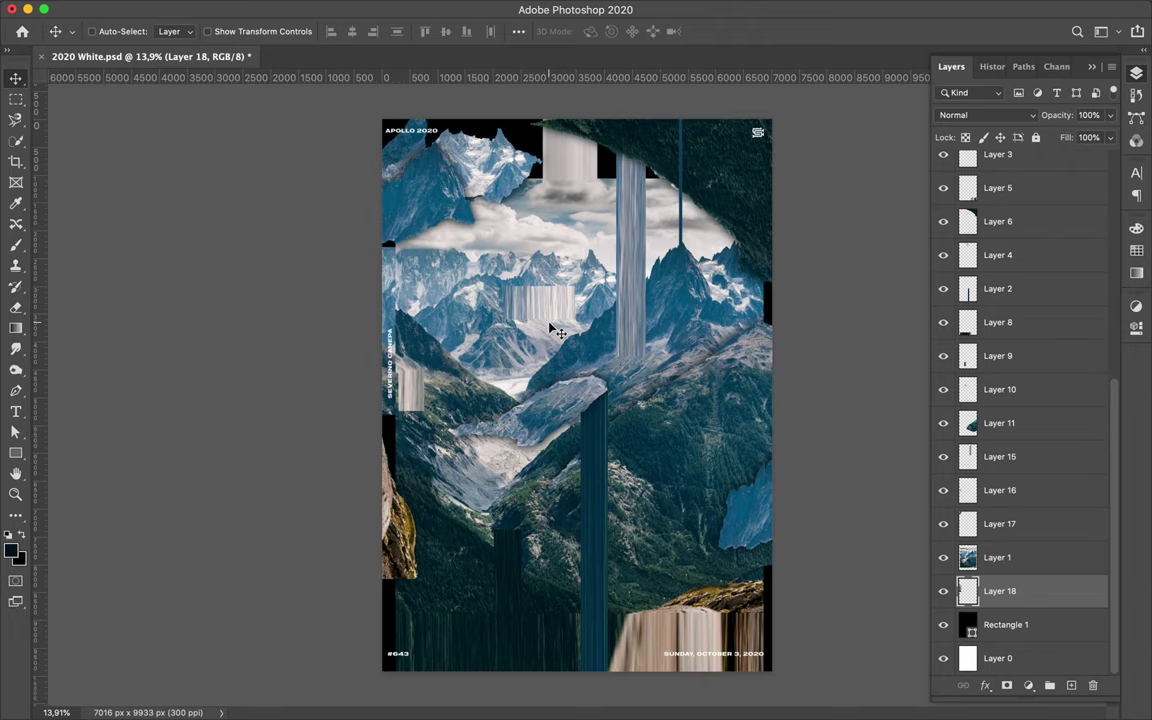
- Copy a thin top-left slice from Layer 14 and stretch it downward into a tall strip
{"action": "key", "text": "m"}
{"action": "left_click_drag", "start_coordinate": [452, 180], "coordinate": [497, 182]}
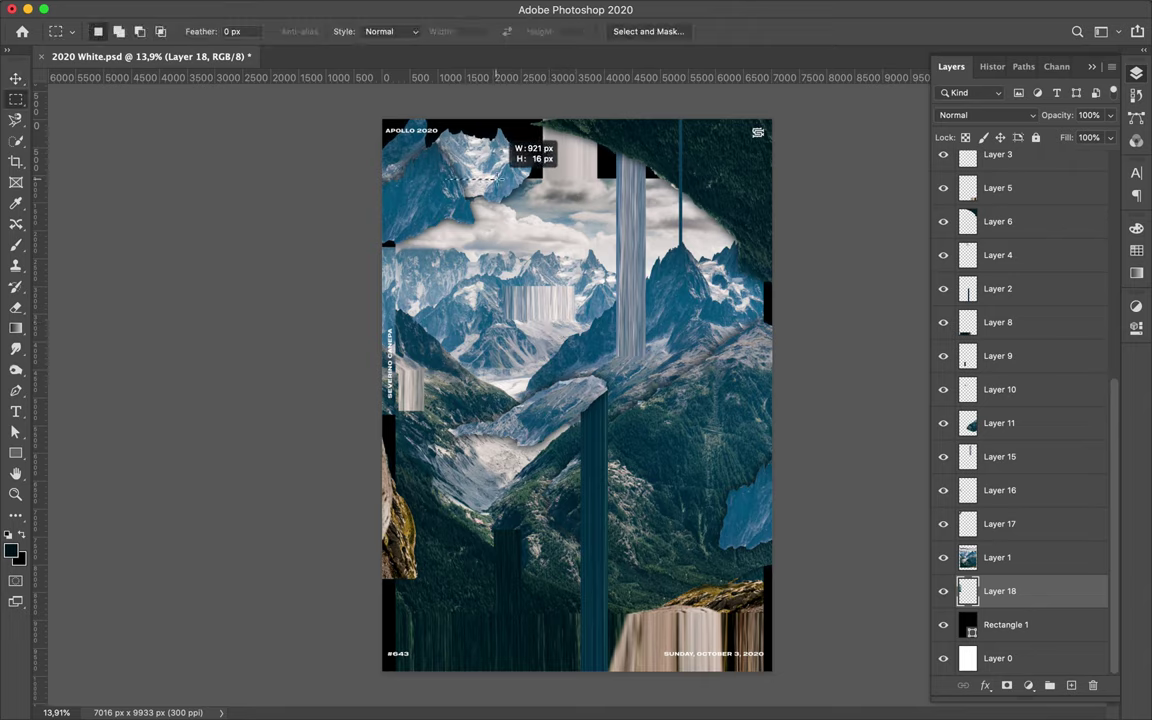
{"action": "key", "text": "v"}
{"action": "left_click", "coordinate": [492, 175], "text": "ctrl"}
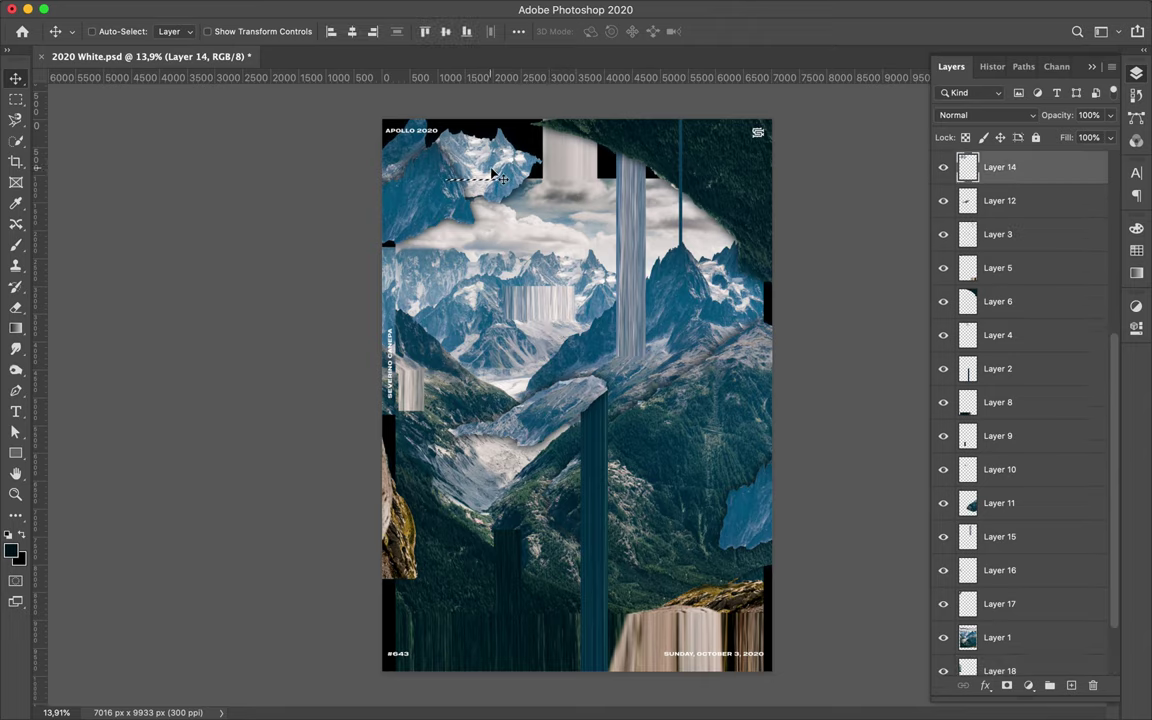
{"action": "key", "text": "ctrl+j"}
{"action": "key", "text": "ctrl+t"}
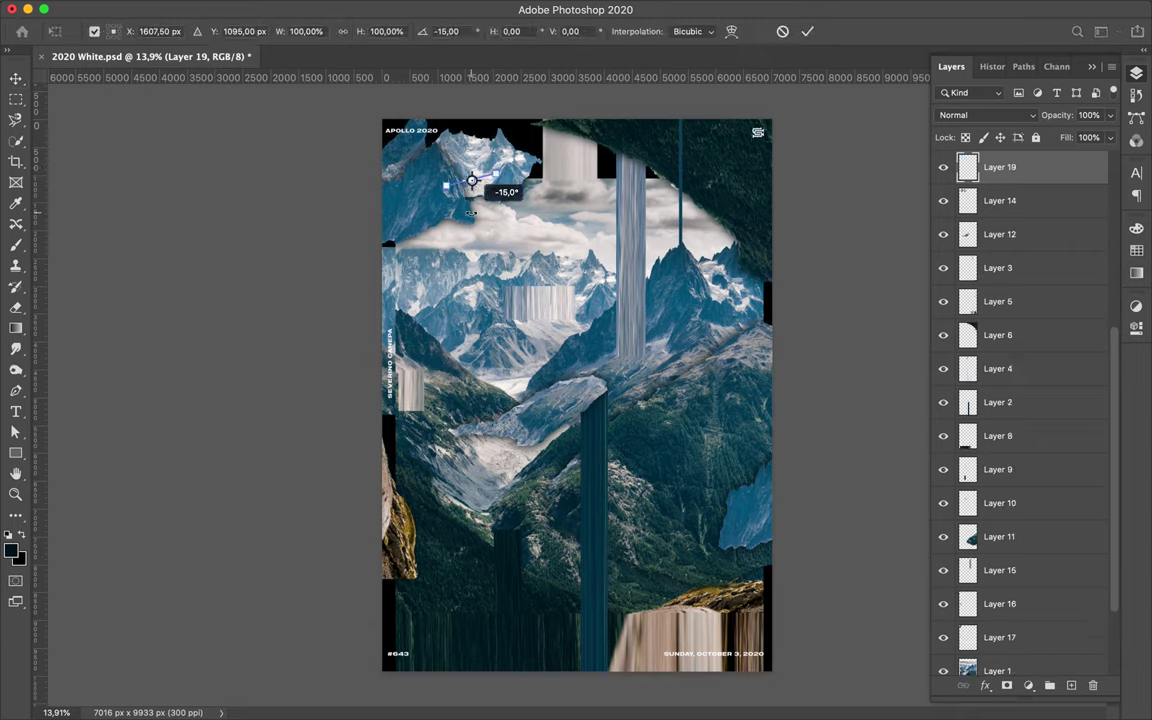
{"action": "left_click_drag", "start_coordinate": [471, 185], "coordinate": [489, 347]}
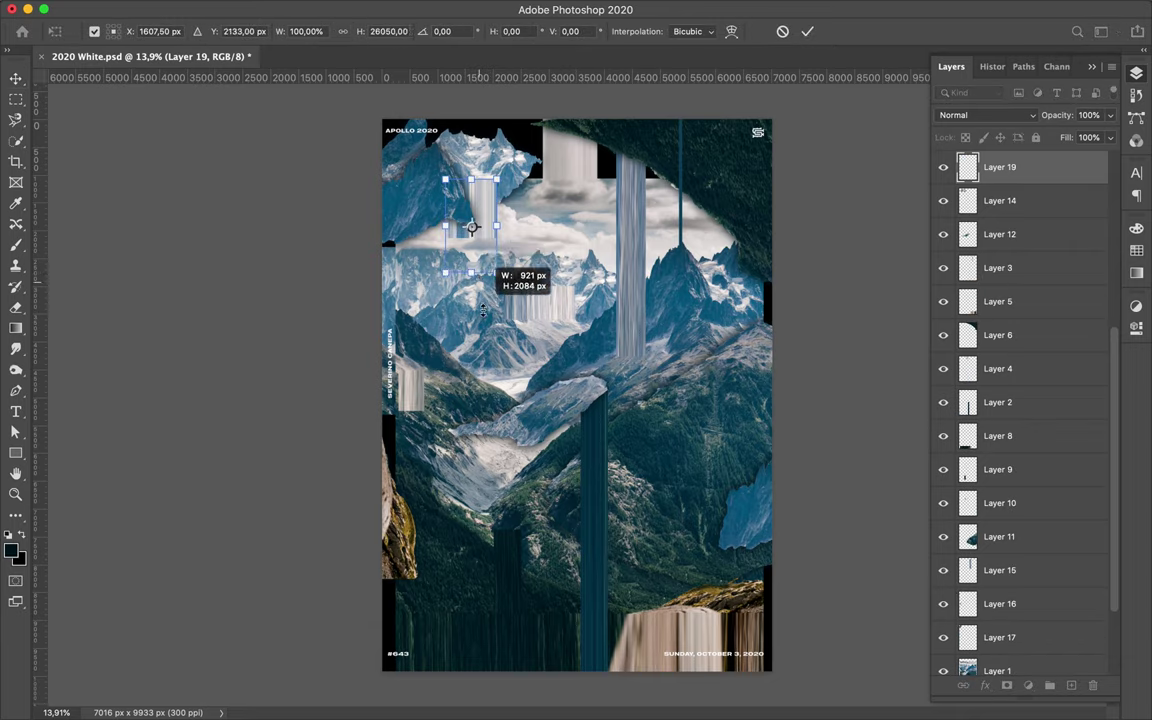
{"action": "key", "text": "Return"}
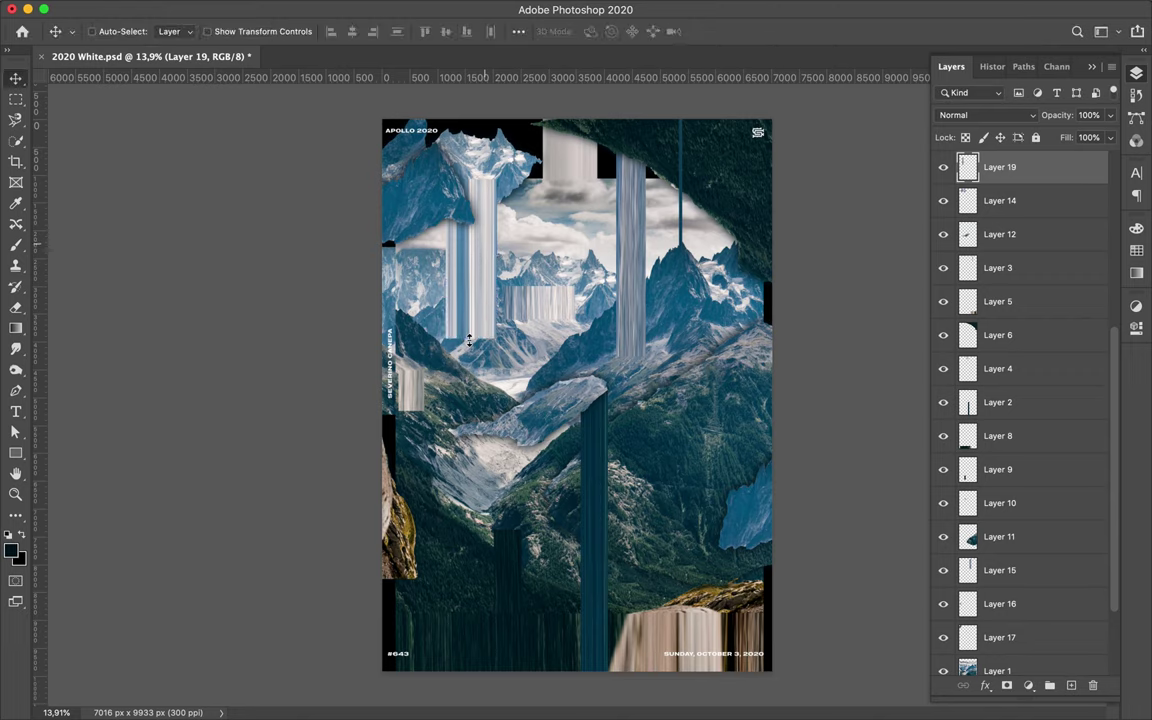
- Shorten the strip slightly by raising its bottom edge
{"action": "key", "text": "ctrl+t"}
{"action": "left_click_drag", "start_coordinate": [465, 285], "coordinate": [465, 281]}
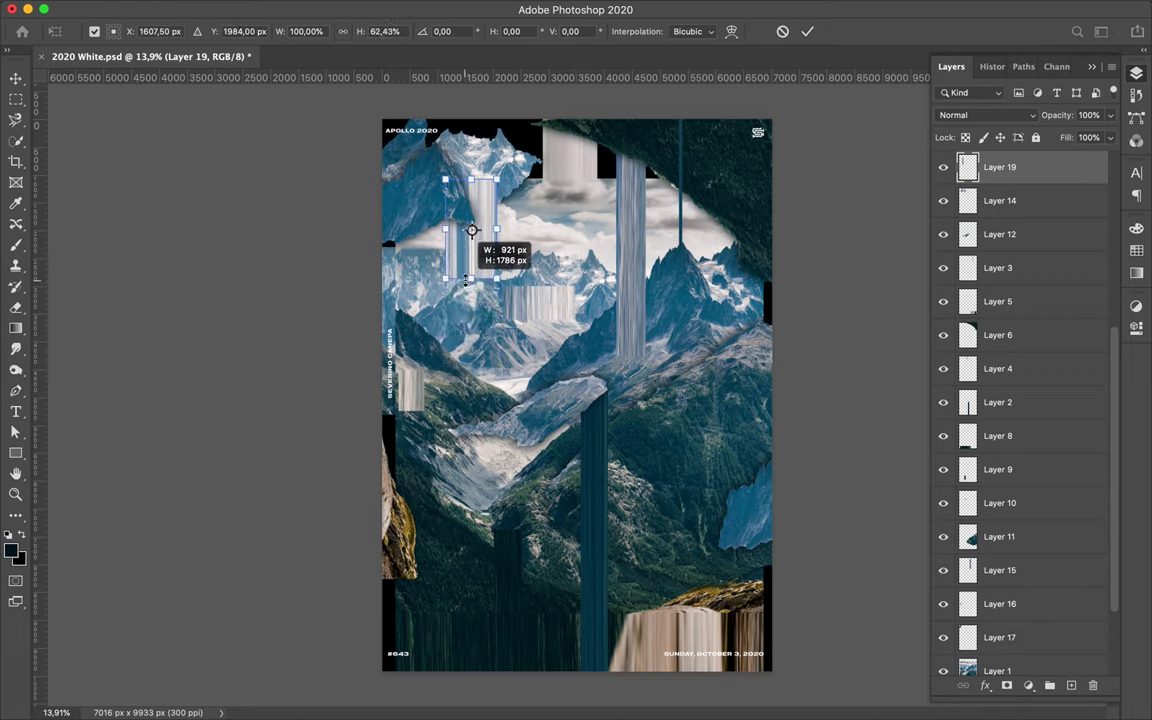
{"action": "key", "text": "Return"}
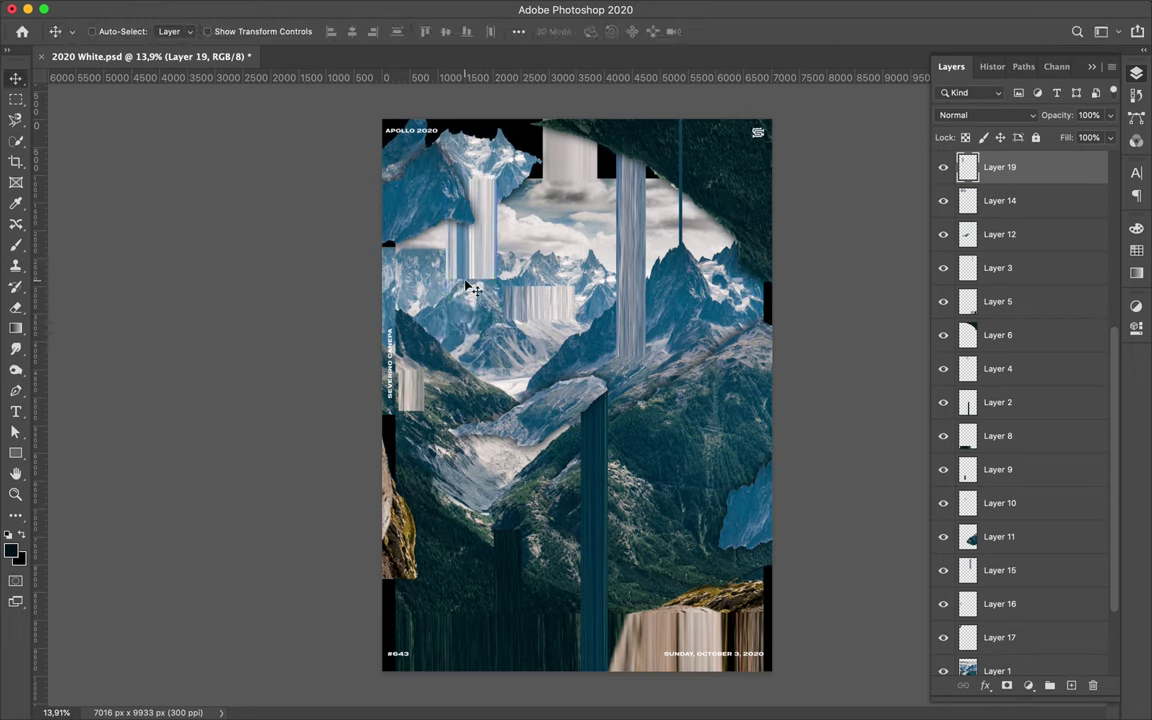
{"action": "scroll", "coordinate": [610, 495], "scroll_direction": "up", "scroll_amount": 3}
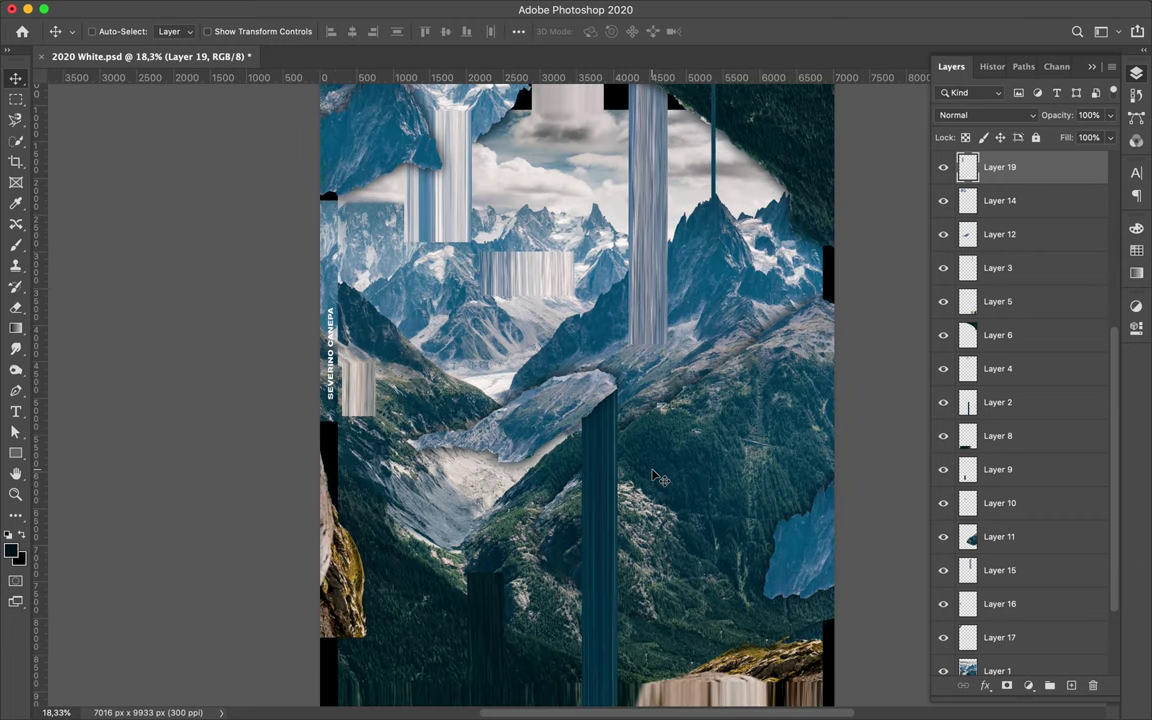
{"action": "scroll", "coordinate": [640, 485], "scroll_direction": "right", "scroll_amount": 3}
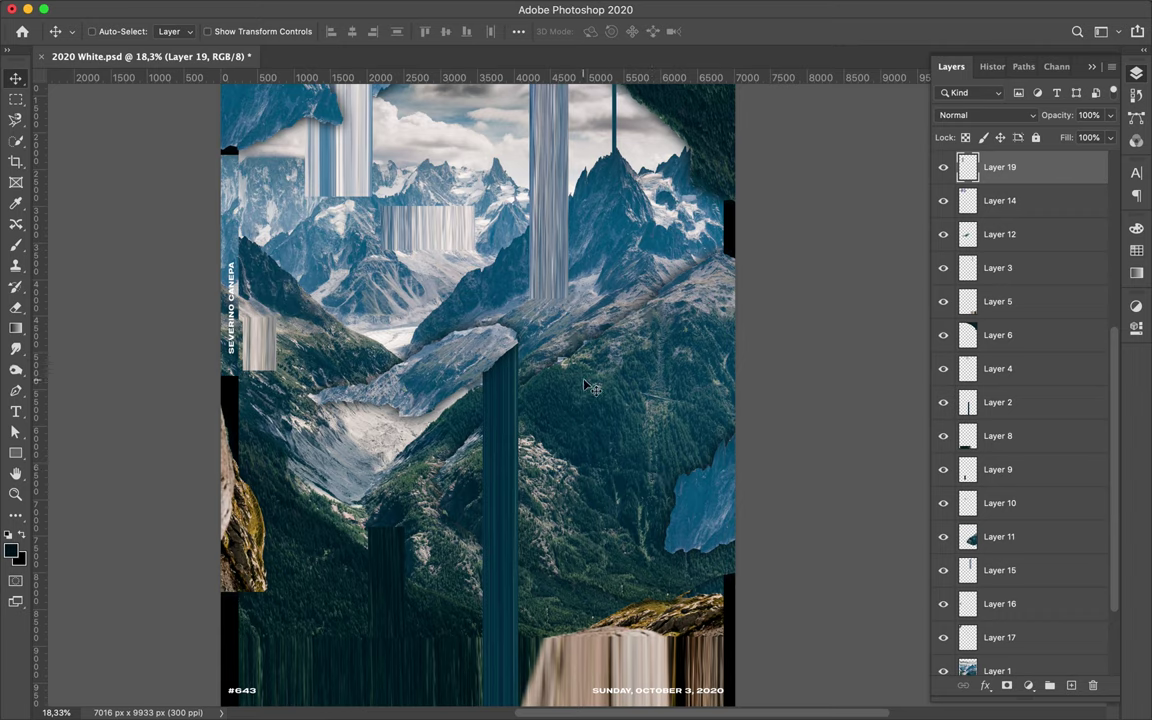
- Copy a thin horizontal slice from the right side of Layer 11 onto a new layer
{"action": "key", "text": "m"}
{"action": "left_click_drag", "start_coordinate": [535, 380], "coordinate": [737, 386]}
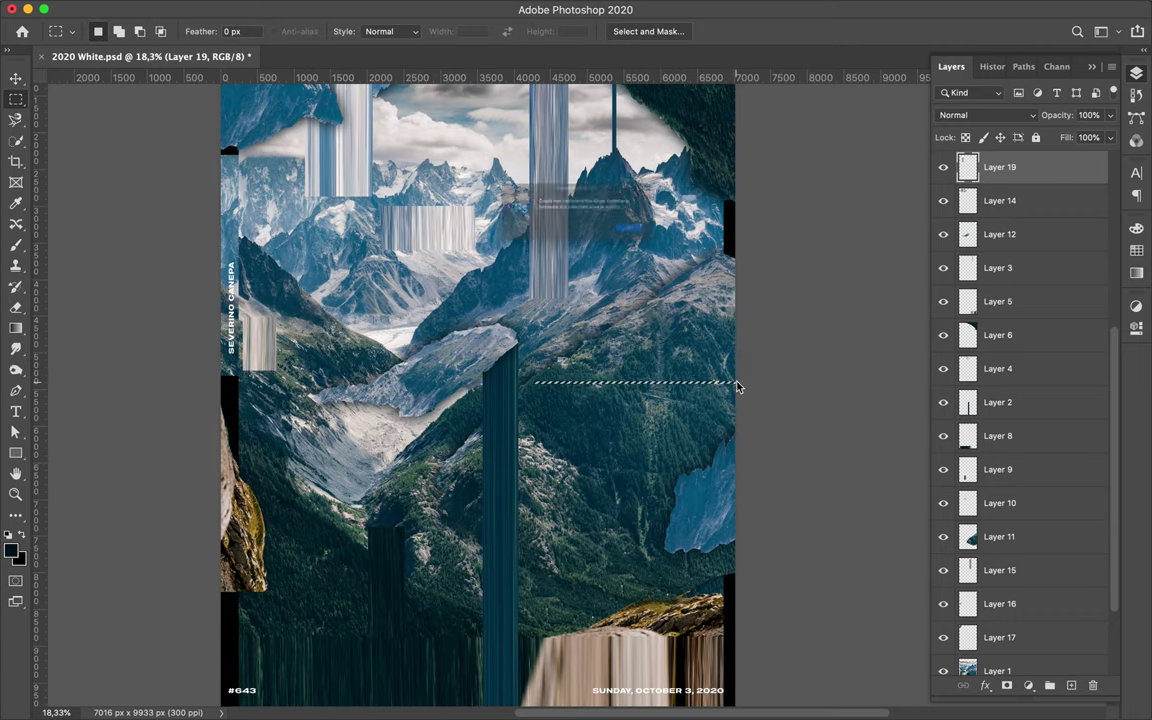
{"action": "key", "text": "Return"}
{"action": "key", "text": "v"}
{"action": "left_click", "coordinate": [667, 352], "text": "ctrl"}
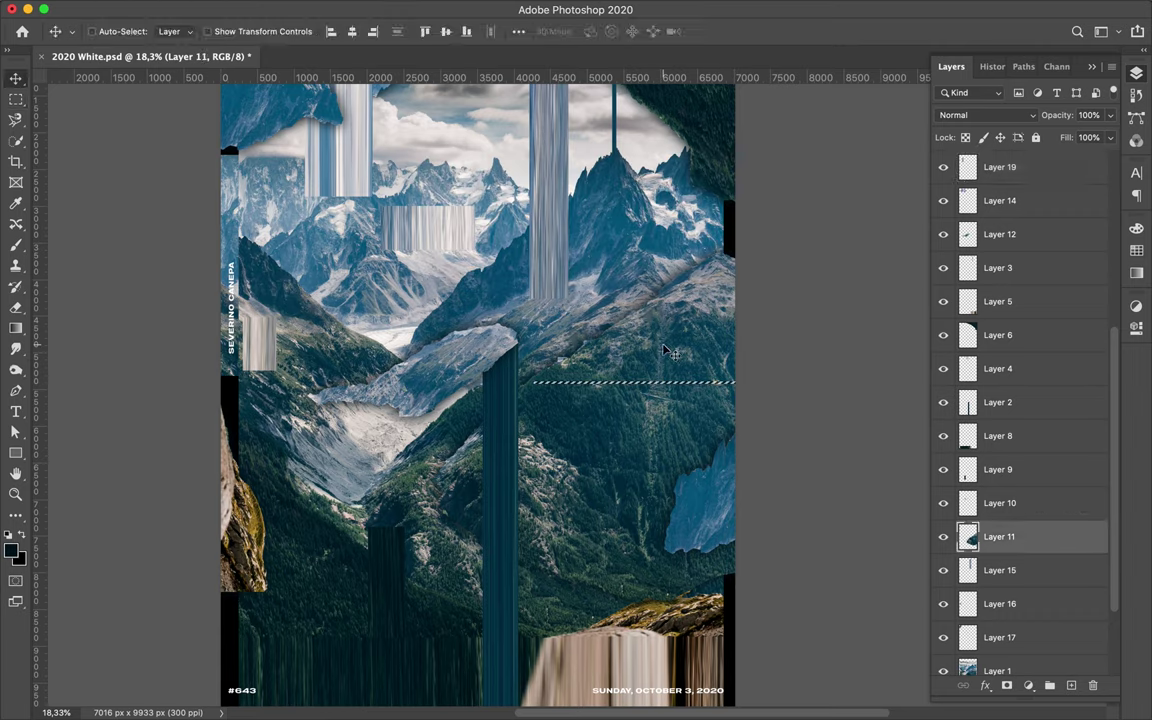
{"action": "key", "text": "ctrl+j"}
- Stretch the copied slice upward into a tall pixel band, creating Layer 20
{"action": "key", "text": "ctrl+t"}
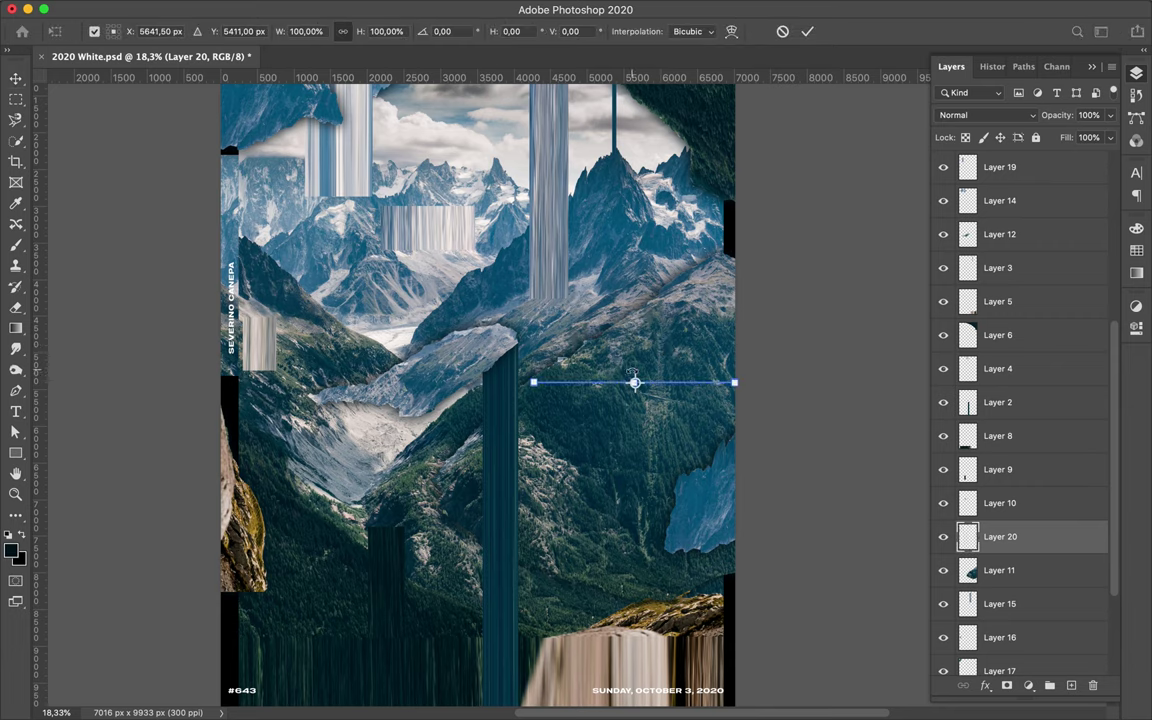
{"action": "left_click_drag", "start_coordinate": [632, 372], "coordinate": [631, 352]}
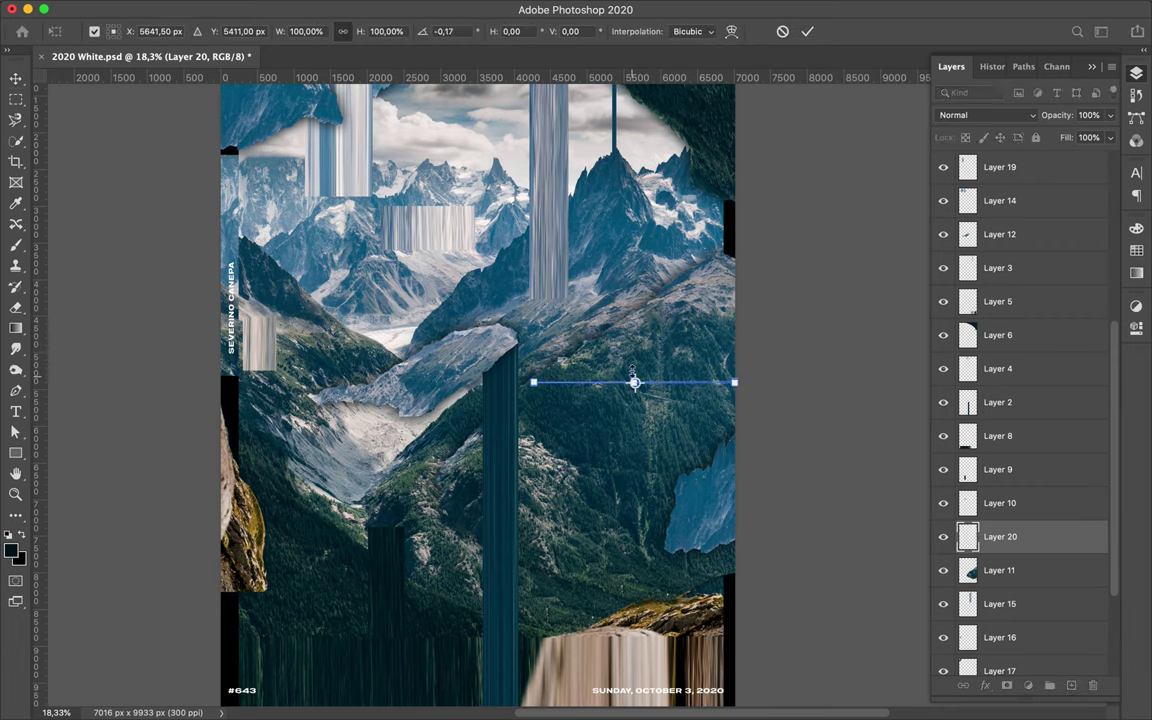
{"action": "left_click_drag", "start_coordinate": [630, 373], "coordinate": [633, 338]}
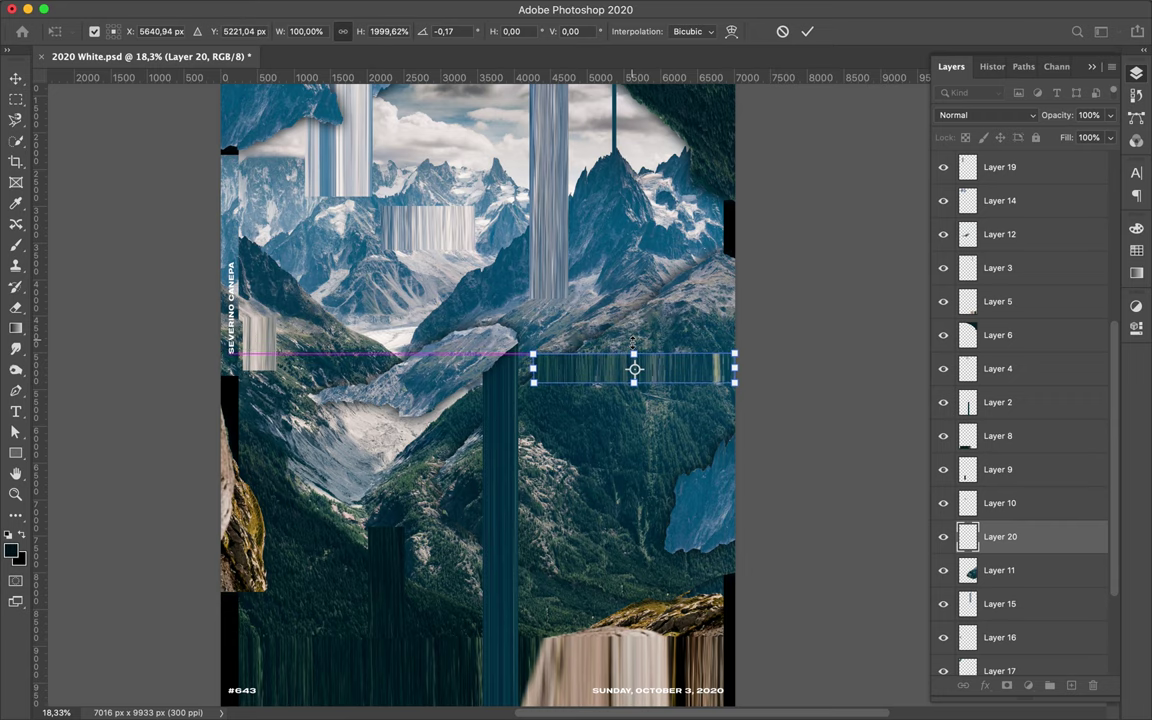
{"action": "key", "text": "Return"}
{"action": "scroll", "coordinate": [634, 347], "scroll_direction": "down", "scroll_amount": 2}
{"action": "scroll", "coordinate": [633, 348], "scroll_direction": "down", "scroll_amount": 1}
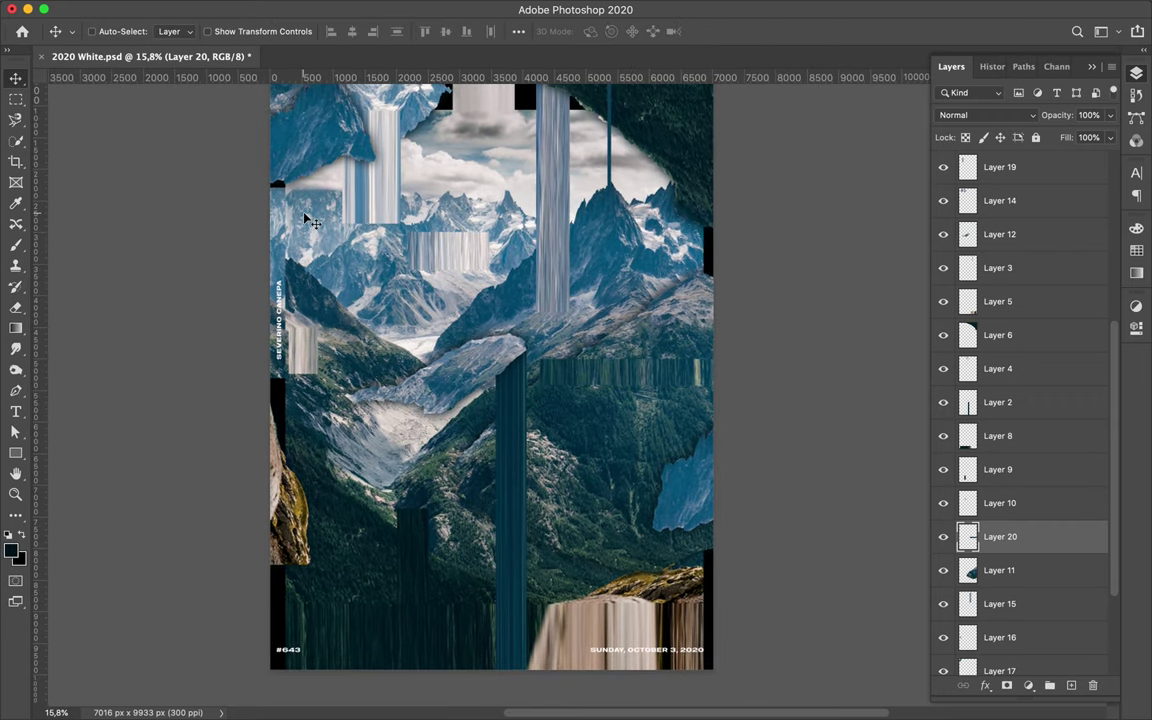
{"action": "left_click", "coordinate": [283, 245], "text": "ctrl"}
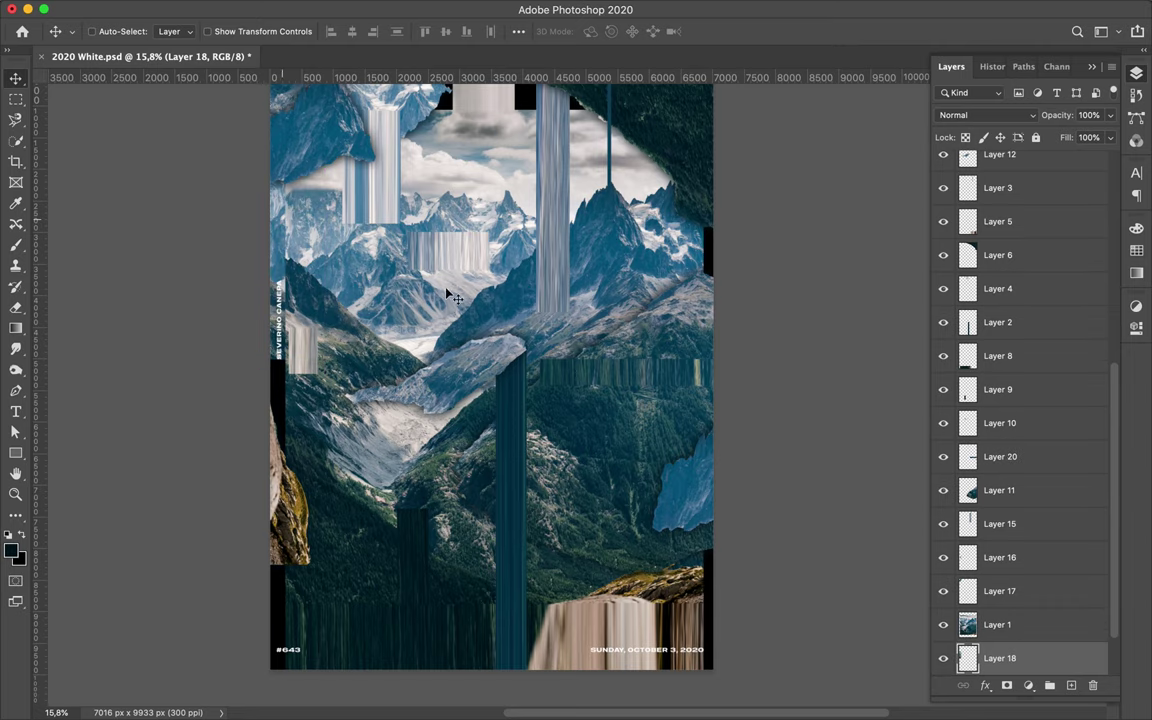
{"action": "scroll", "coordinate": [467, 316], "scroll_direction": "down", "scroll_amount": 2}
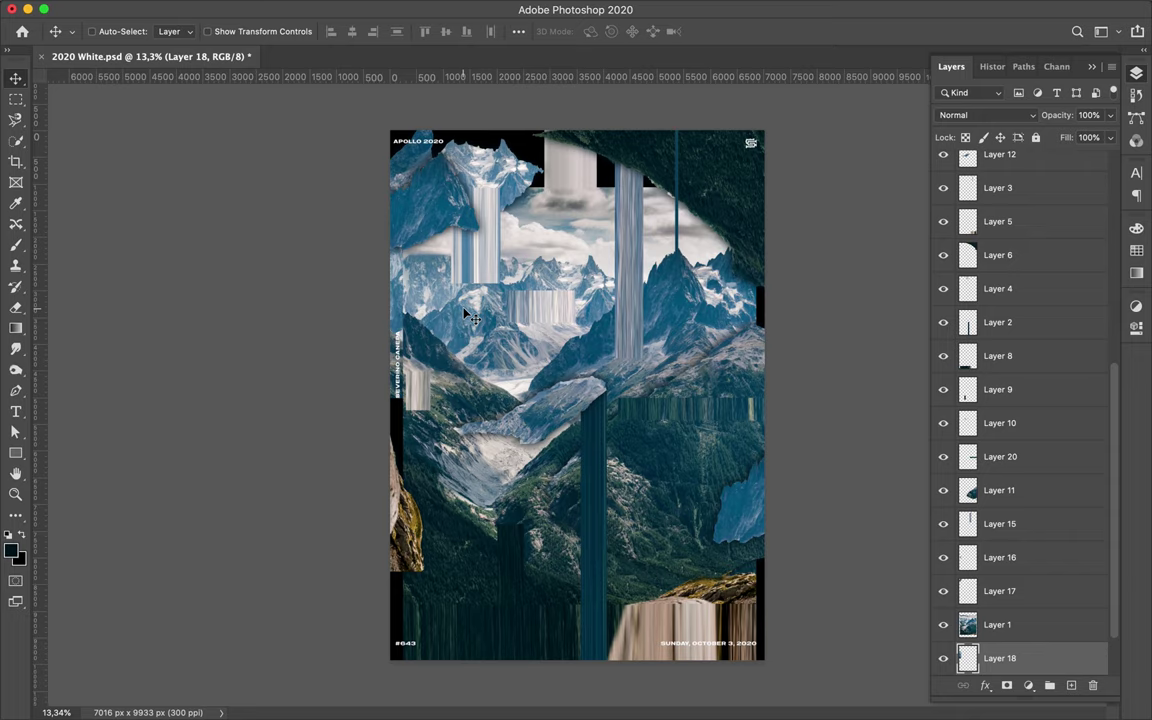
{"action": "scroll", "coordinate": [1020, 400], "scroll_direction": "up", "scroll_amount": 10}
{"action": "left_click", "coordinate": [1000, 388]}
{"action": "left_click", "coordinate": [943, 355]}
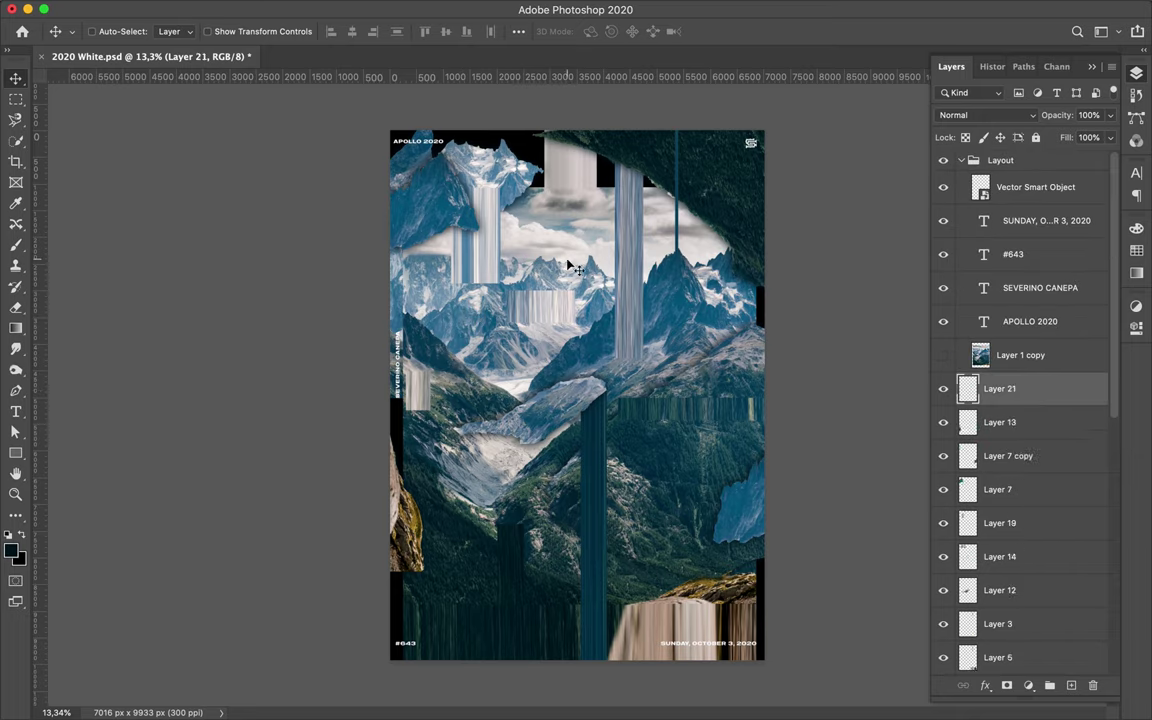
{"action": "key", "text": "u"}
{"action": "left_click", "coordinate": [177, 31]}
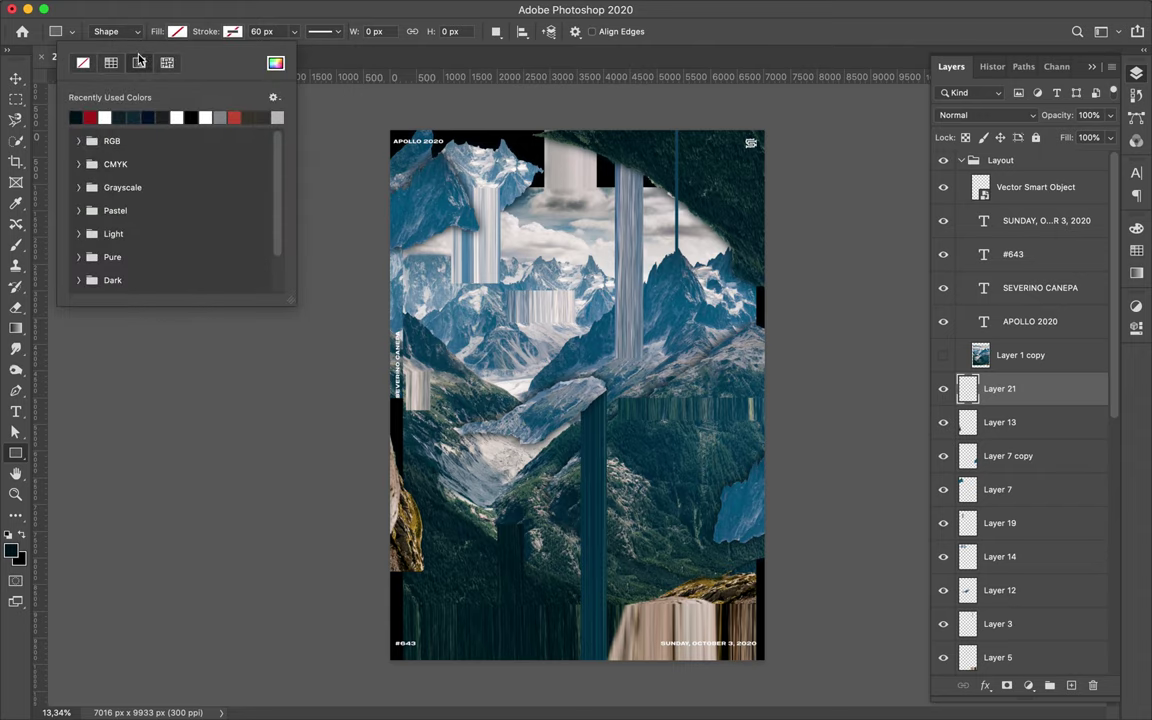
{"action": "left_click", "coordinate": [139, 62]}
{"action": "scroll", "coordinate": [166, 167], "scroll_direction": "down", "scroll_amount": 3}
{"action": "scroll", "coordinate": [162, 164], "scroll_direction": "down", "scroll_amount": 3}
{"action": "left_click", "coordinate": [162, 162]}
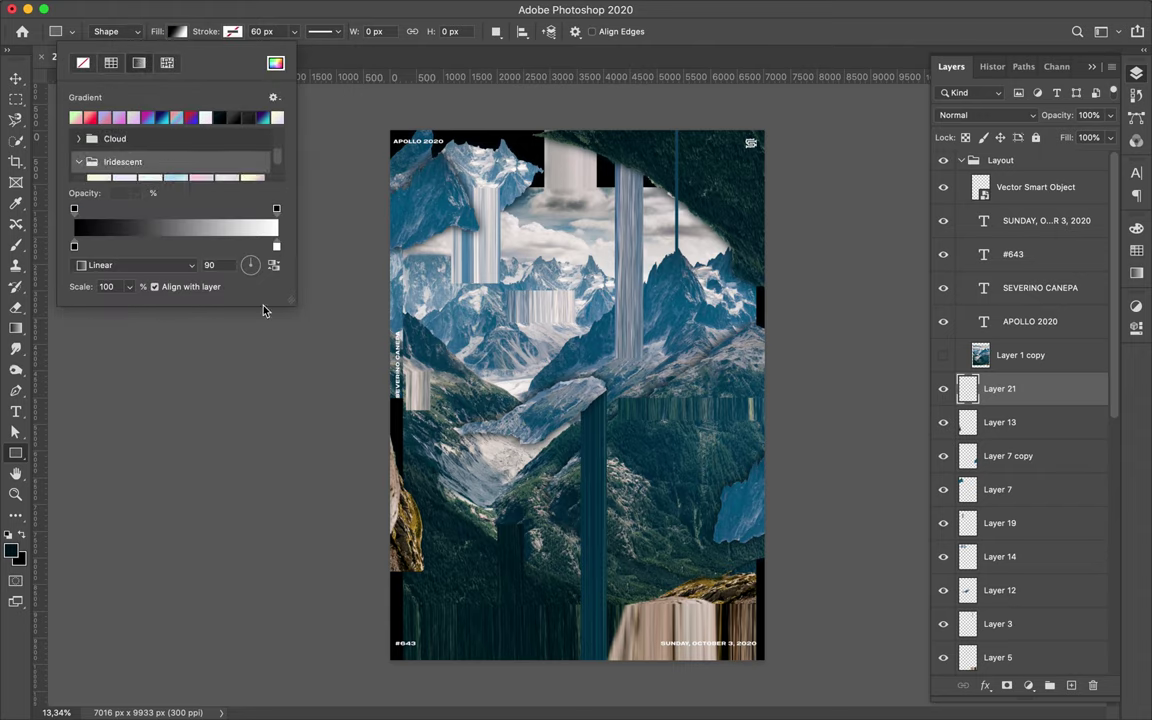
{"action": "left_click", "coordinate": [226, 238]}
{"action": "left_click_drag", "start_coordinate": [386, 125], "coordinate": [767, 667]}
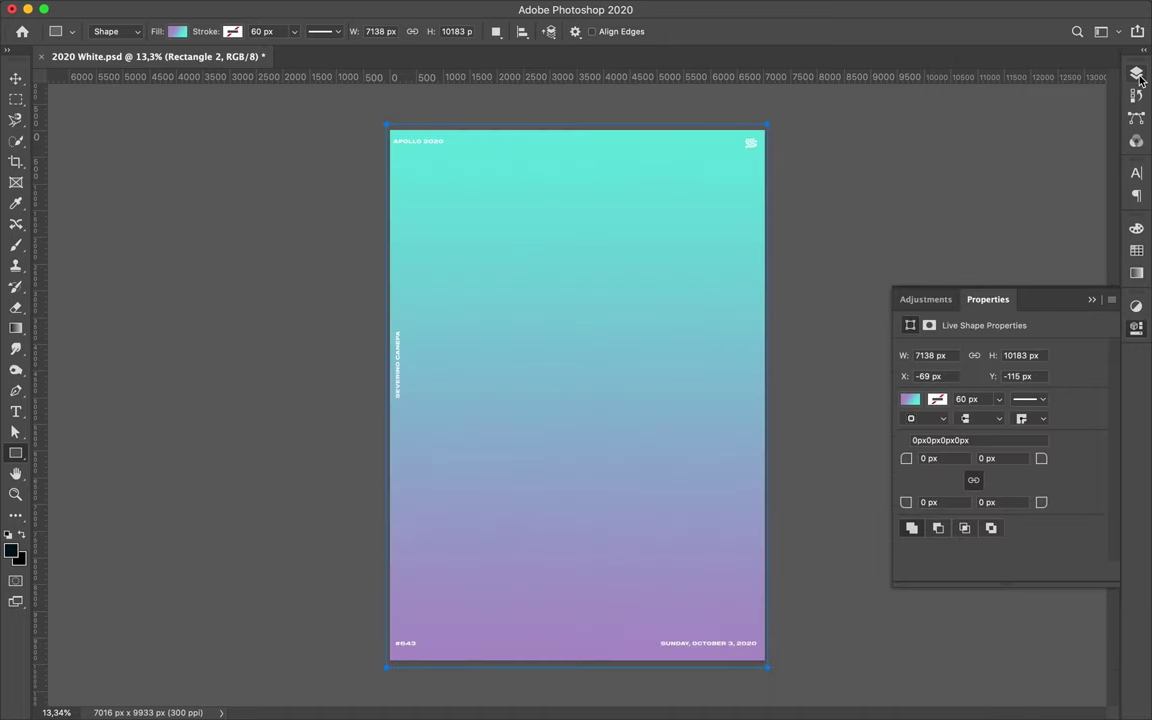
{"action": "left_click", "coordinate": [1136, 74]}
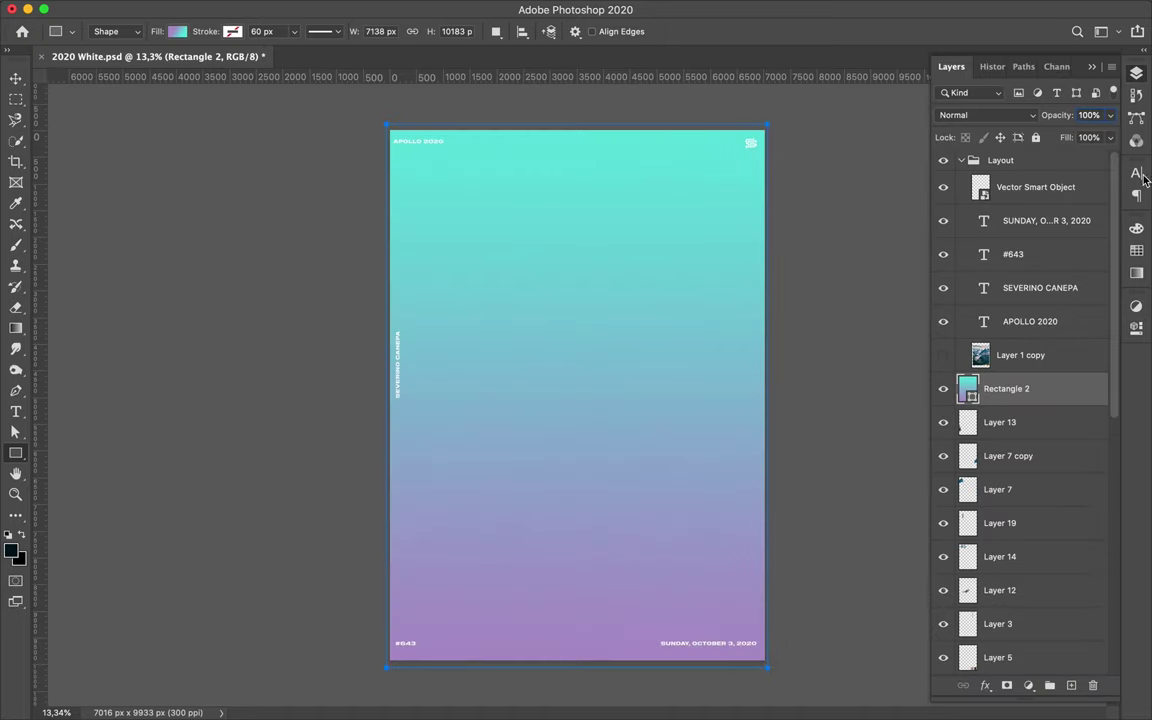
{"action": "left_click", "coordinate": [1018, 115]}
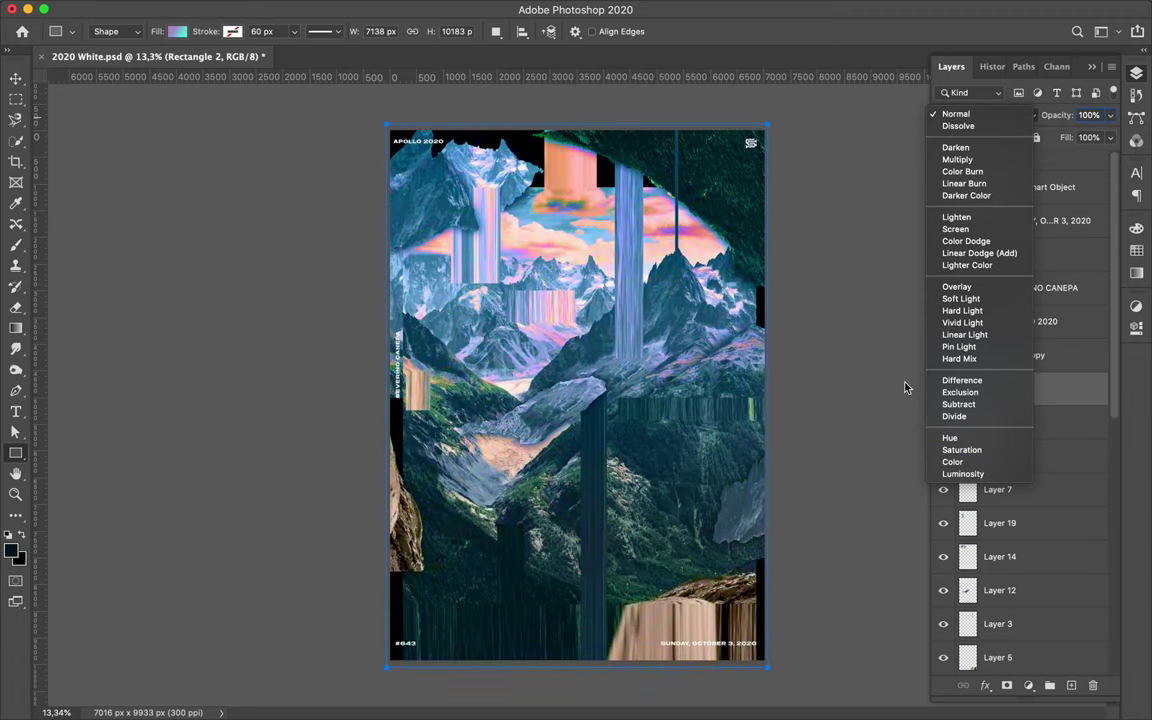
{"action": "key", "text": "Escape"}
{"action": "key", "text": "Delete"}
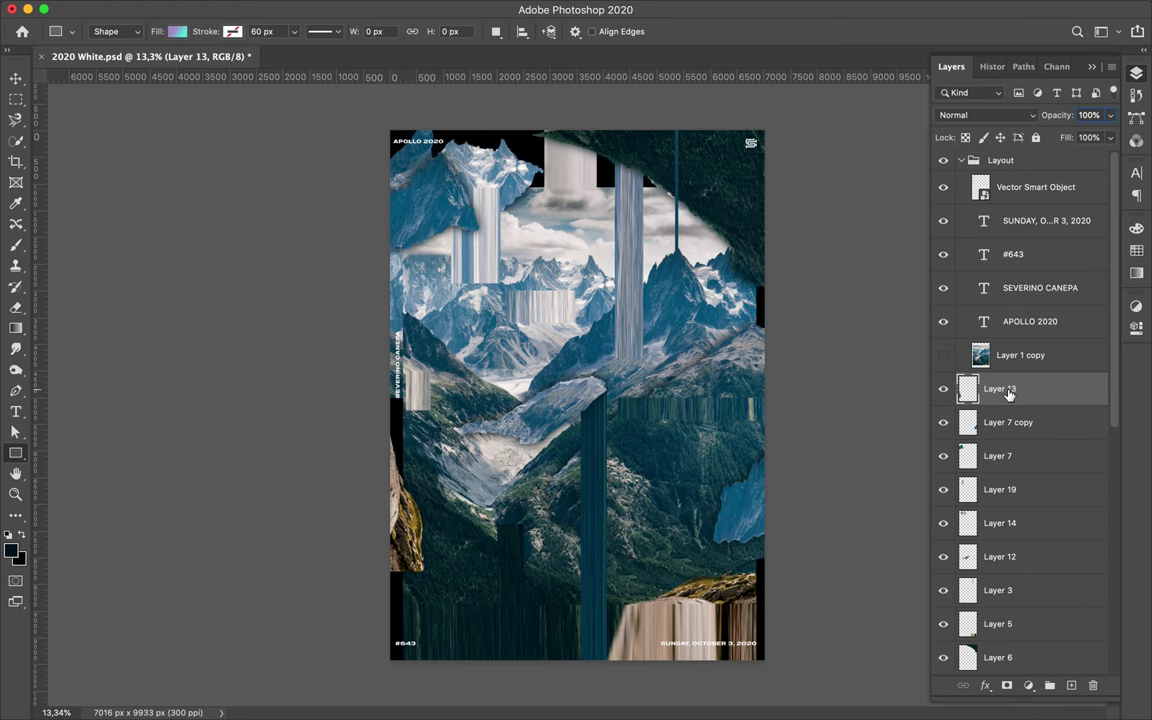
{"action": "scroll", "coordinate": [571, 445], "scroll_direction": "up", "scroll_amount": 3}
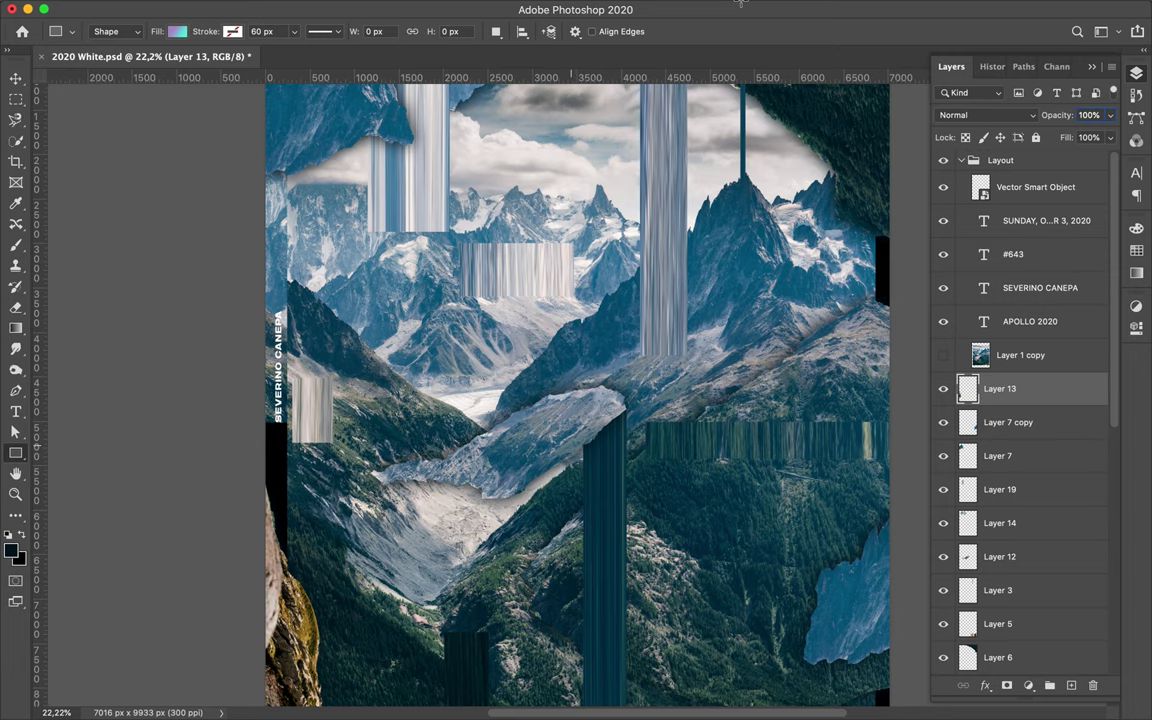
- Fit the whole poster in the window and view it full screen without panels
{"action": "key", "text": "ctrl+0"}
{"action": "key", "text": "f"}
{"action": "key", "text": "f"}
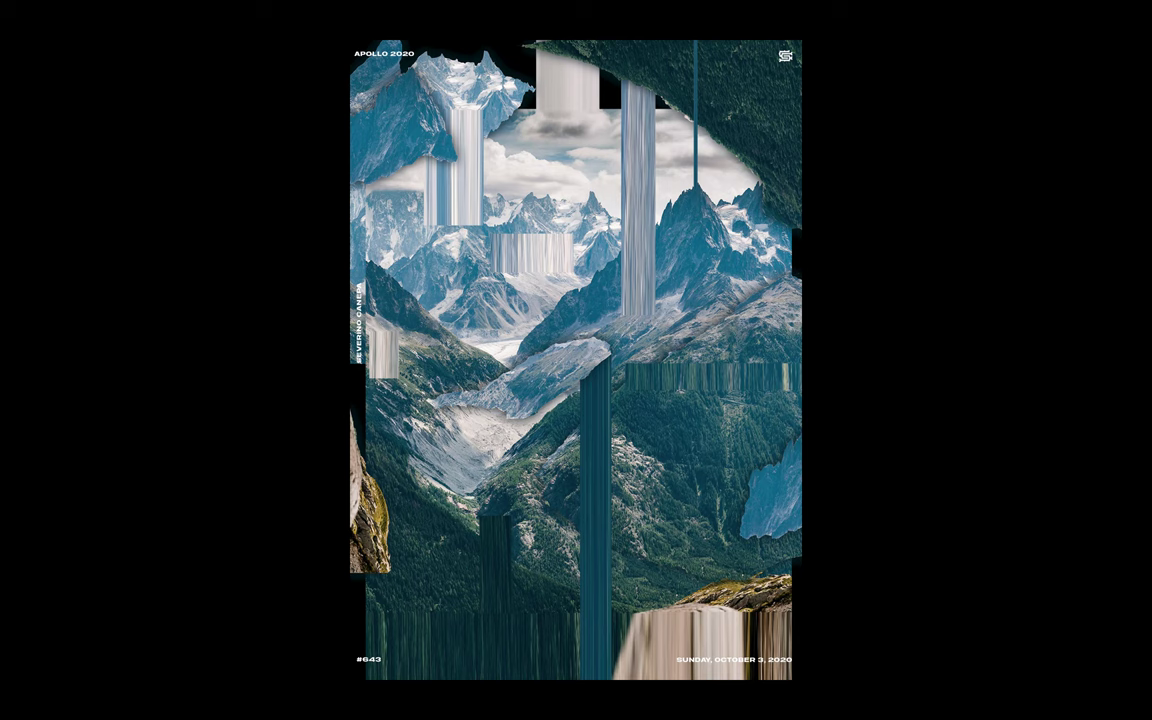